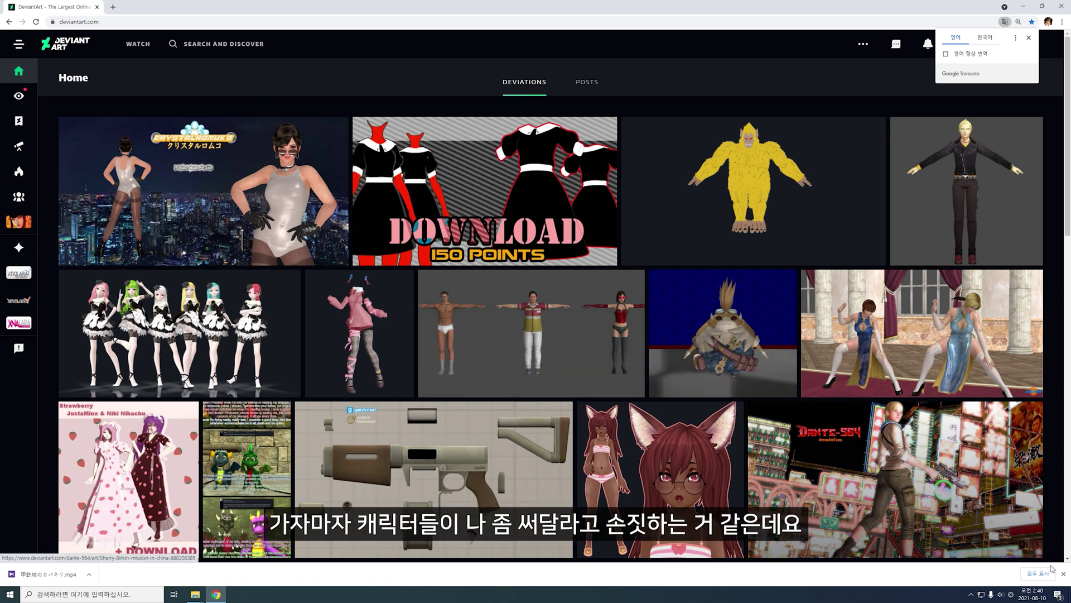
Search DeviantArt for 'SFV XPS'.
click(212, 44)
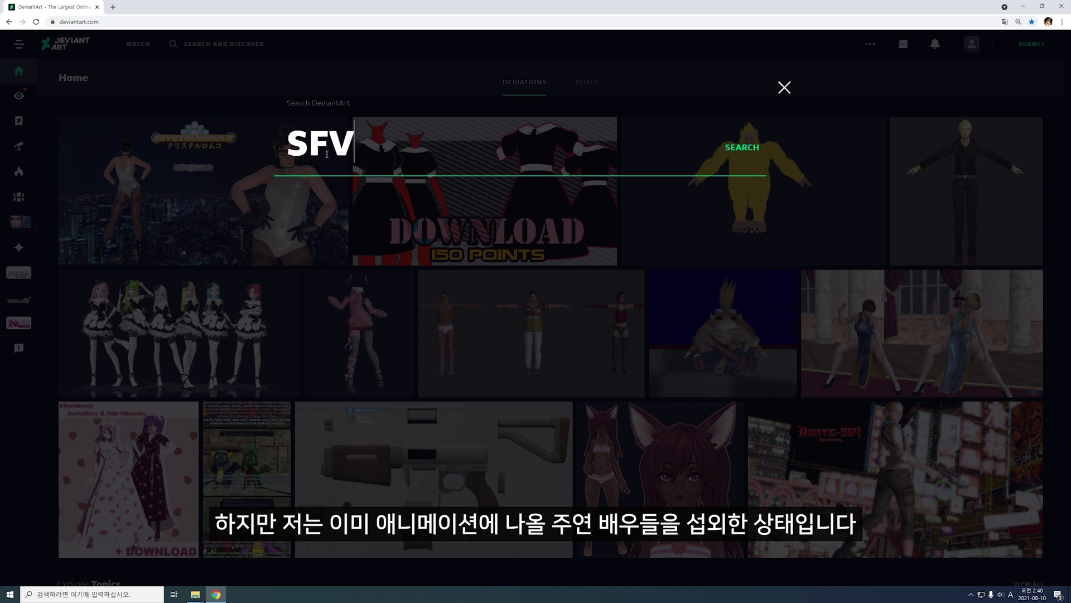
text( XPS)
key(Return)
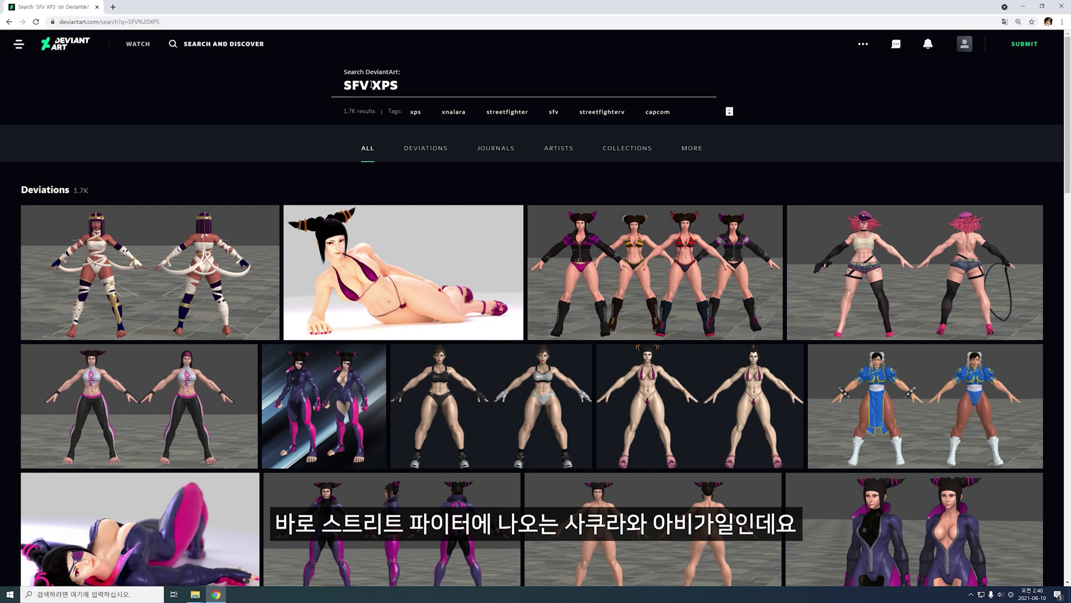
Browse the roughly 1.7K SFV XPS results of Street Fighter V character models.
scroll(414, 183, down, 2)
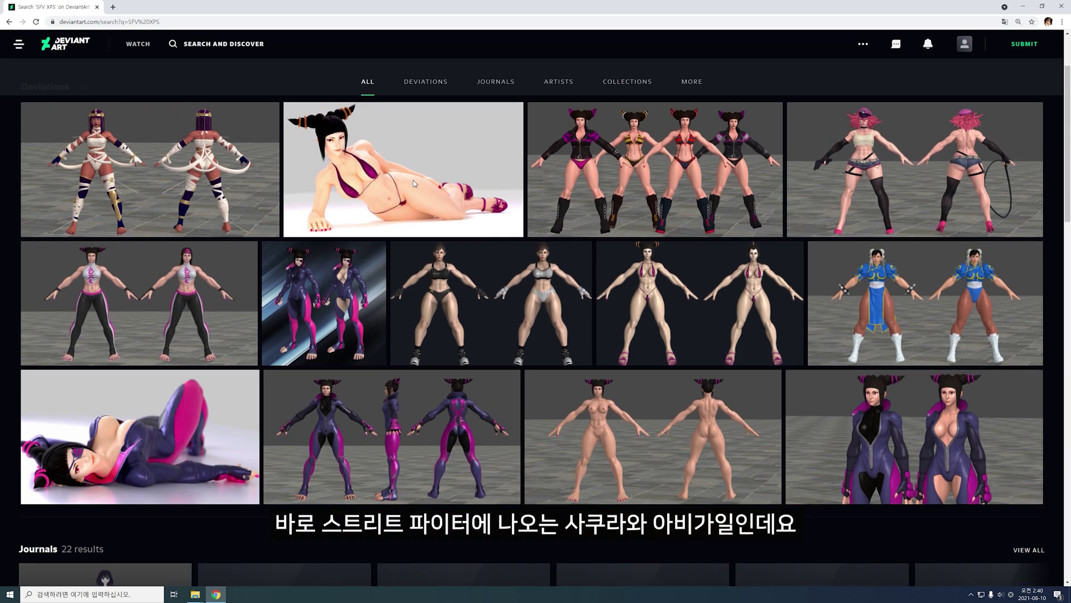
scroll(412, 180, down, 1)
scroll(413, 179, down, 4)
scroll(416, 212, down, 8)
scroll(417, 233, down, 3)
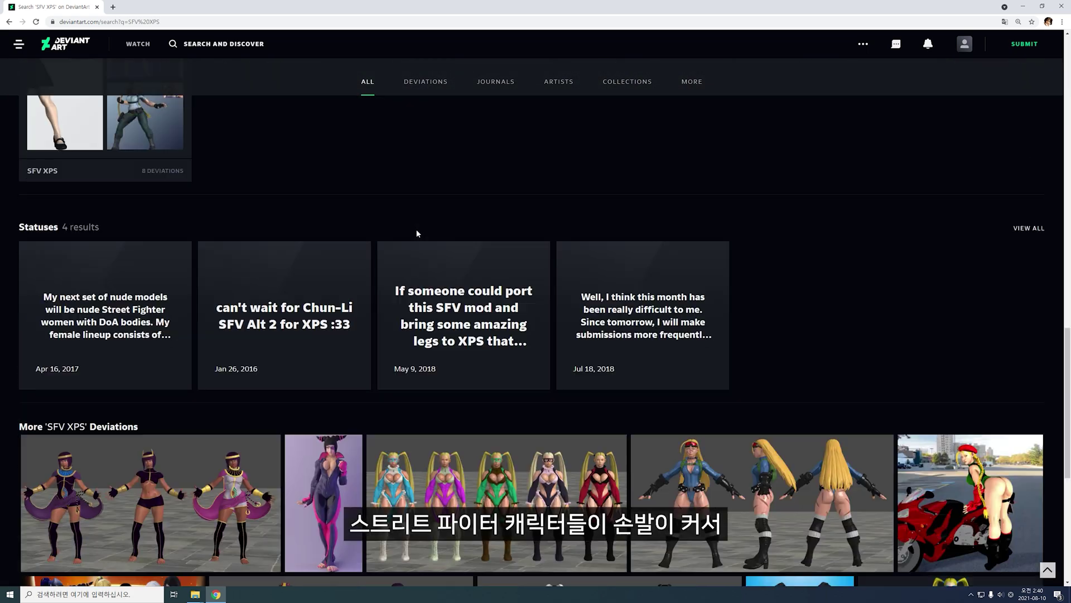
scroll(417, 234, down, 2)
scroll(417, 234, down, 5)
scroll(418, 235, down, 3)
scroll(418, 235, down, 1)
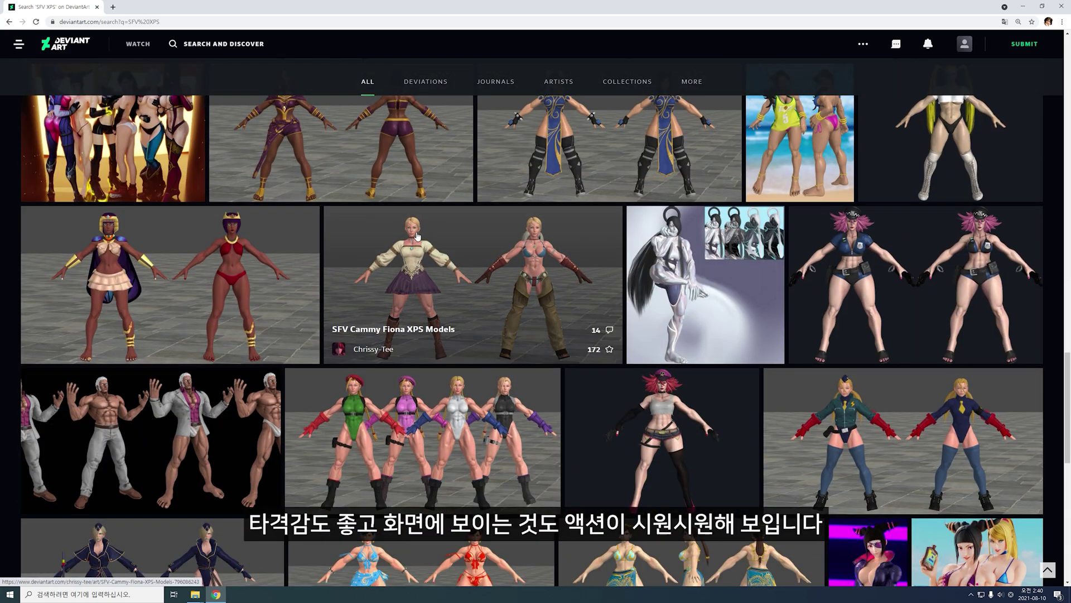
scroll(438, 294, down, 6)
scroll(436, 313, down, 5)
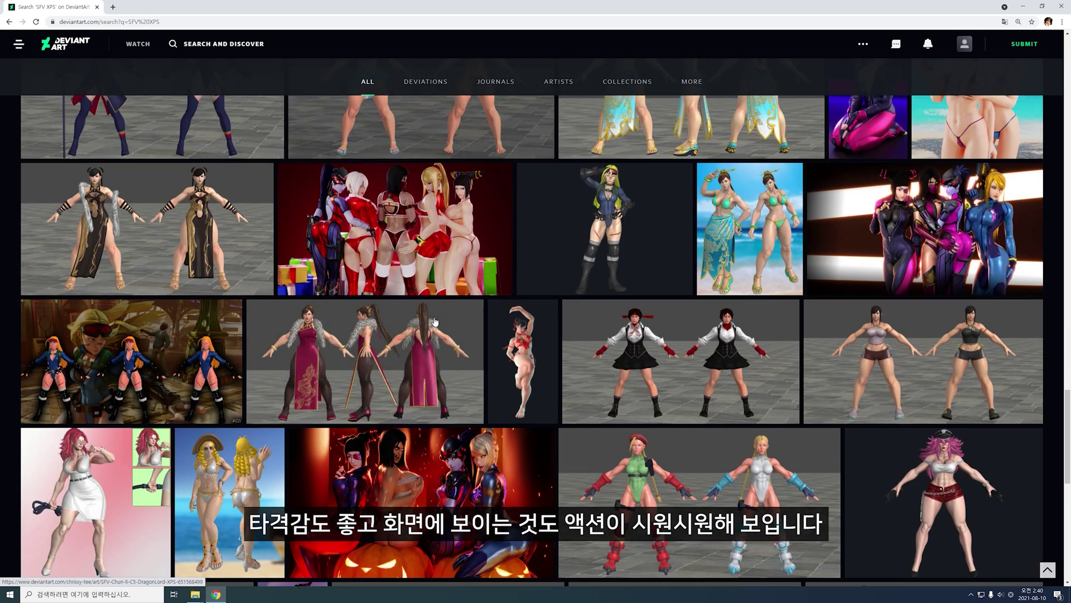
scroll(435, 321, down, 3)
scroll(436, 322, down, 1)
scroll(435, 325, down, 6)
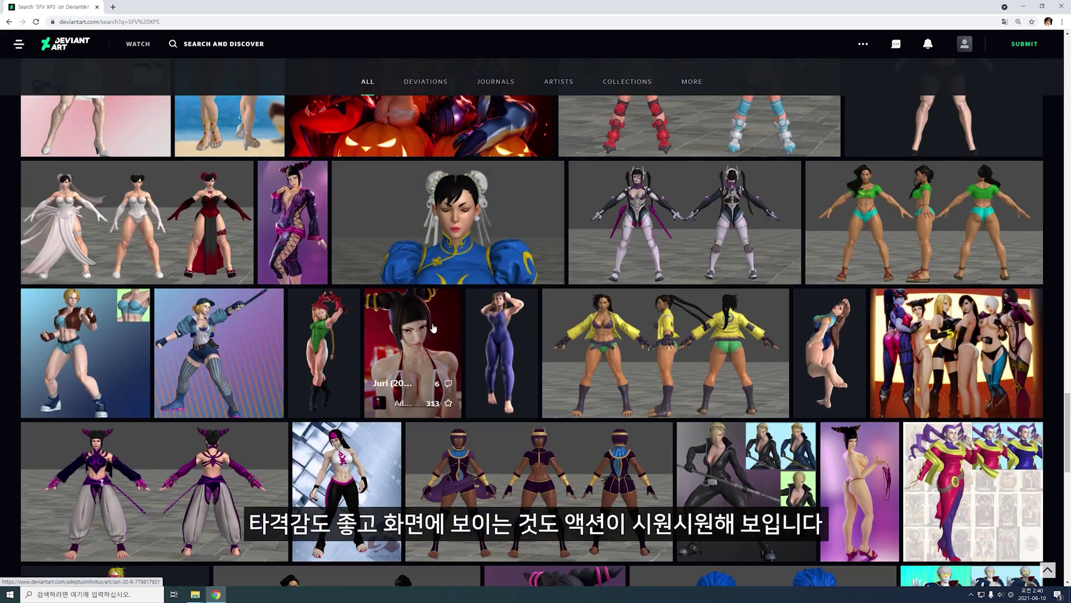
scroll(433, 329, down, 4)
scroll(434, 332, down, 2)
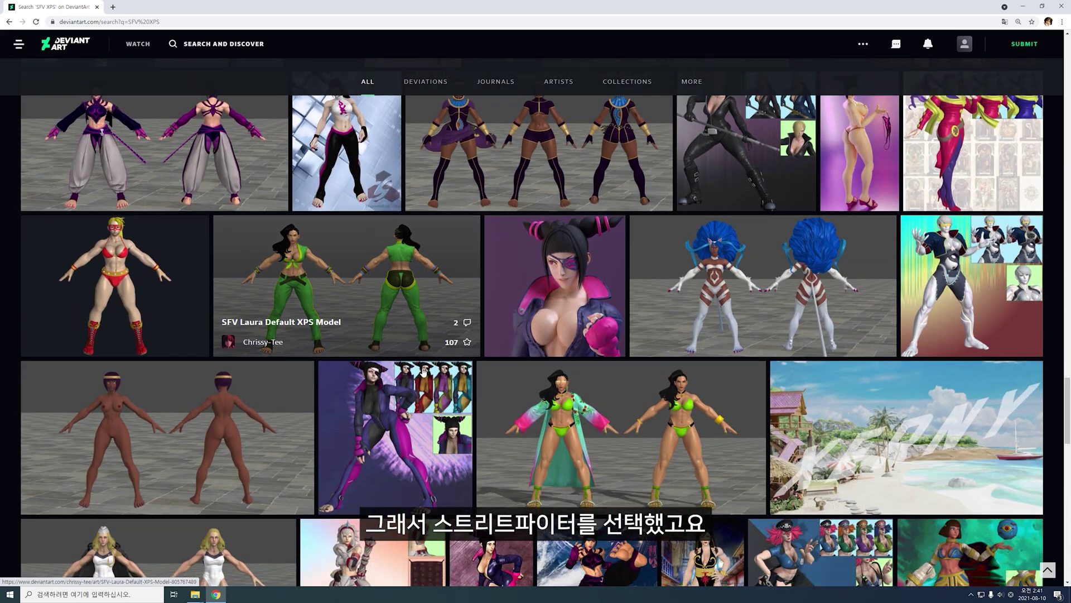
scroll(426, 357, down, 3)
scroll(423, 373, down, 3)
scroll(423, 373, down, 3)
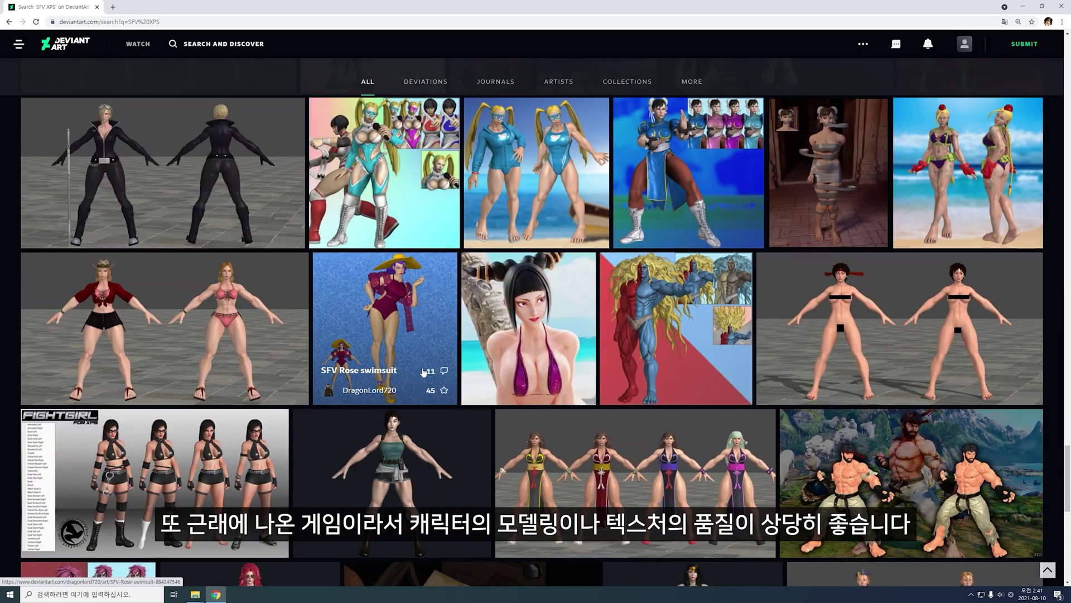
scroll(423, 372, down, 1)
scroll(423, 373, down, 4)
scroll(427, 373, down, 2)
scroll(432, 372, down, 1)
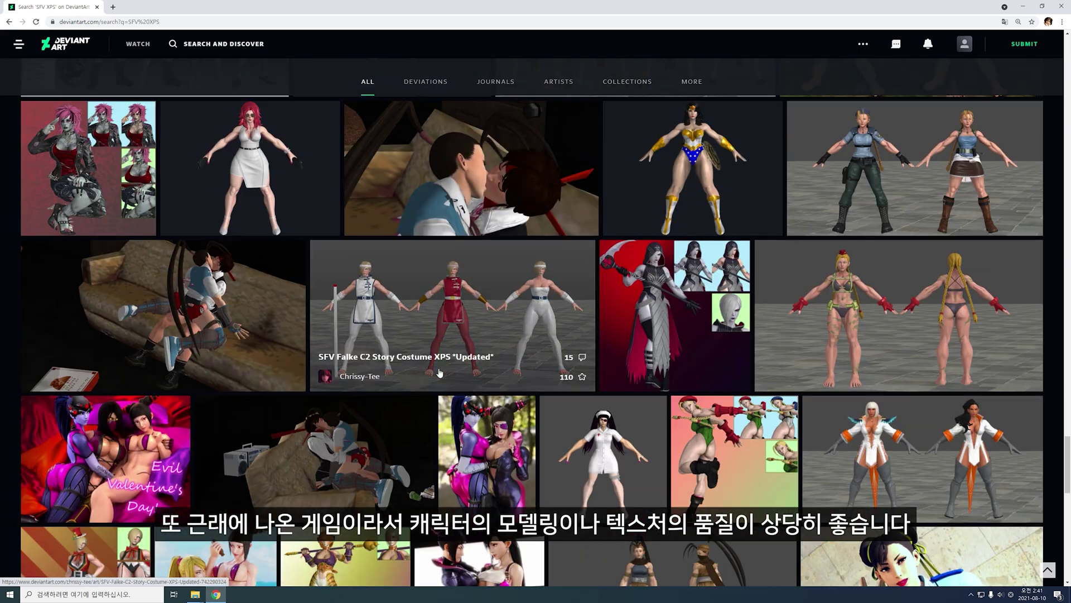
scroll(440, 372, down, 3)
scroll(439, 373, down, 4)
scroll(439, 373, down, 1)
scroll(439, 373, down, 4)
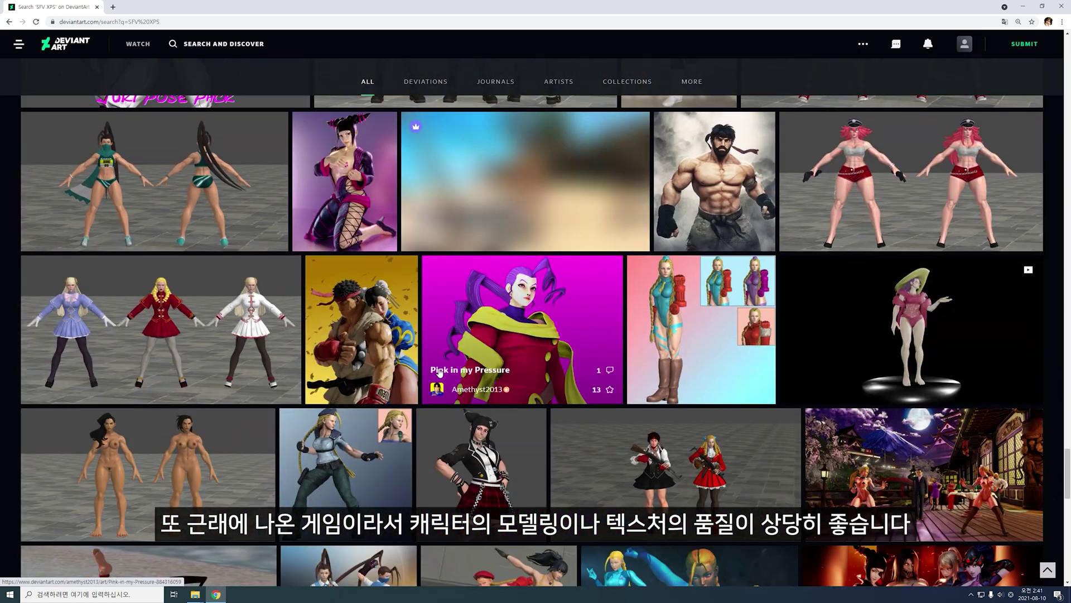
scroll(440, 372, down, 4)
scroll(440, 372, down, 3)
scroll(440, 373, down, 3)
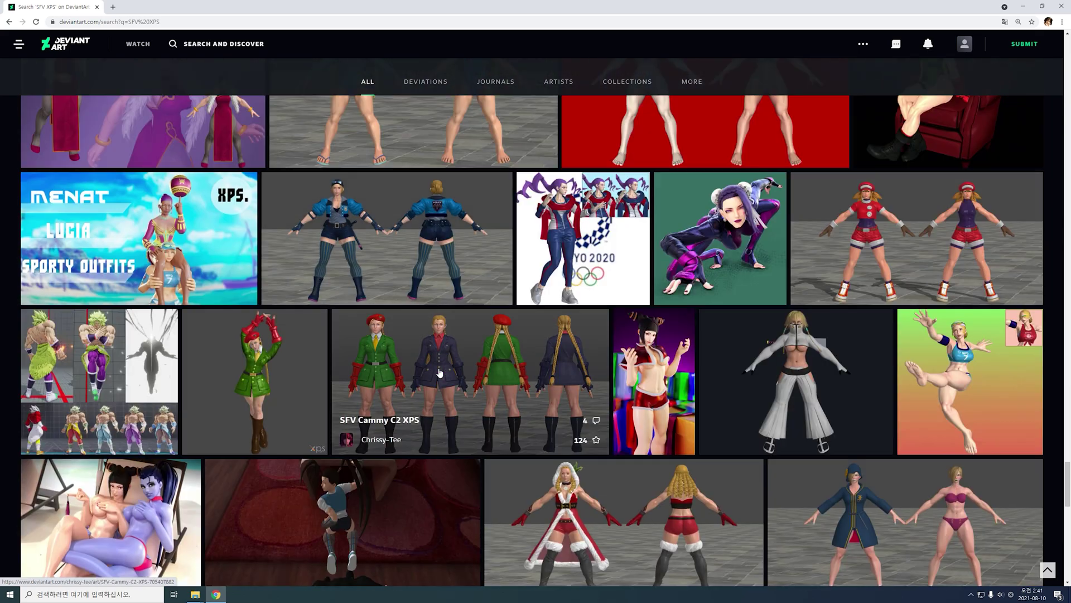
scroll(440, 373, down, 4)
scroll(436, 359, down, 3)
scroll(436, 360, down, 3)
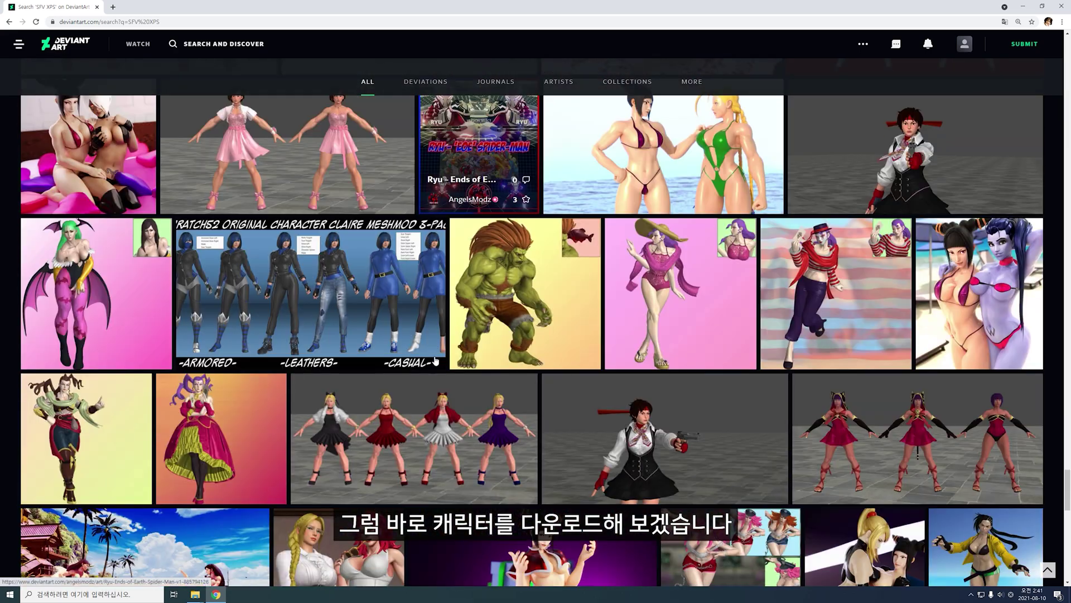
scroll(436, 360, down, 2)
scroll(436, 360, down, 2)
scroll(435, 360, down, 2)
scroll(447, 357, down, 4)
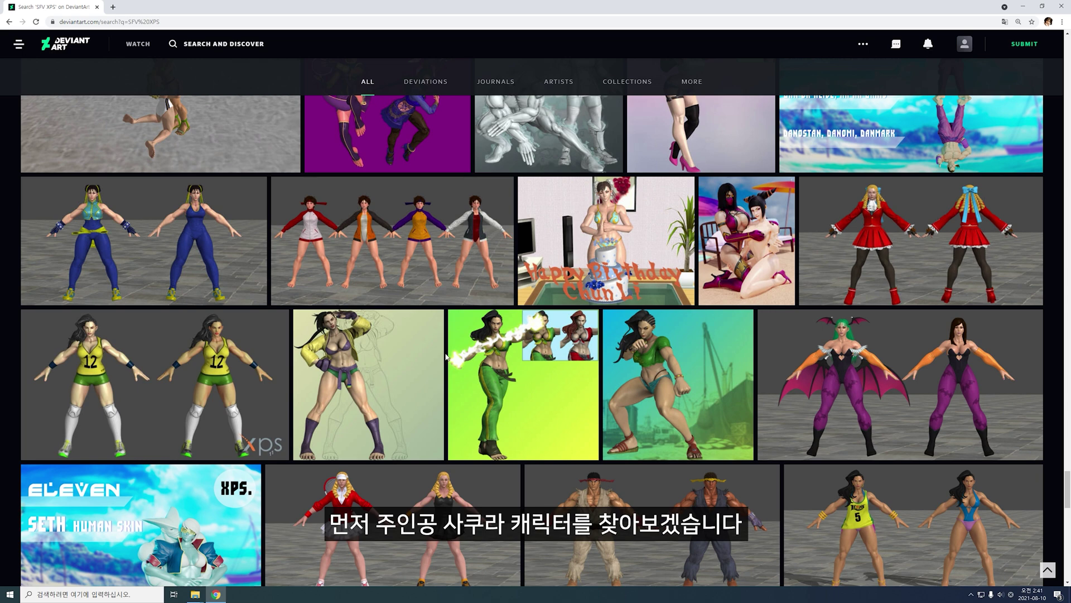
key(Tab)
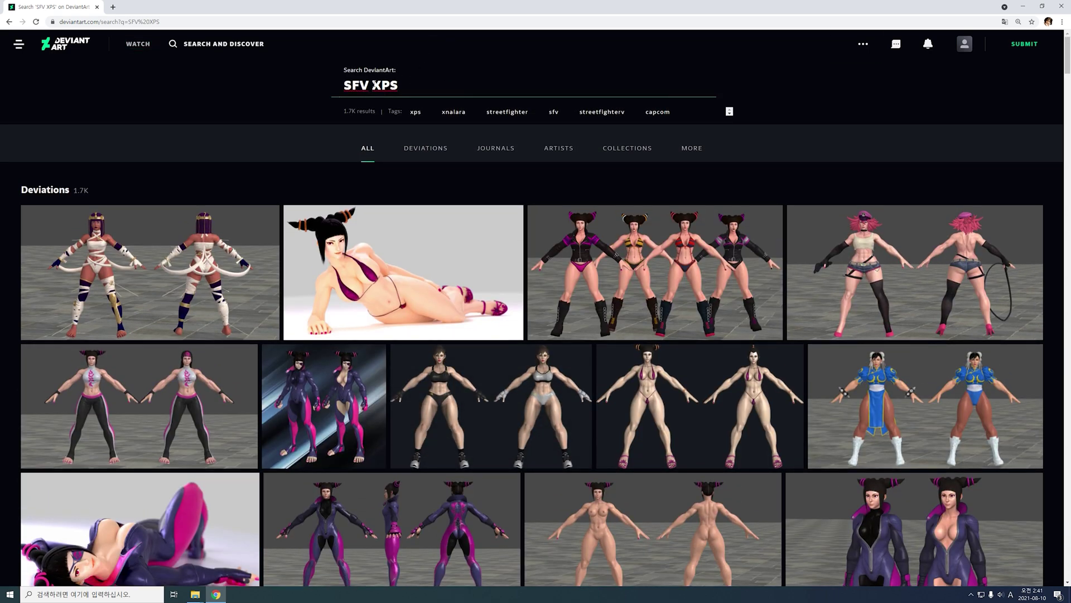
Search DeviantArt for 'SFV SAKURA XPS' and scan the results.
text(RA)
key(Return)
scroll(535, 267, down, 3)
scroll(541, 304, down, 1)
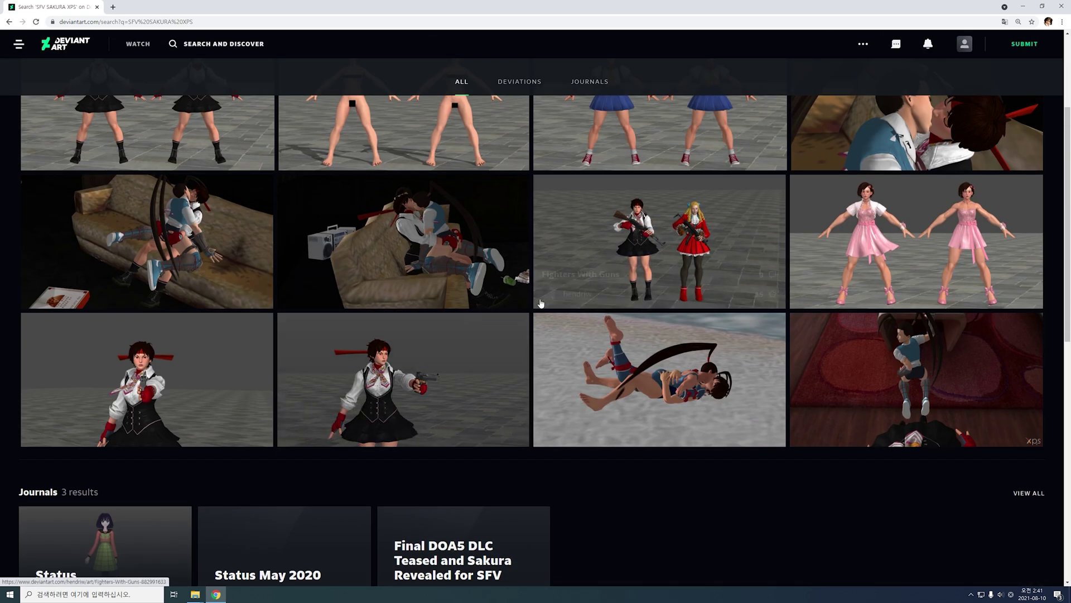
scroll(541, 304, down, 4)
scroll(541, 303, down, 1)
scroll(540, 303, up, 4)
Look through several Sakura deviations, starting with the holiday costume, then return to results.
click(658, 190)
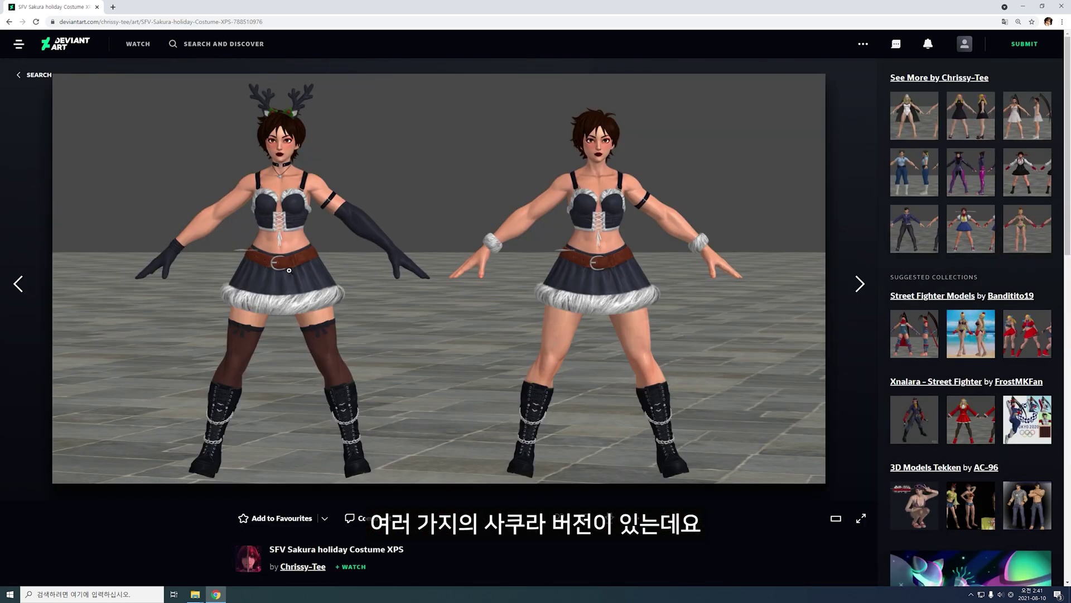
key(Right)
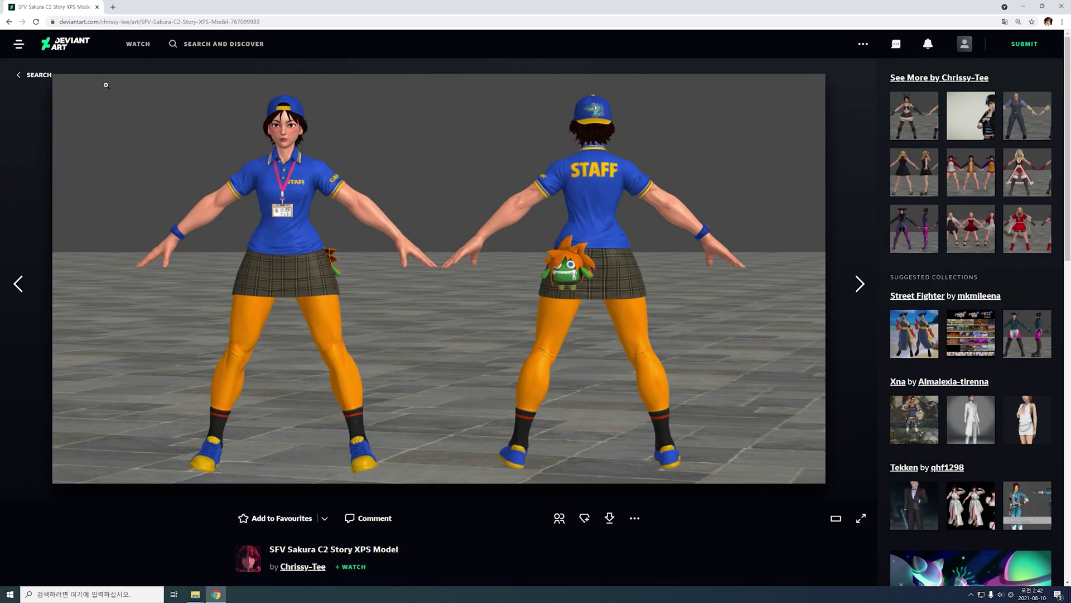
key(Right)
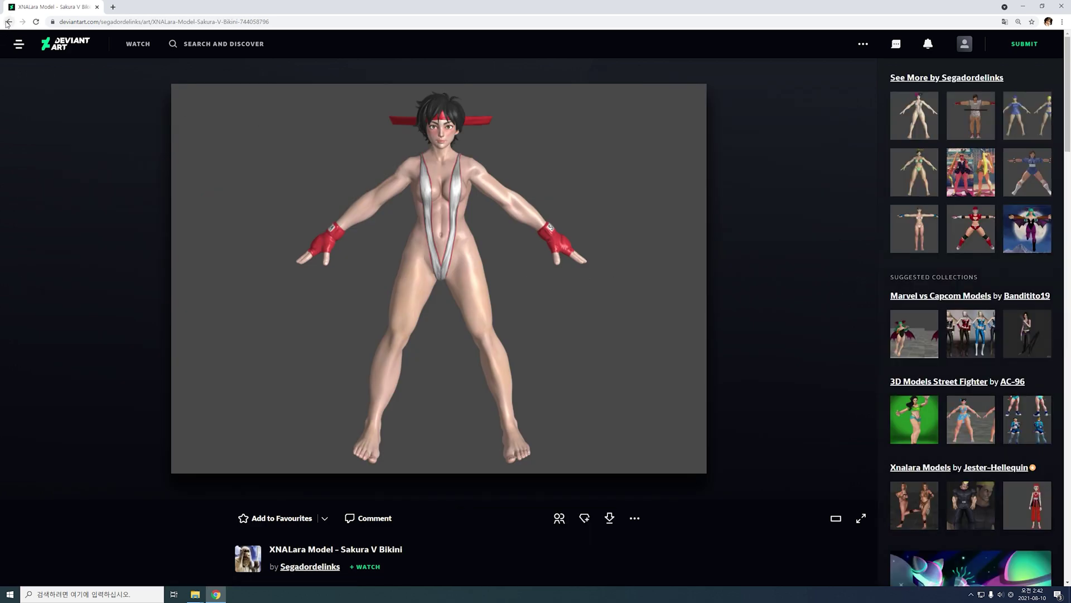
click(8, 22)
key(Right)
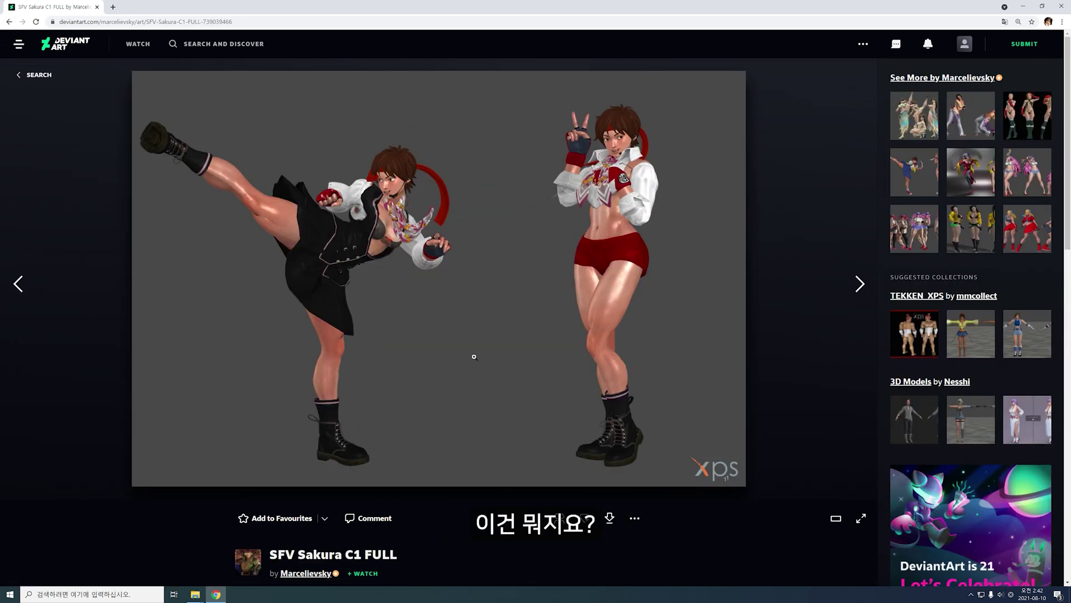
key(alt+Left)
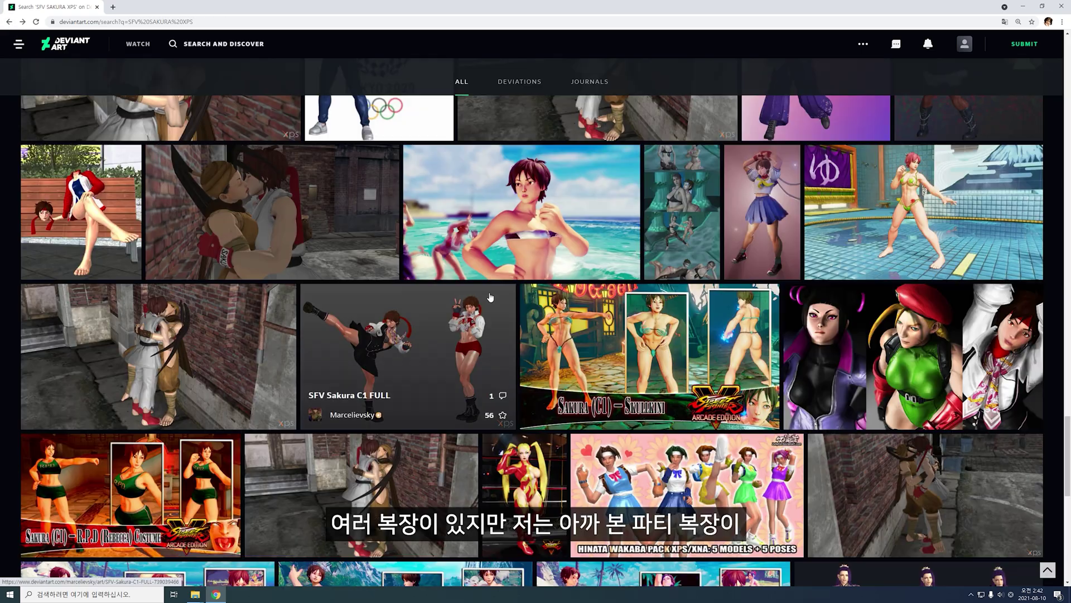
Download the SFV Sakura Party Dress XPS Model.
scroll(490, 298, down, 1)
scroll(490, 298, down, 4)
scroll(490, 297, down, 4)
scroll(490, 298, down, 5)
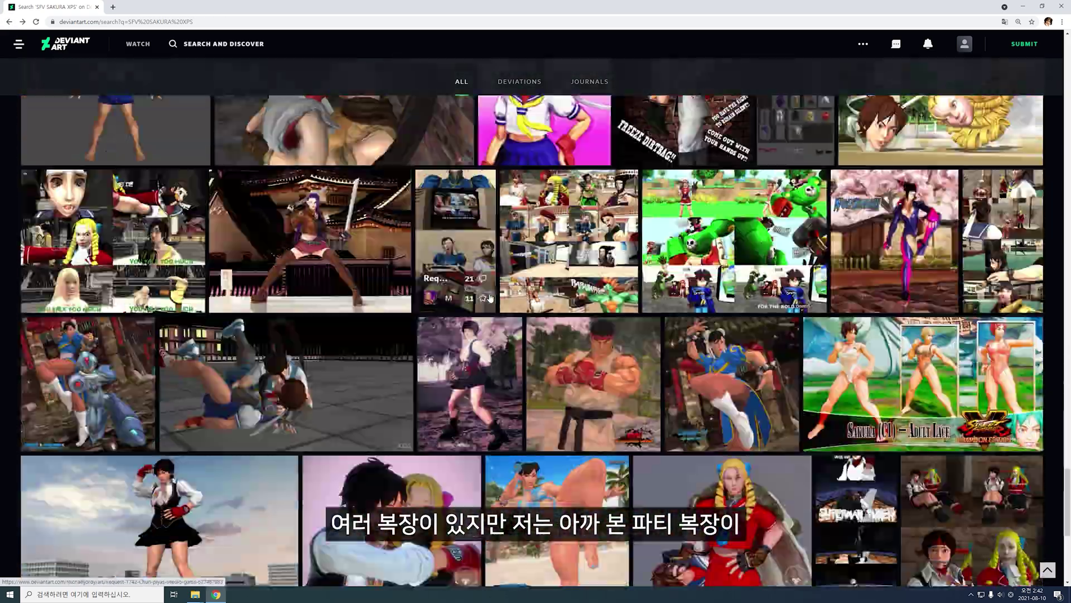
scroll(490, 298, down, 5)
scroll(491, 296, down, 1)
scroll(490, 292, down, 3)
key(alt+Right)
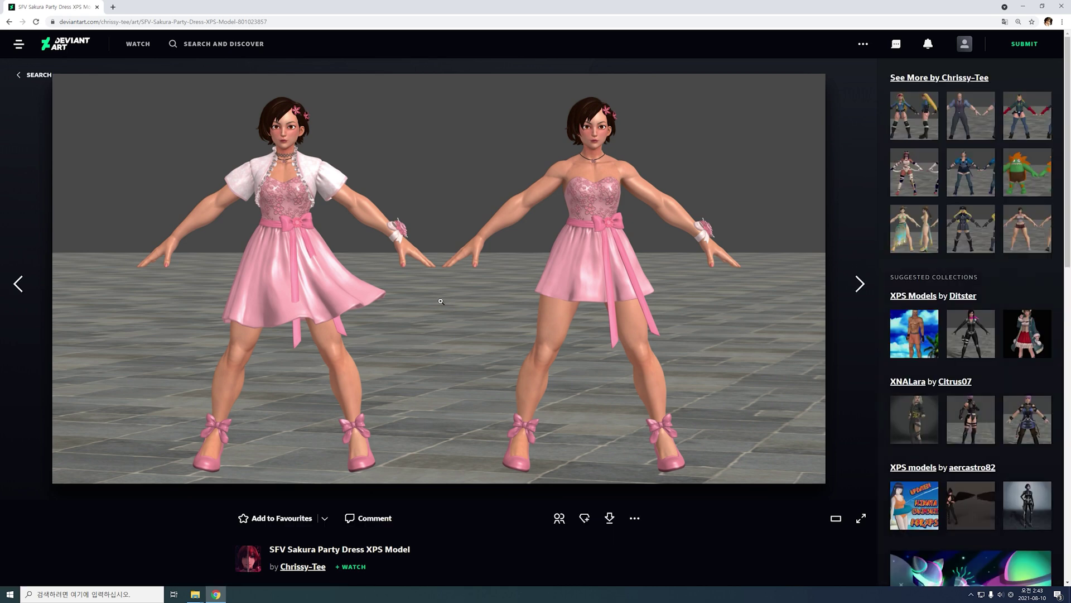
scroll(441, 304, down, 2)
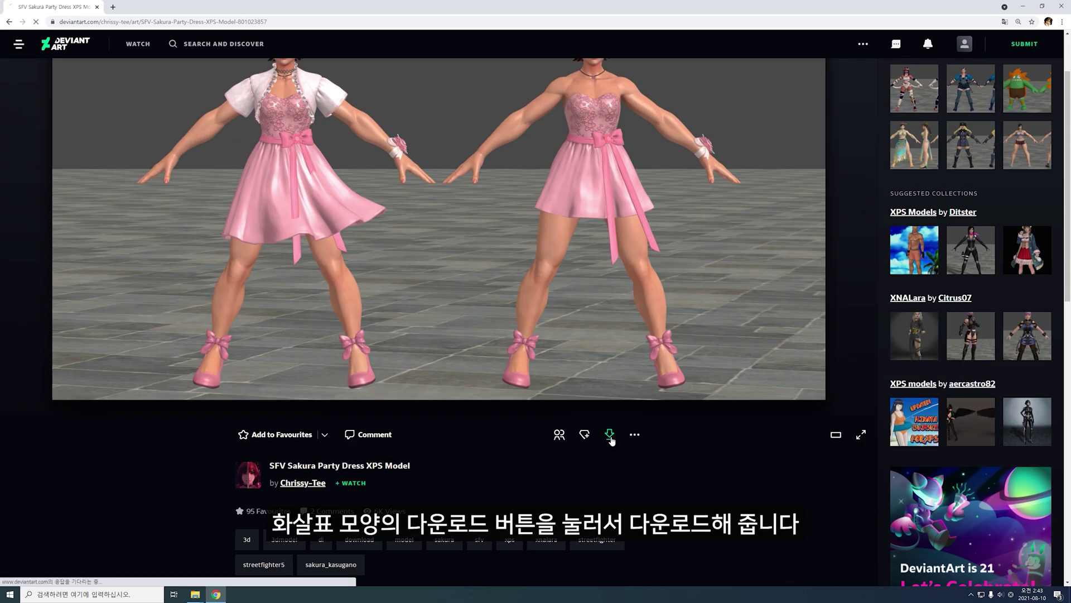
click(609, 434)
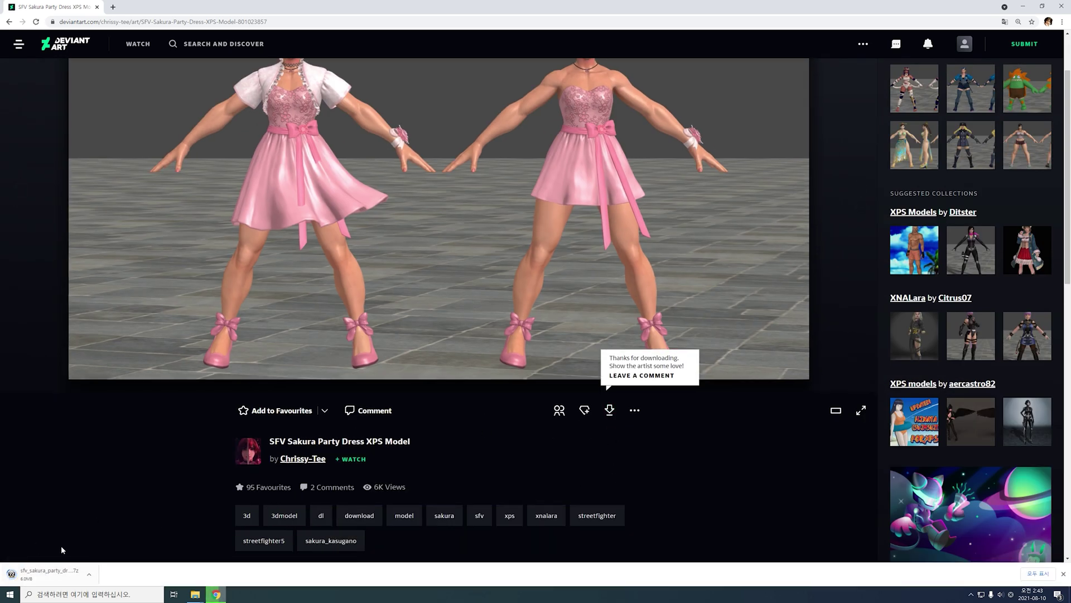
scroll(255, 369, up, 2)
text(SFV ABIGAIL XP)
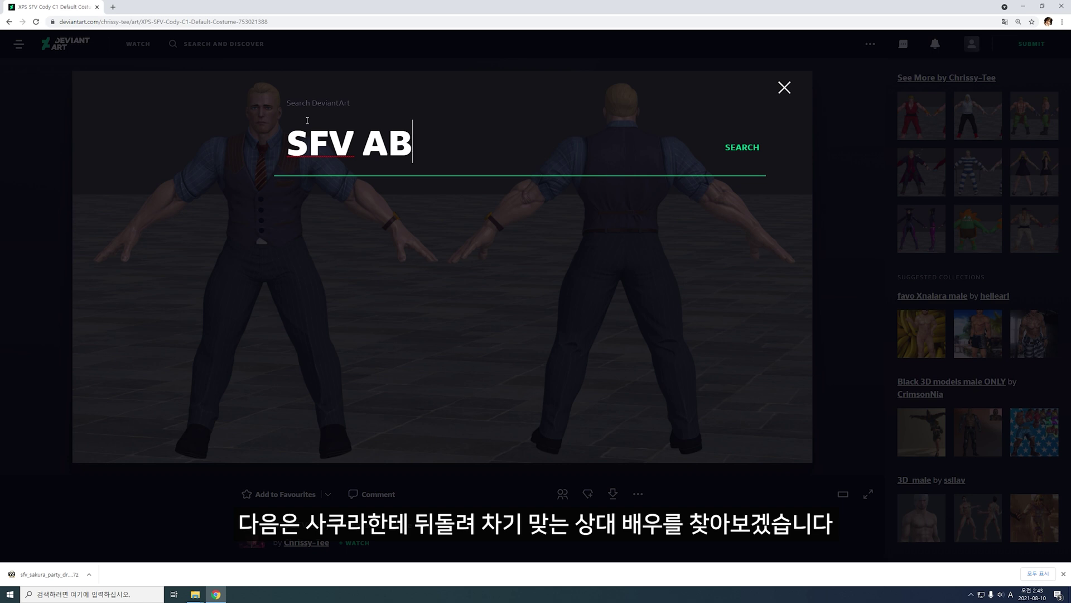
Download the SFV Abigail (Mech) XNALara XPS model, then minimise Chrome to the desktop.
text(S)
key(Return)
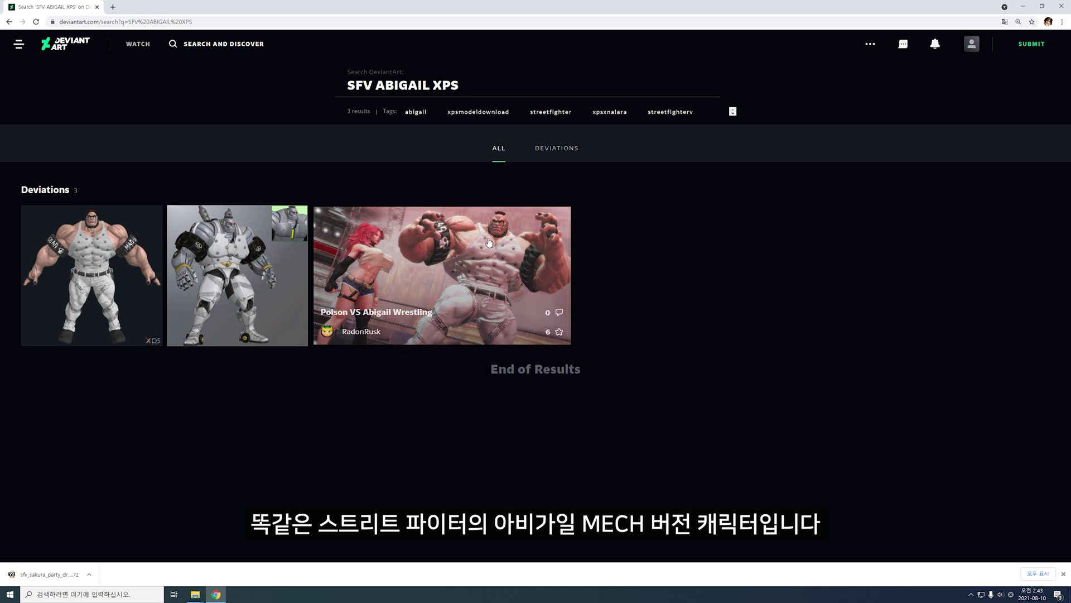
click(230, 248)
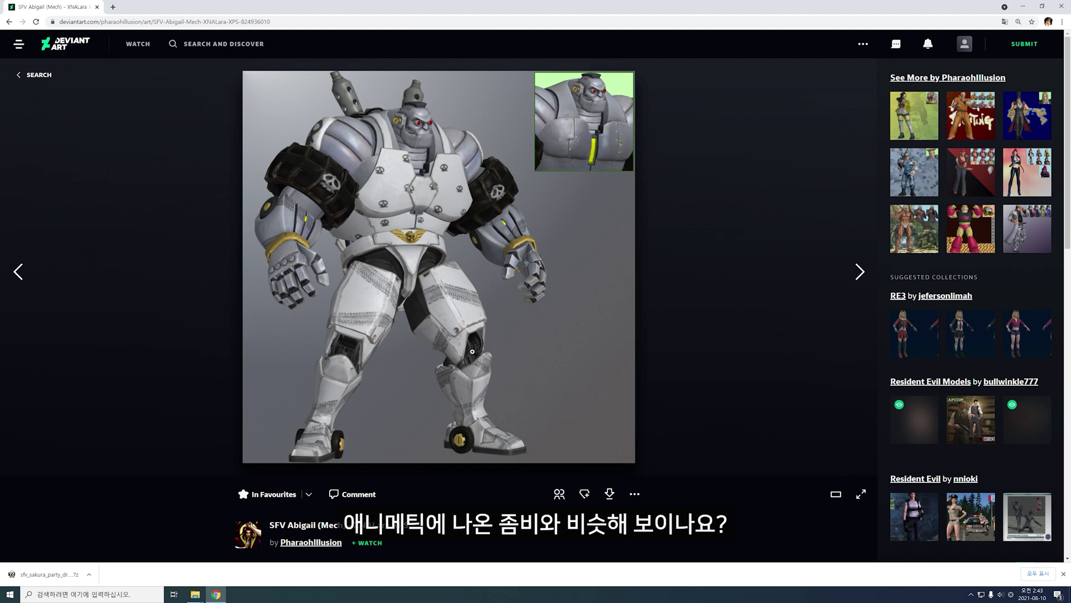
scroll(472, 351, down, 2)
click(610, 370)
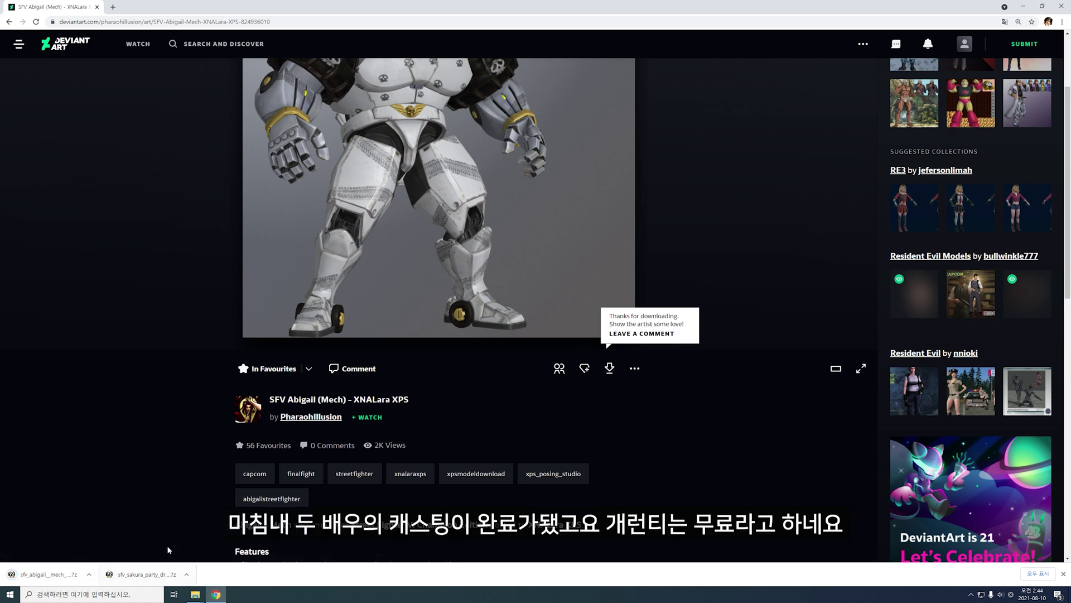
click(1024, 7)
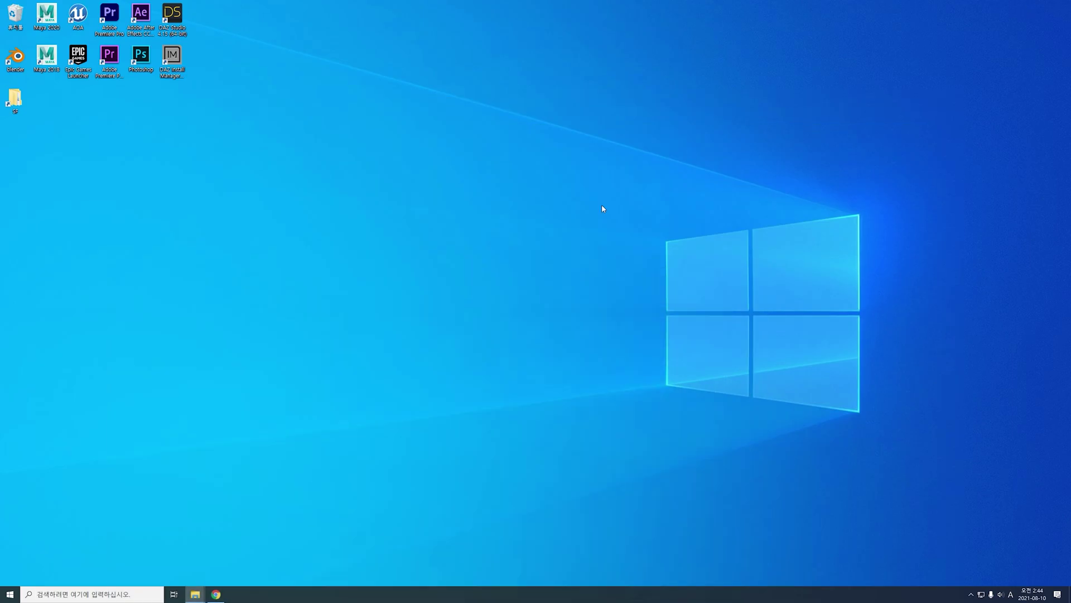
Extract the Sakura Party Dress folder from its archive into the SF folder.
click(155, 549)
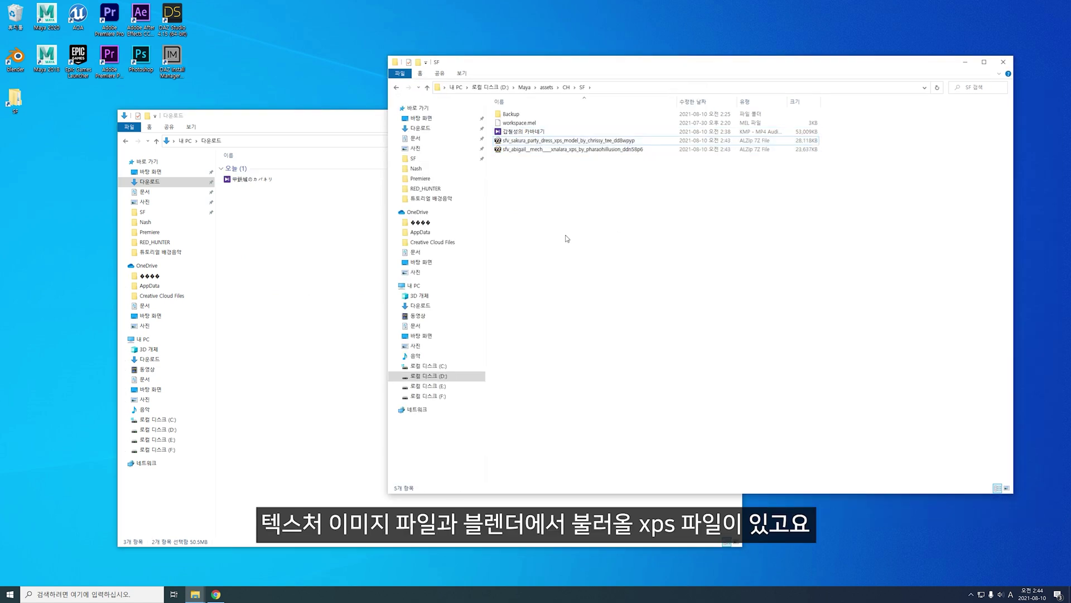
double_click(557, 140)
drag(219, 345, 644, 200)
Open the abigail archive and create a new sfv_abigail folder in SF.
double_click(558, 132)
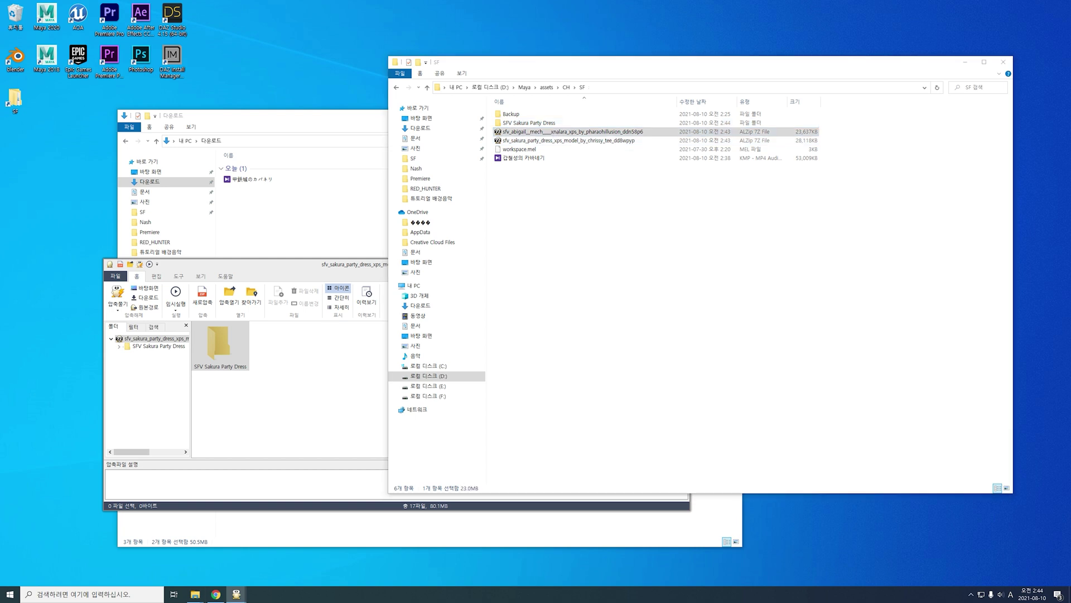
click(556, 228)
key(ctrl+shift+n)
text(sfv_abigail)
key(Return)
Rename the Sakura Party Dress folder to sfv_sakura.
click(530, 123)
drag(512, 123, 492, 125)
text(sfv_)
key(Return)
Extract all eight abigail archive files into the sfv_abigail folder.
double_click(515, 123)
drag(323, 341, 322, 316)
key(ctrl+a)
drag(331, 401, 684, 204)
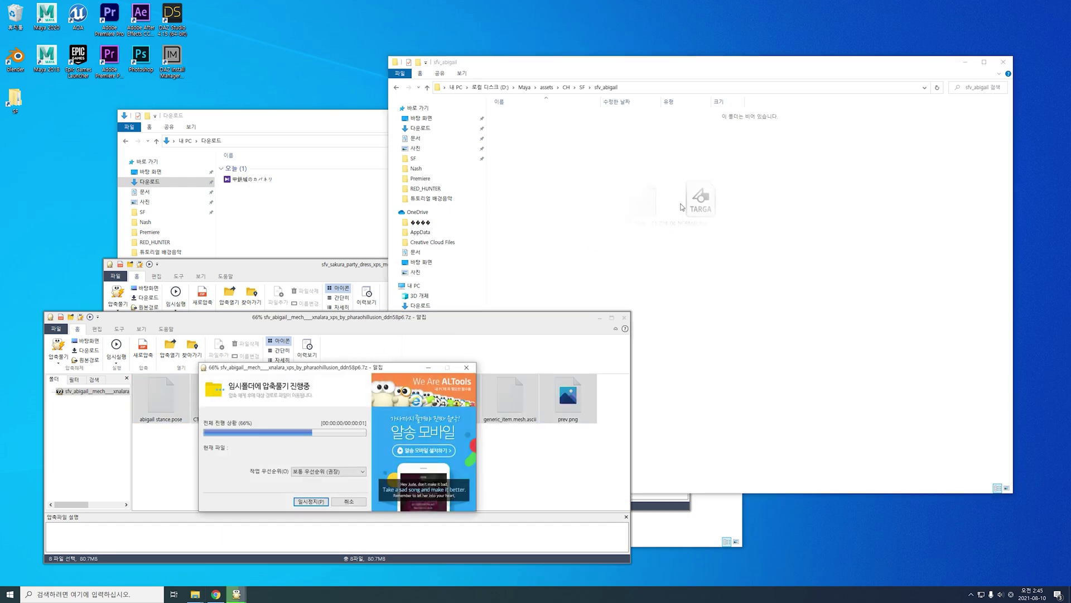
key(alt+F4)
key(alt+F4)
Delete both downloaded archives and close the Downloads window.
click(582, 87)
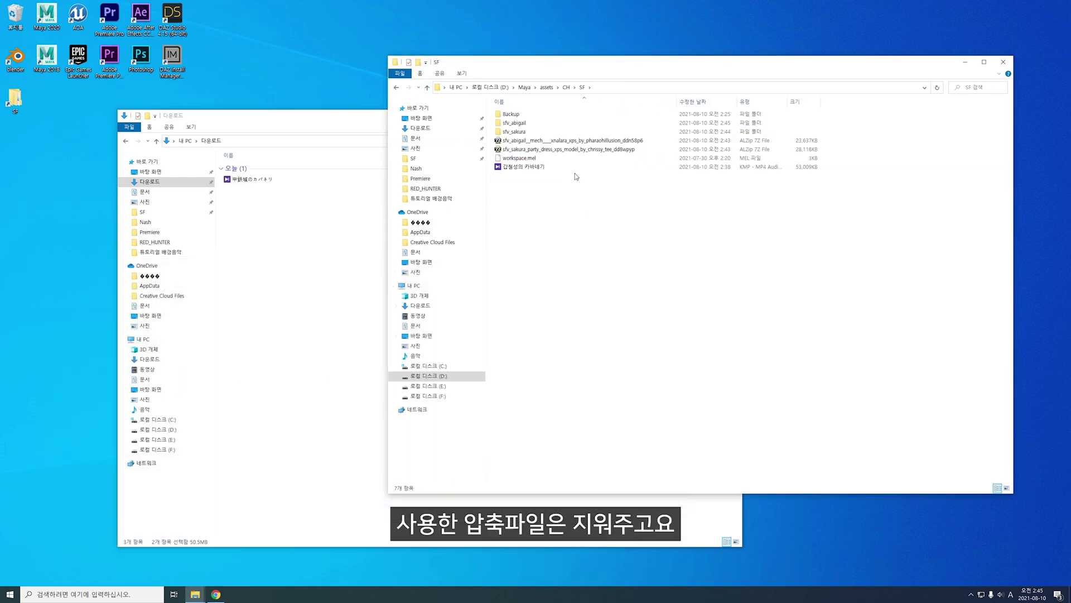
drag(334, 120, 326, 147)
click(716, 147)
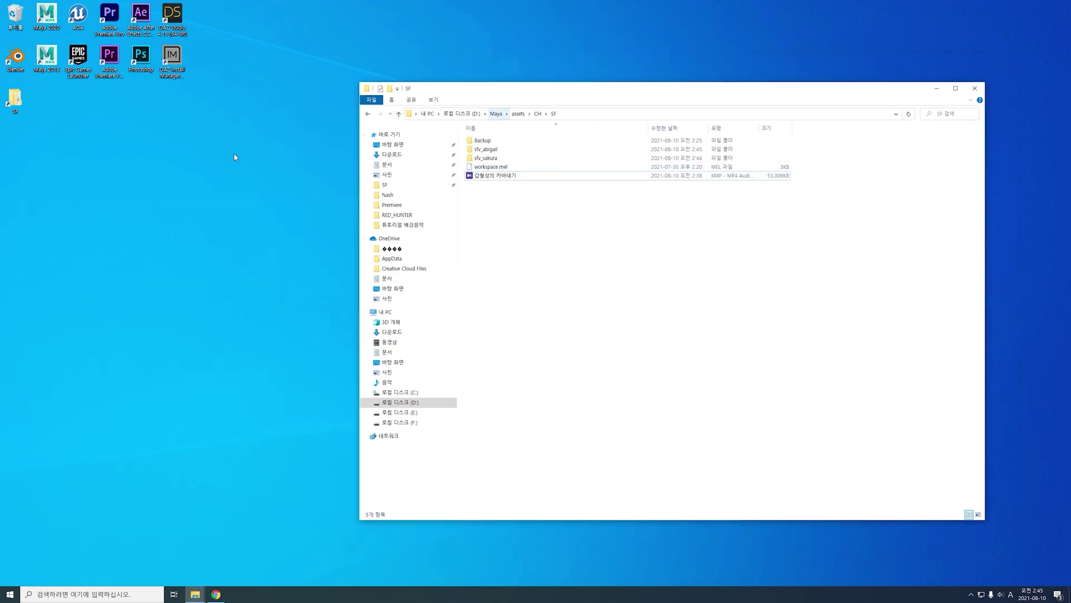
click(166, 156)
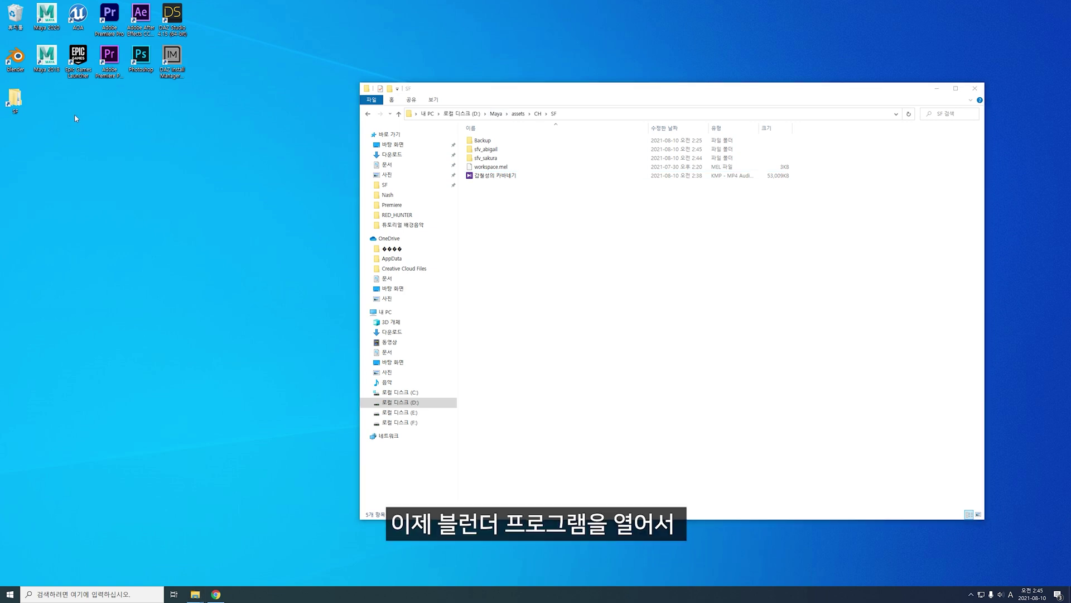
Launch Blender and delete the default camera, cube and light.
double_click(16, 58)
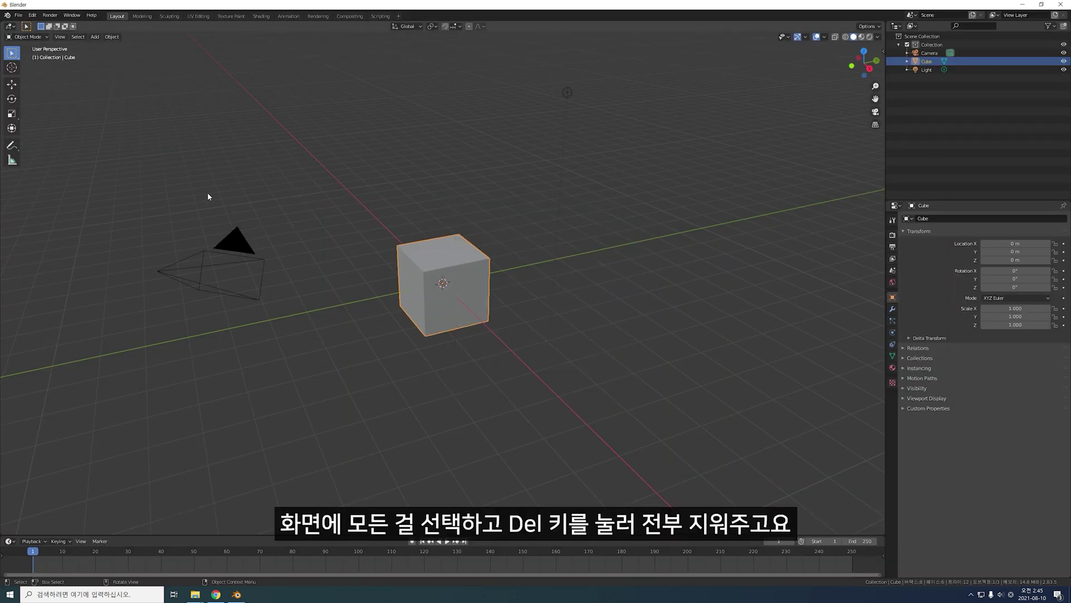
drag(207, 192, 619, 440)
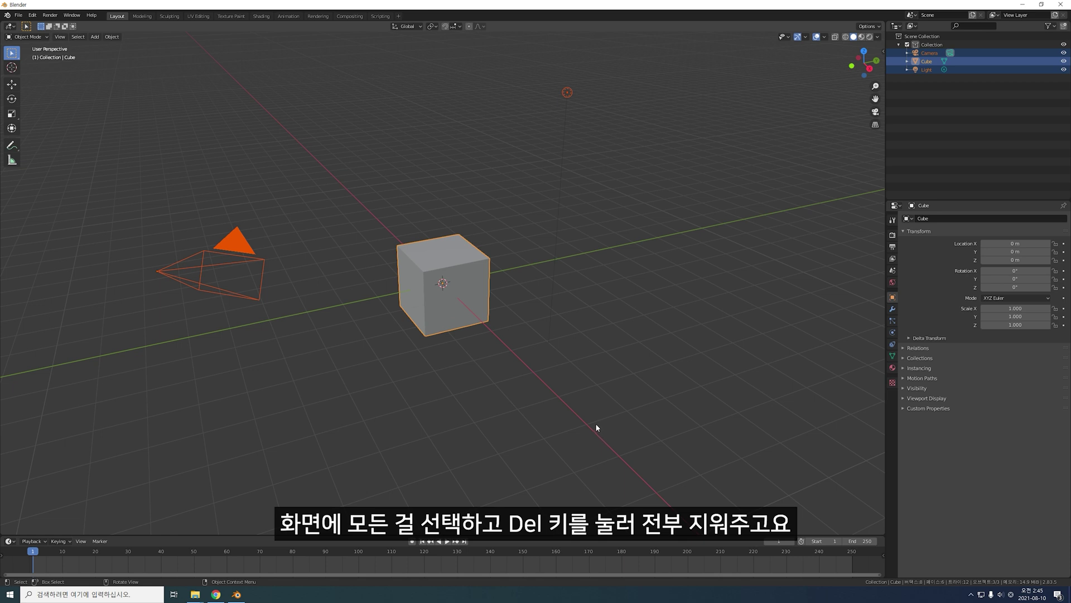
key(Delete)
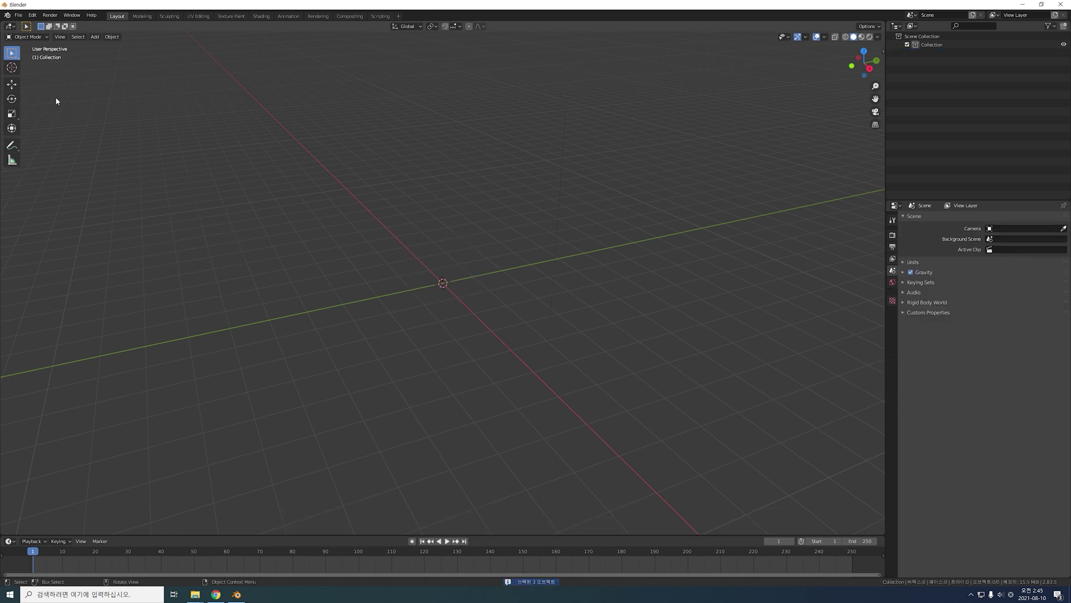
click(17, 15)
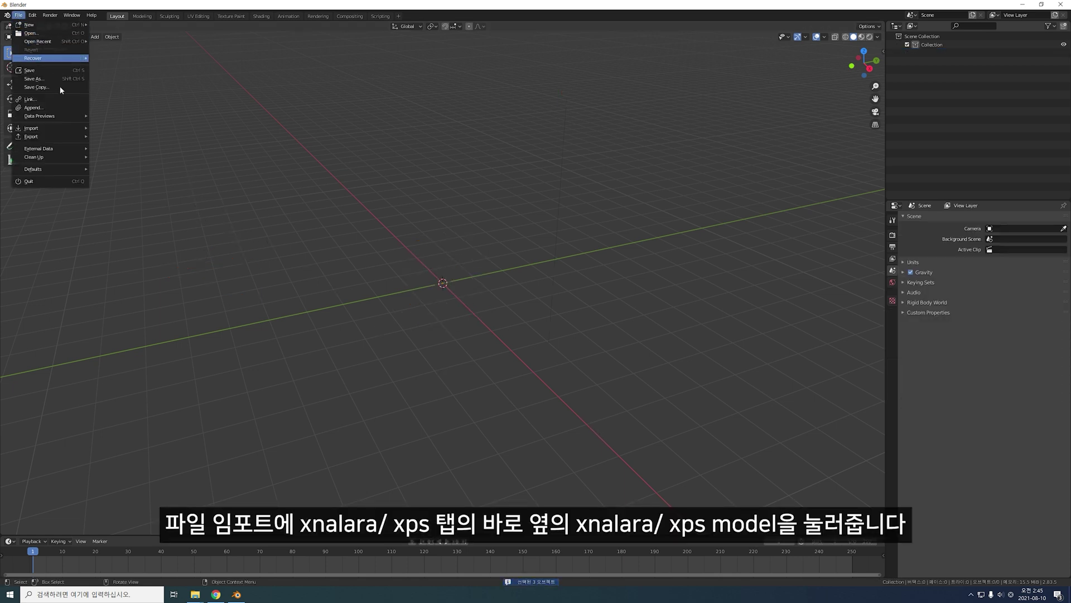
mouse_move(50, 128)
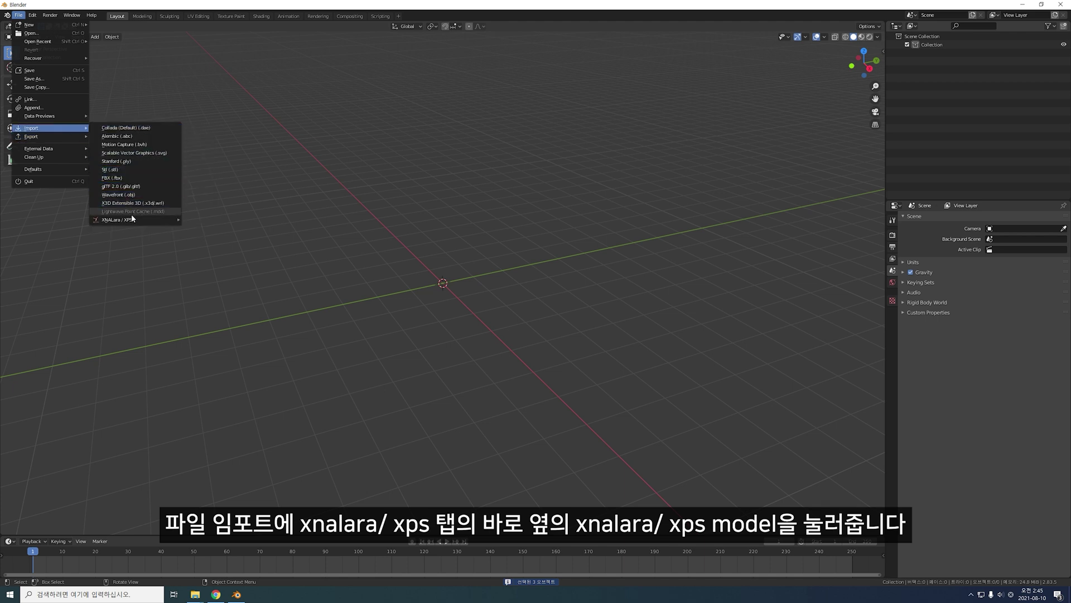
mouse_move(126, 219)
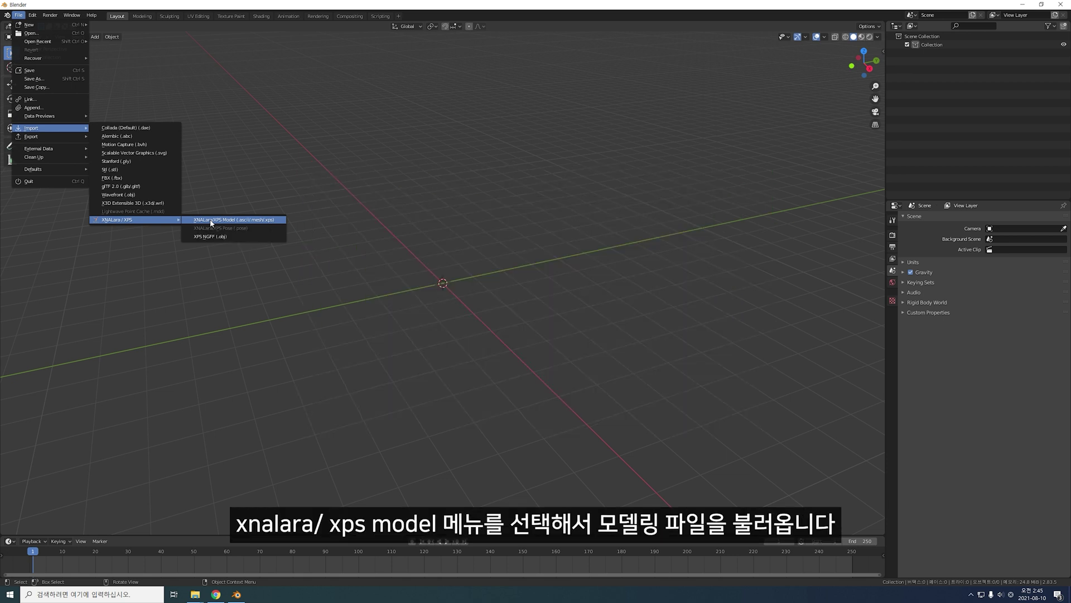
Import generic_item.mesh.ascii from SF/sfv_abigail as an XNALara/XPS model.
click(211, 221)
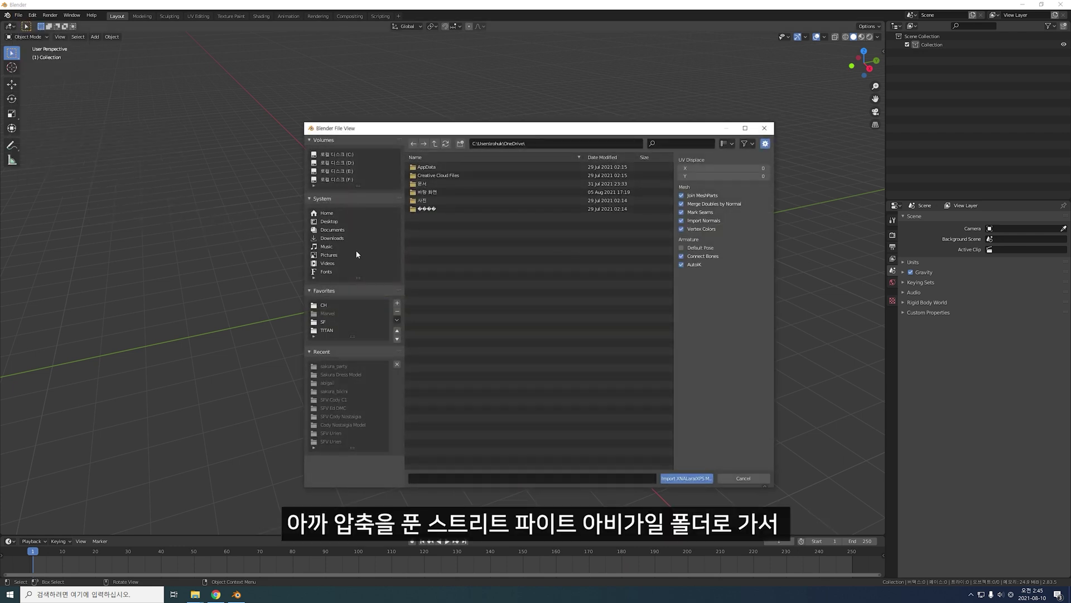
click(328, 322)
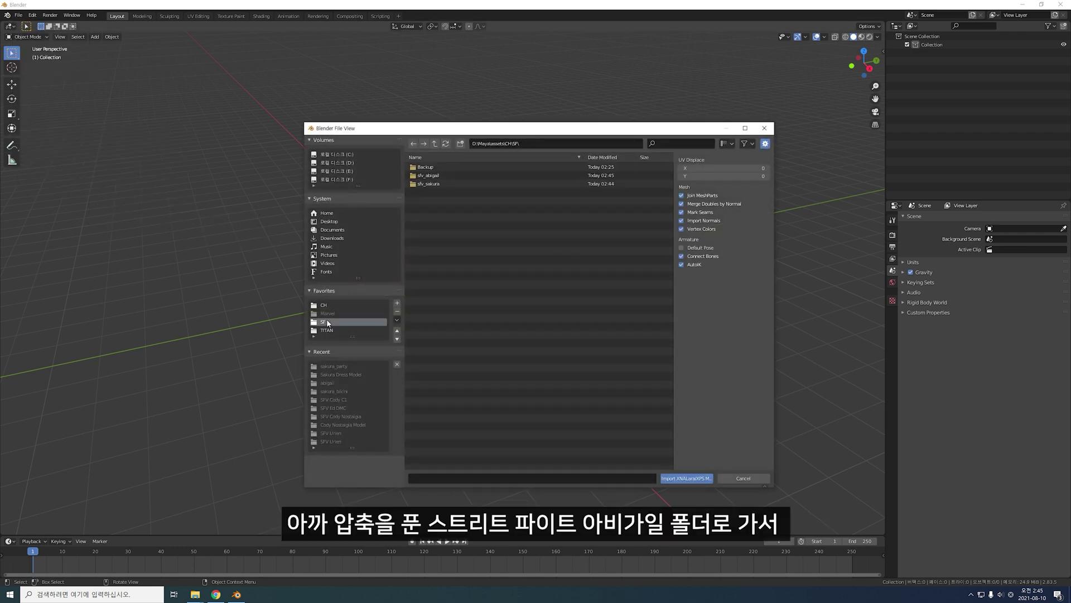
click(428, 175)
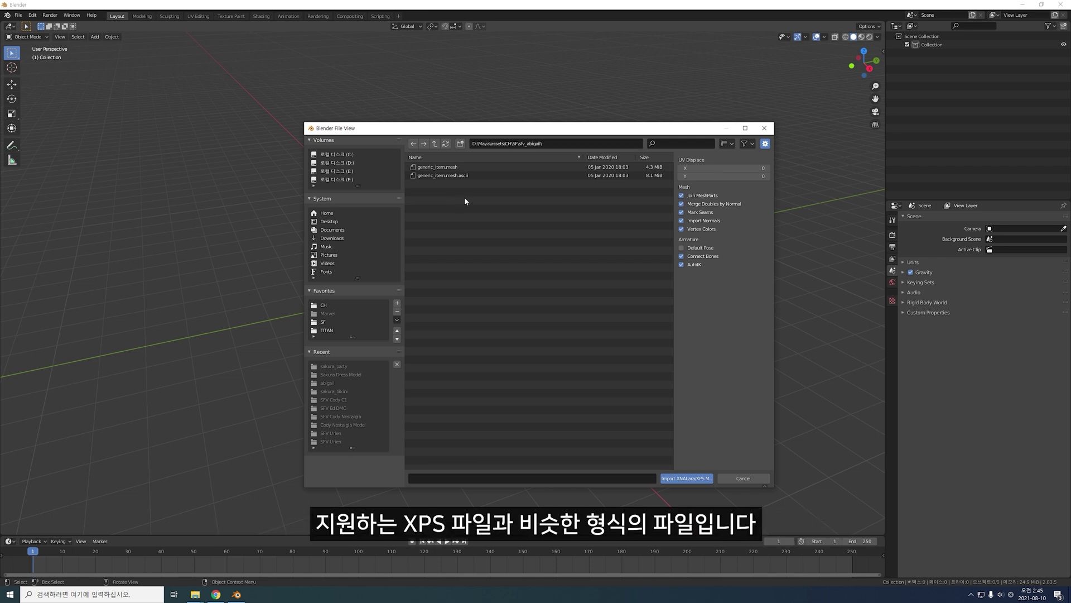
click(447, 175)
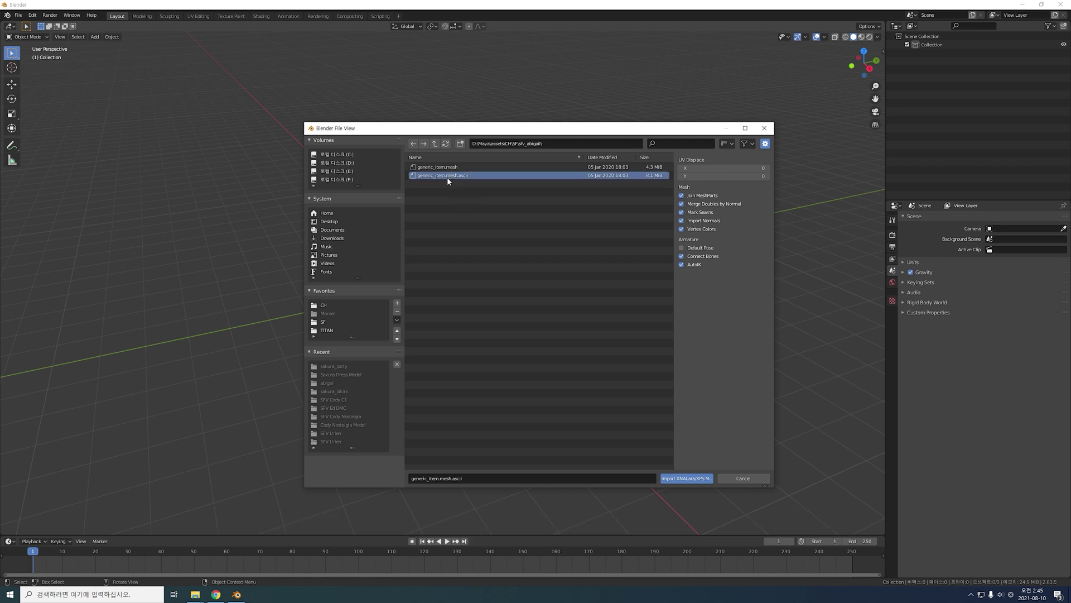
click(688, 480)
scroll(455, 285, up, 5)
mouse_move(406, 265)
middle_down()
mouse_move(480, 289)
mouse_move(475, 277)
middle_up()
Hide the armature bones and switch the viewport to Material Preview shading.
click(600, 93)
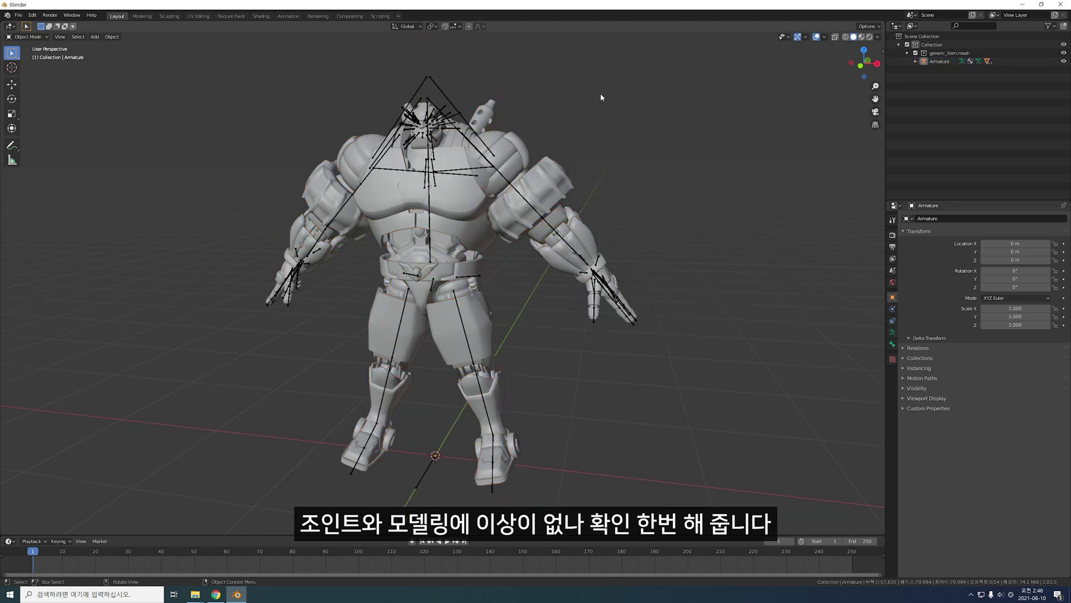
click(824, 37)
click(830, 129)
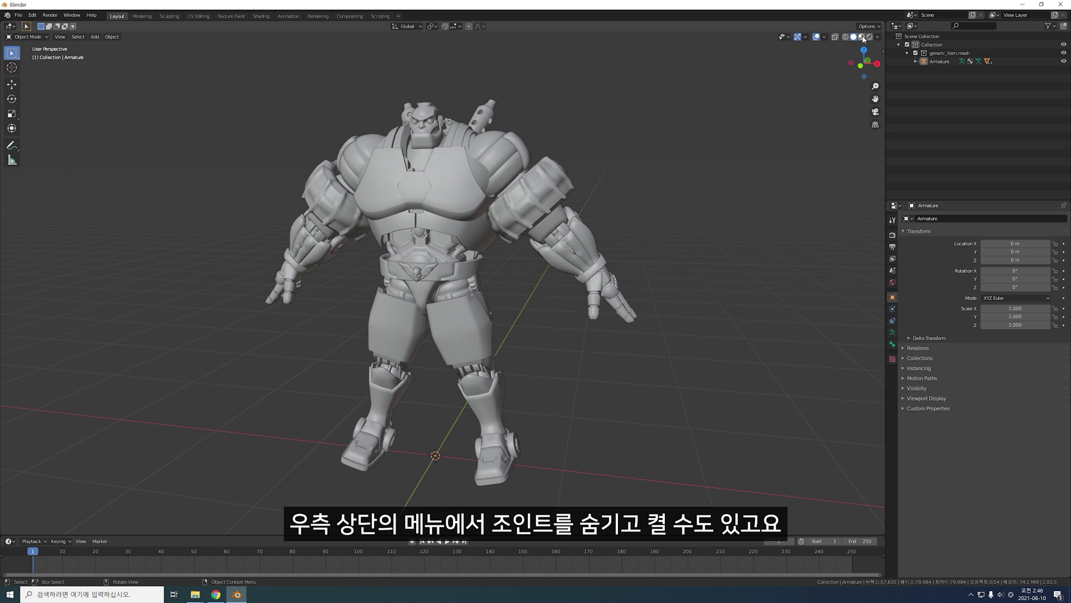
click(862, 37)
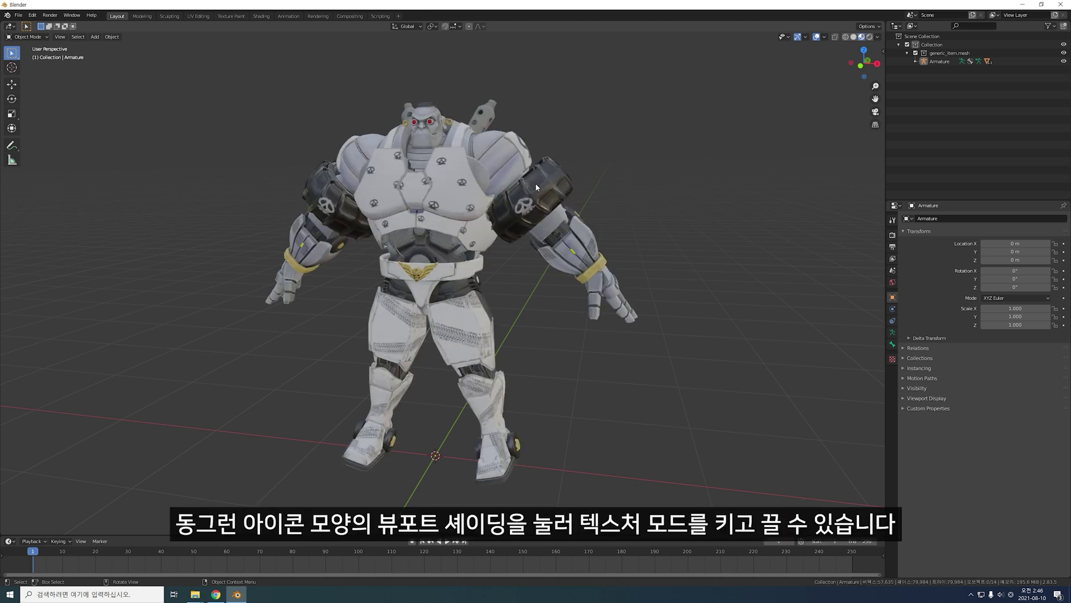
Orbit around the robot, selecting the chest, pants, tyre and body meshes to inspect them.
middle_drag(536, 187, 553, 234)
click(552, 235)
mouse_move(577, 283)
middle_down()
mouse_move(545, 310)
mouse_move(571, 334)
mouse_move(581, 253)
middle_up()
click(511, 326)
click(555, 183)
mouse_move(554, 183)
middle_down()
mouse_move(513, 276)
mouse_move(605, 266)
mouse_move(536, 292)
mouse_move(574, 298)
middle_up()
click(456, 131)
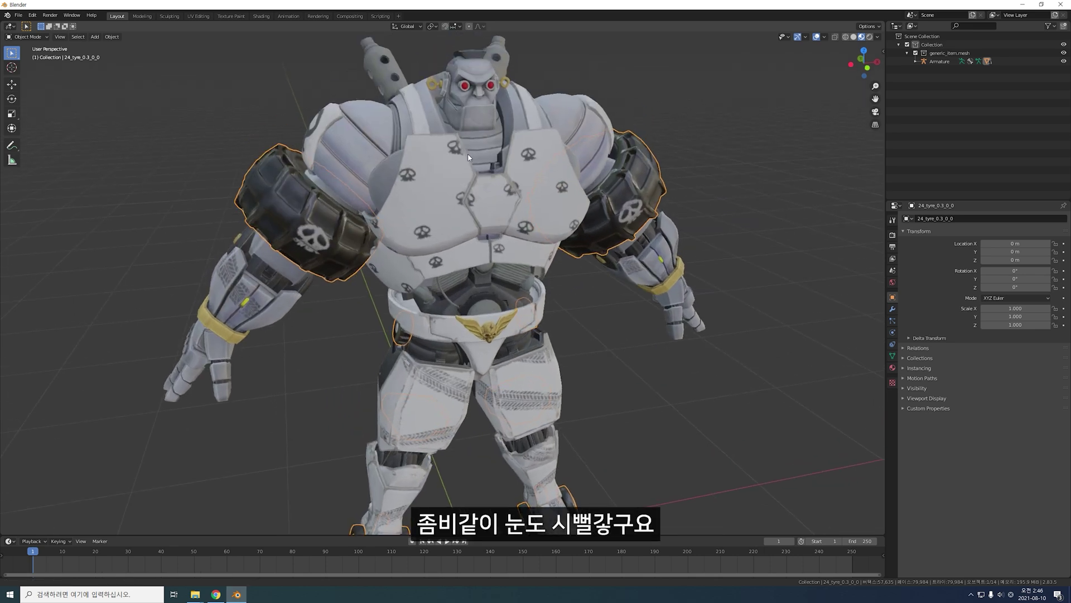
scroll(470, 137, up, 3)
scroll(470, 137, up, 1)
mouse_move(480, 168)
middle_down()
mouse_move(488, 225)
mouse_move(368, 189)
mouse_move(328, 165)
middle_up()
scroll(328, 165, down, 5)
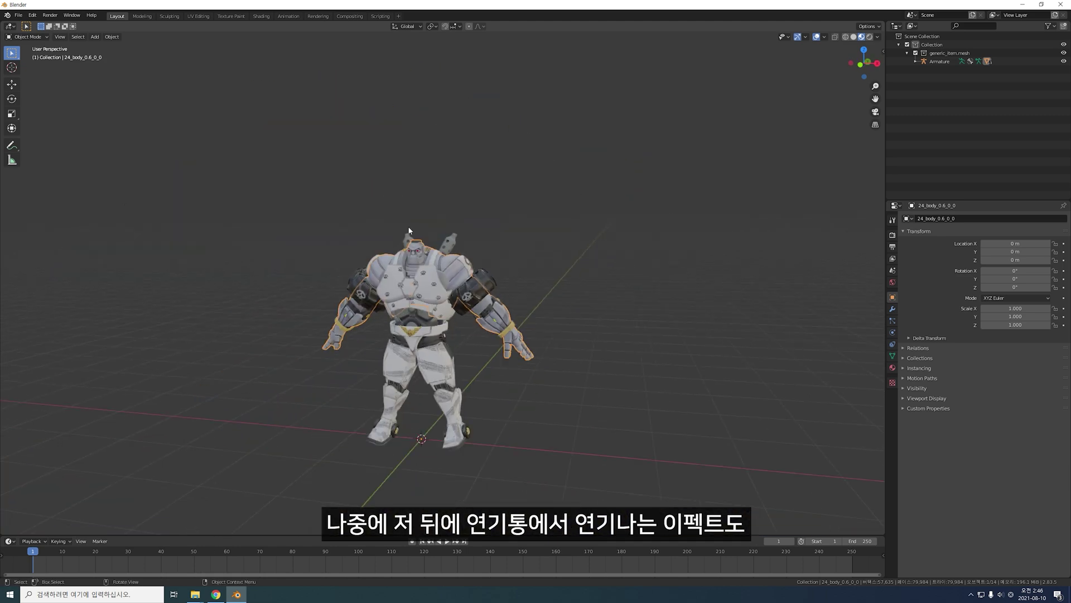
middle_drag(380, 196, 312, 156)
scroll(197, 102, up, 2)
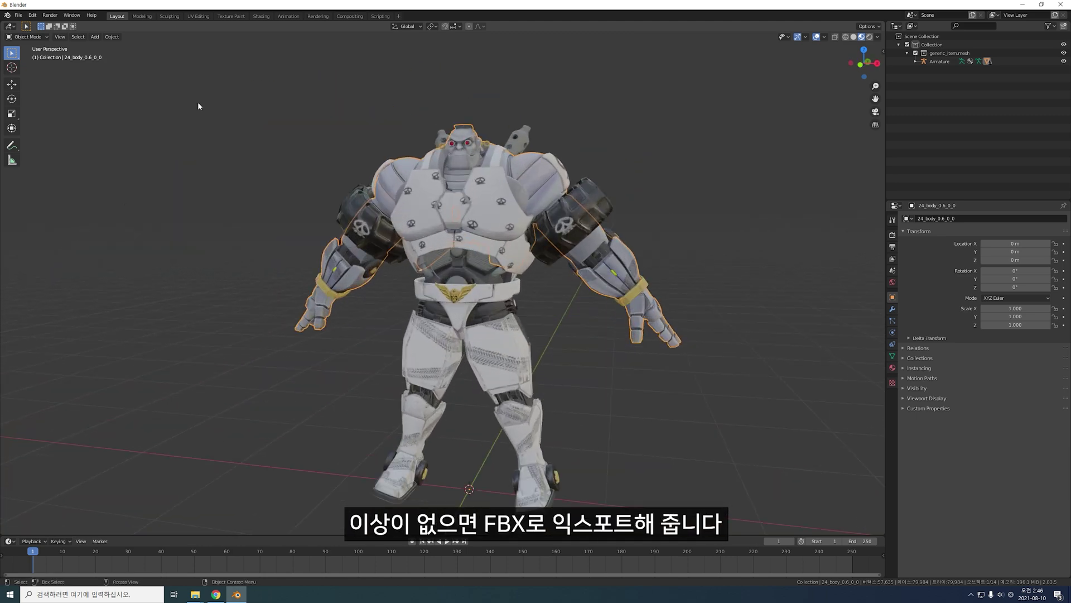
click(198, 106)
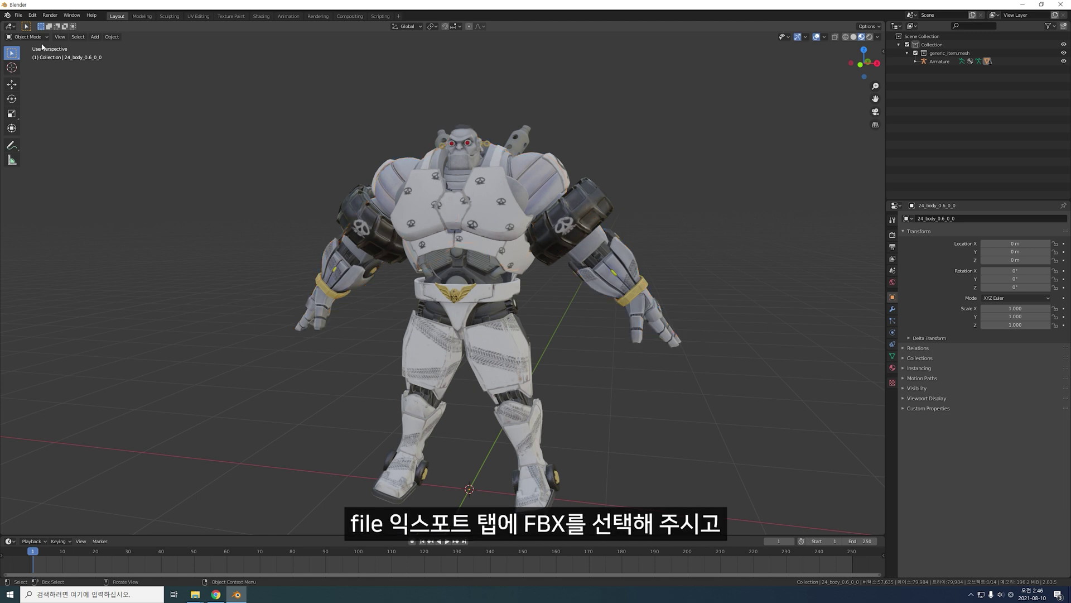
Export the robot as abigail.fbx into sfv_abigail with Add Leaf Bones unchecked.
click(18, 15)
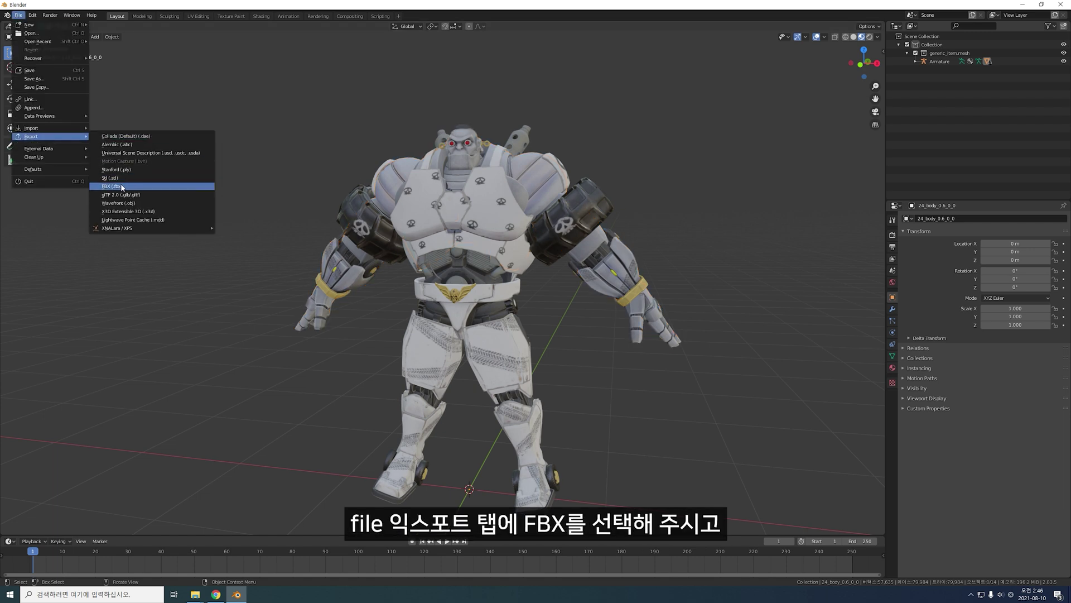
click(122, 187)
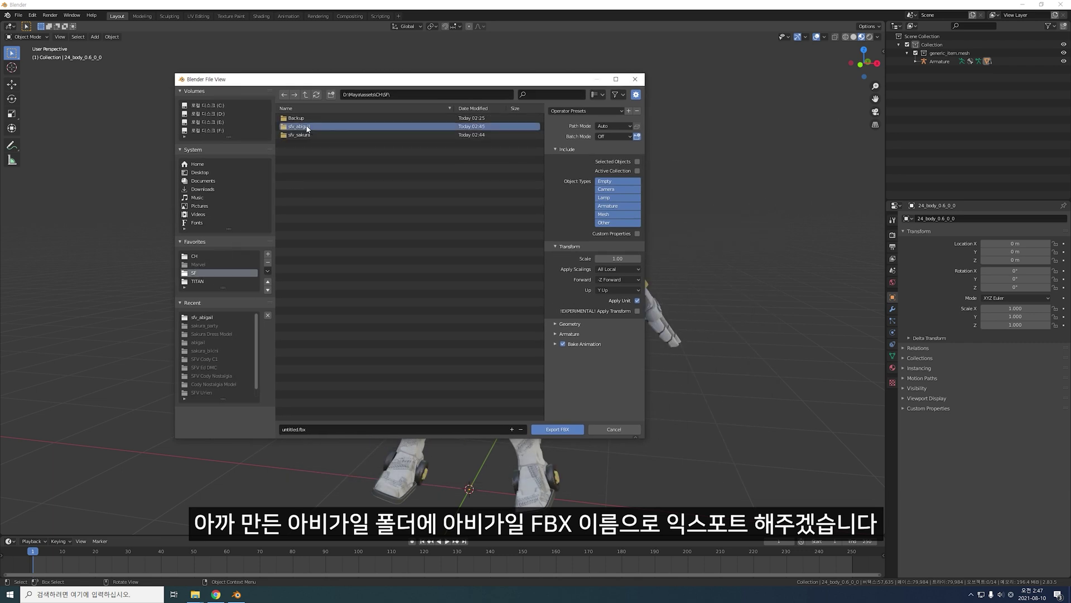
click(202, 317)
double_click(292, 429)
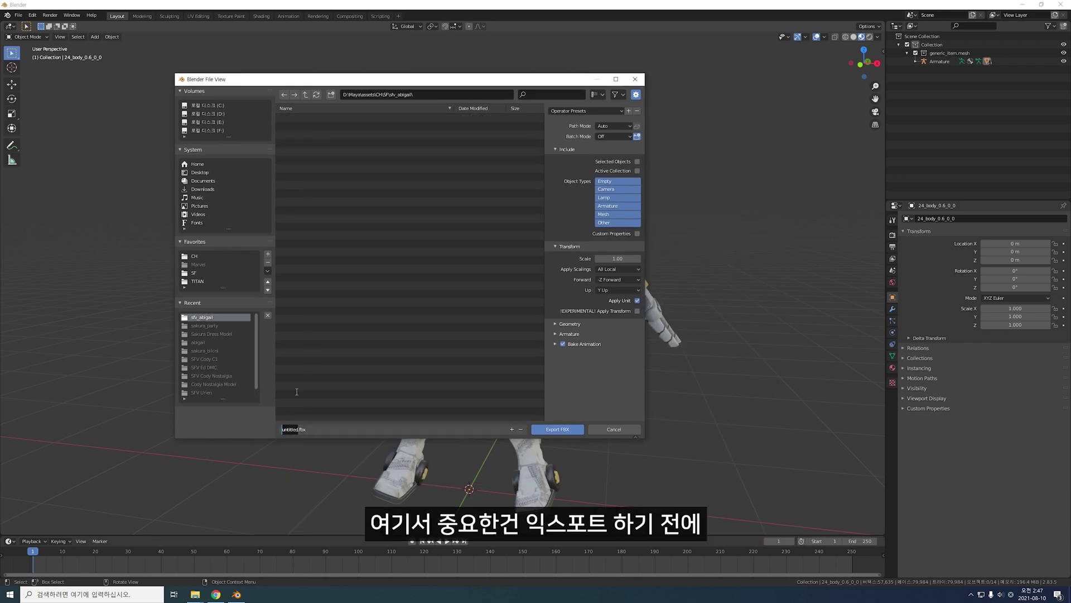
text(abigai)
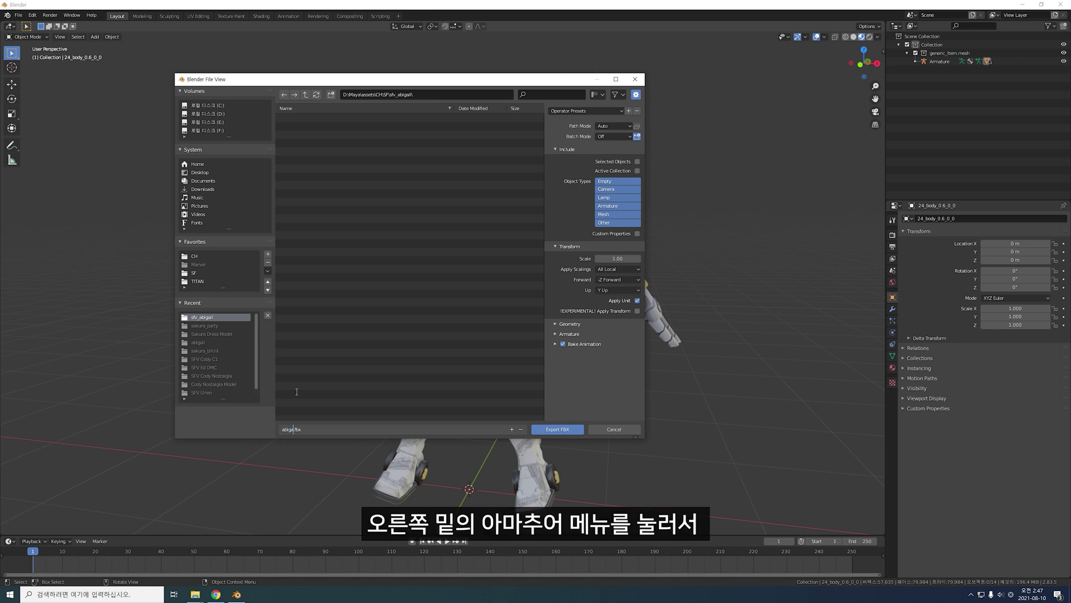
text(l)
key(Return)
click(569, 334)
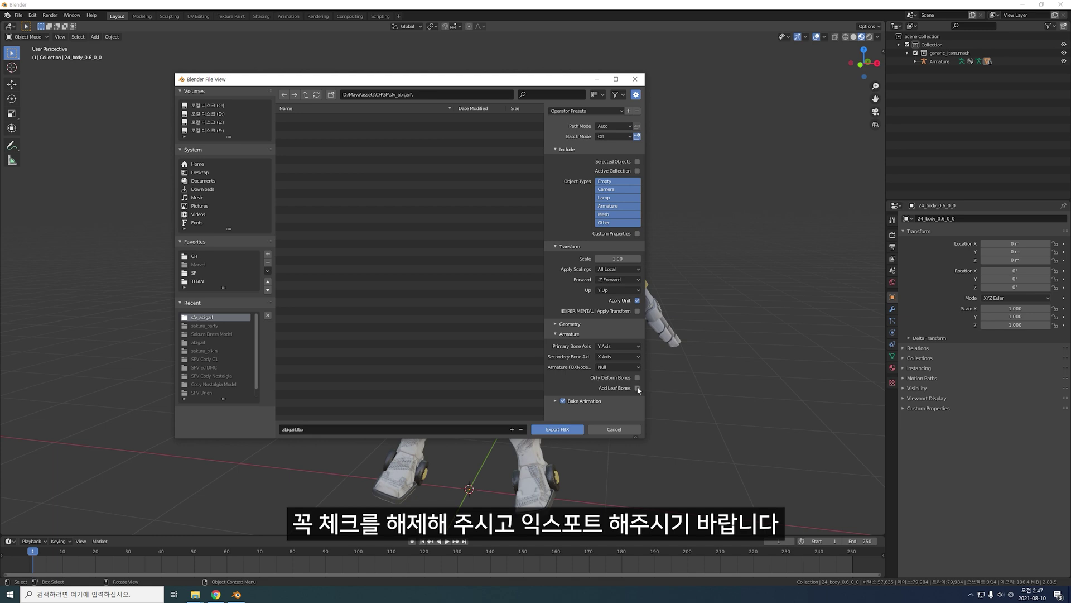
click(560, 428)
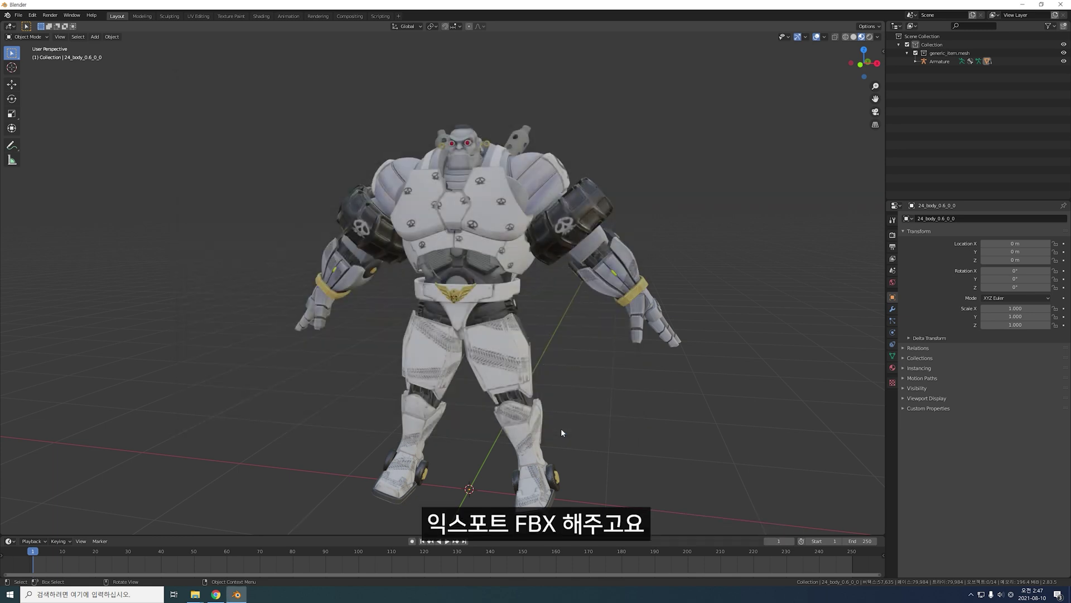
scroll(452, 251, down, 3)
Start a new General Blender file without saving, and delete the default camera, cube and light.
scroll(452, 251, up, 1)
scroll(452, 251, up, 1)
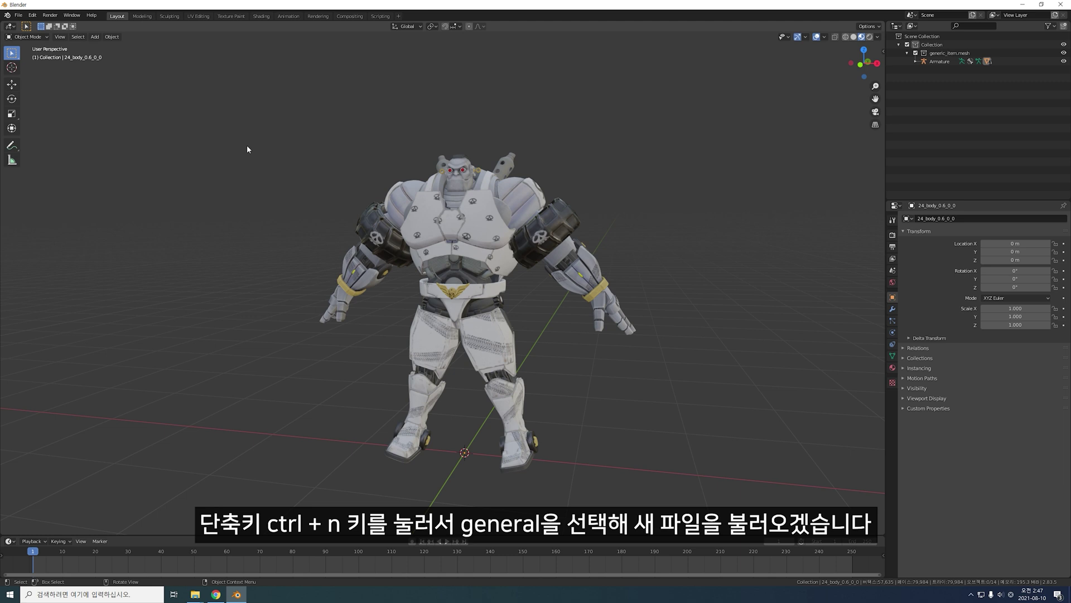
key(ctrl+n)
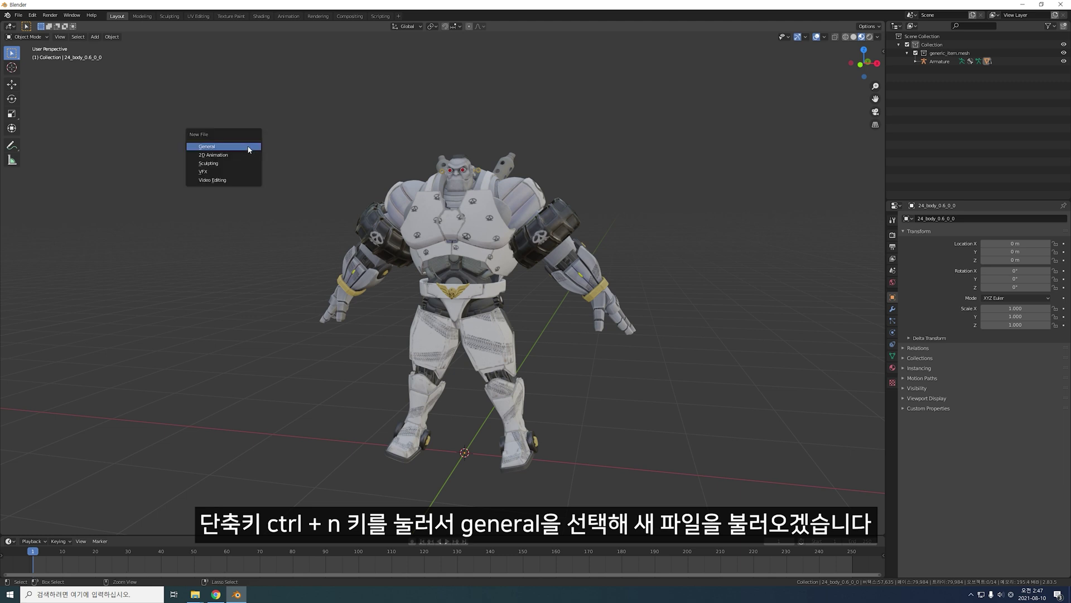
click(253, 149)
click(552, 313)
drag(199, 177, 652, 394)
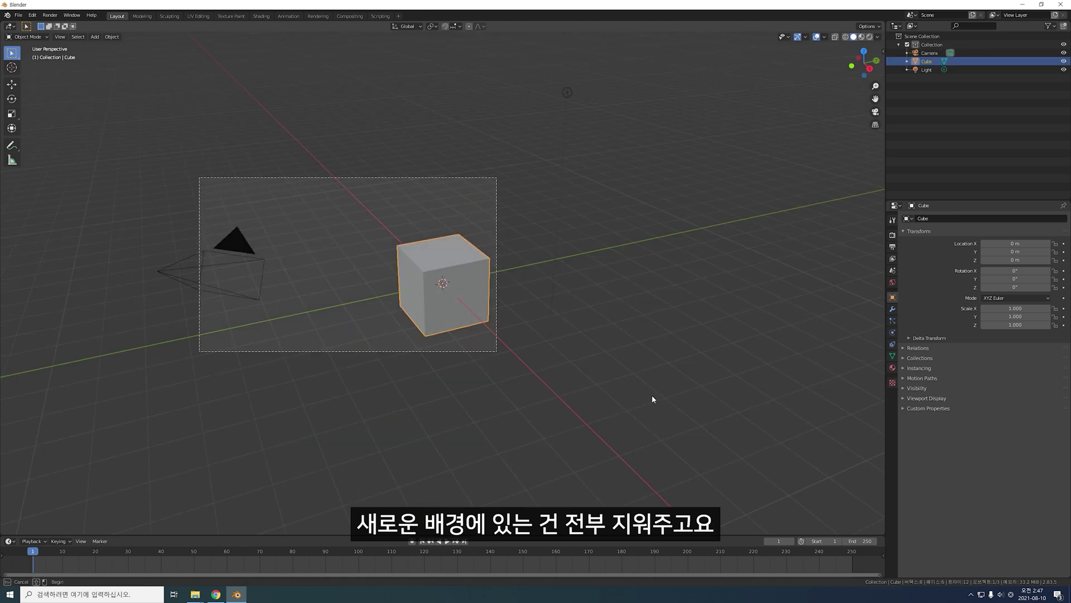
key(Delete)
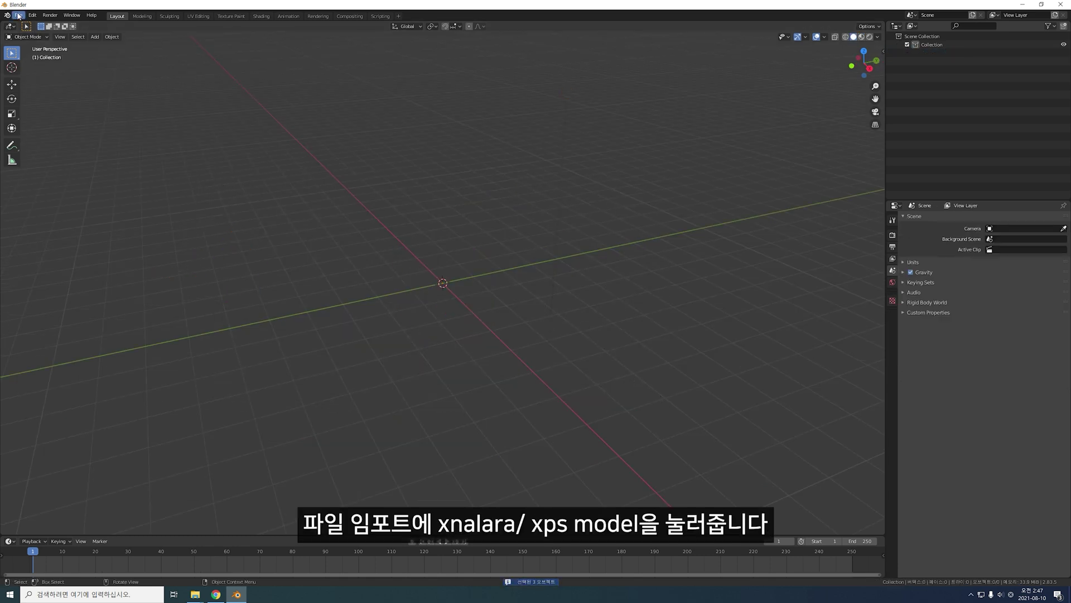
Import the Sakura XNALara/XPS model from the sfv_sakura folder.
click(18, 15)
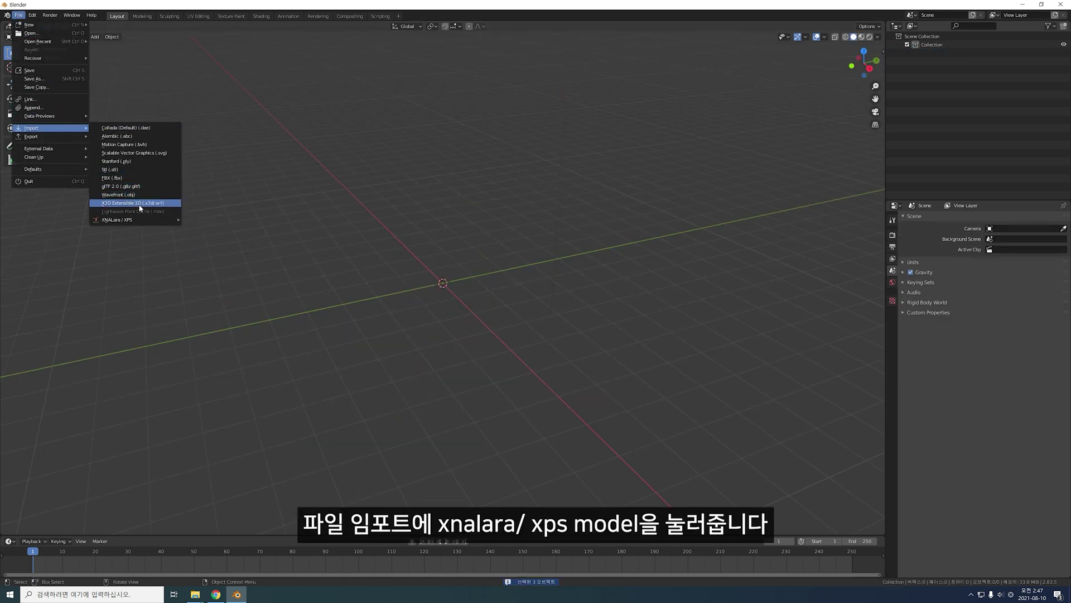
click(212, 220)
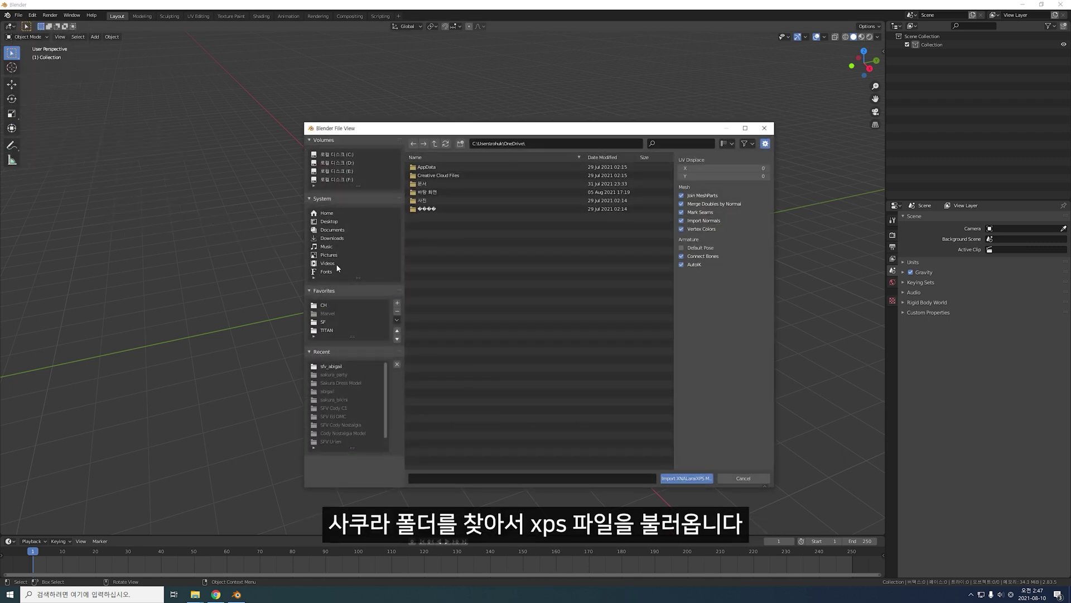
click(323, 321)
double_click(432, 182)
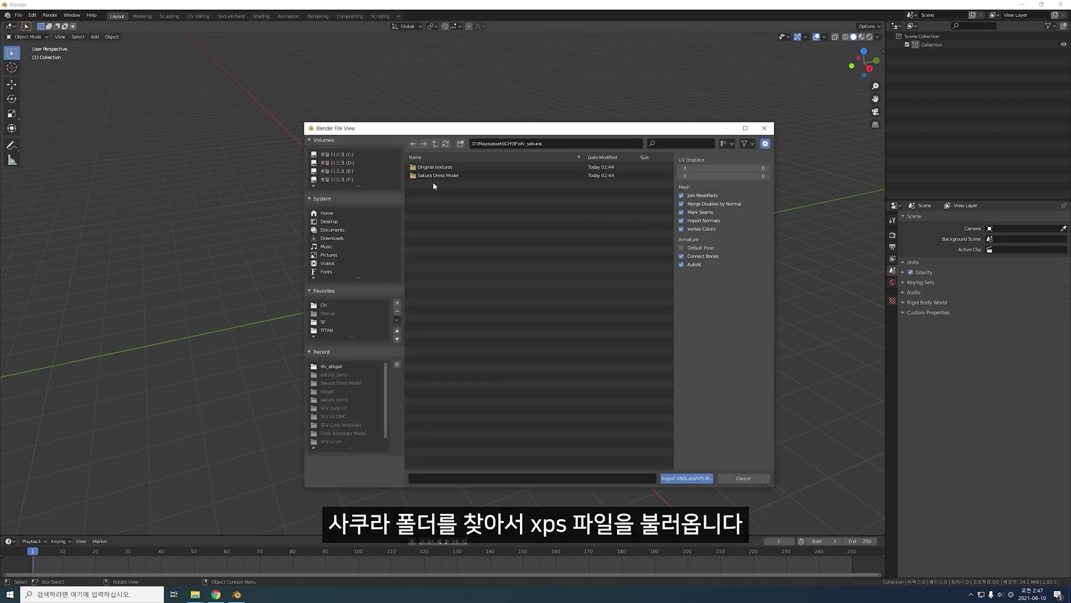
click(425, 167)
click(686, 478)
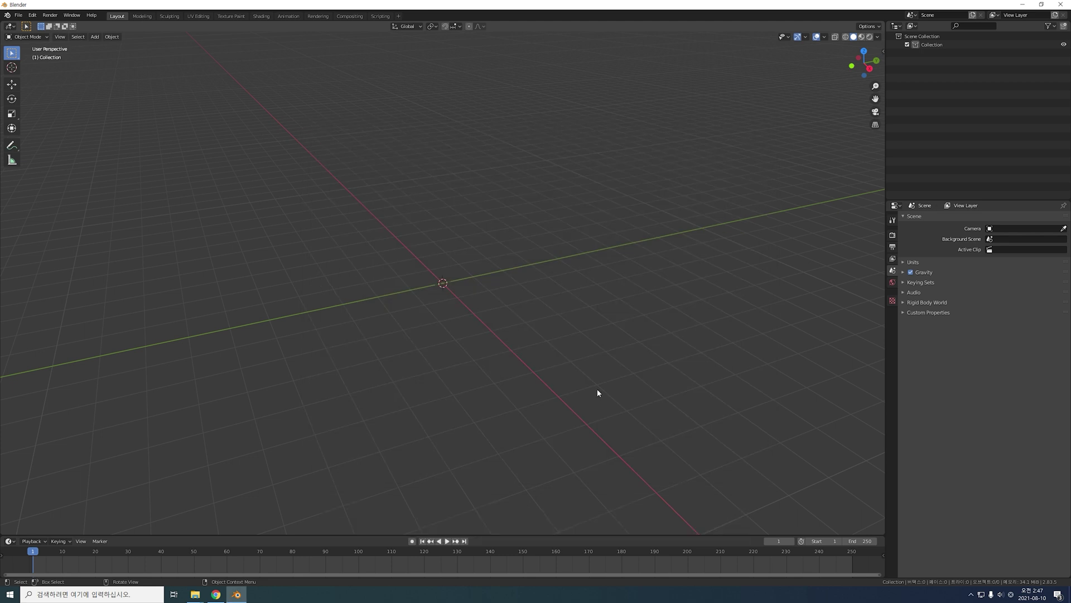
Orbit to a front view, hide the bone overlay and switch to Material Preview shading.
scroll(491, 235, up, 5)
mouse_move(464, 219)
middle_down()
mouse_move(477, 251)
mouse_move(504, 250)
middle_up()
key(alt+a)
click(806, 37)
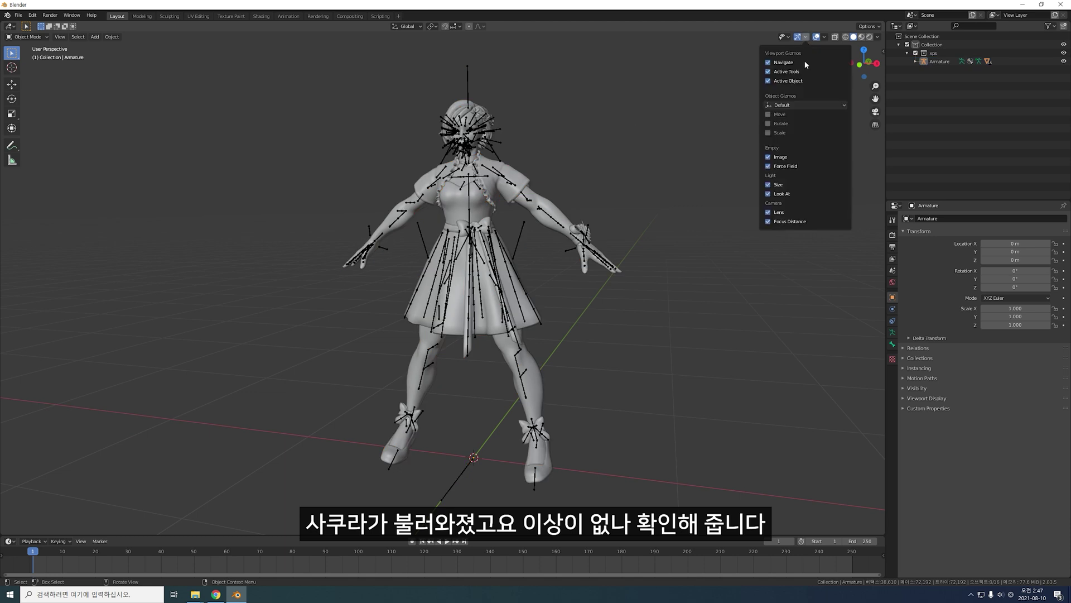
click(824, 36)
click(820, 129)
click(862, 37)
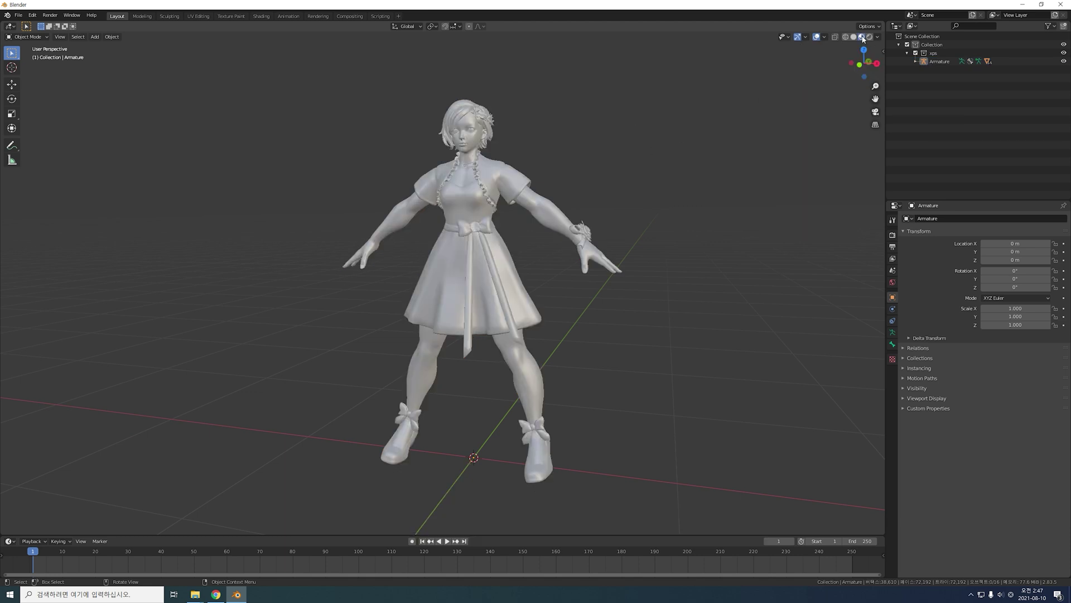
Select the skin mesh and the necklace mesh with hair flowers to inspect their pink materials.
scroll(592, 136, up, 1)
scroll(558, 145, up, 1)
click(533, 156)
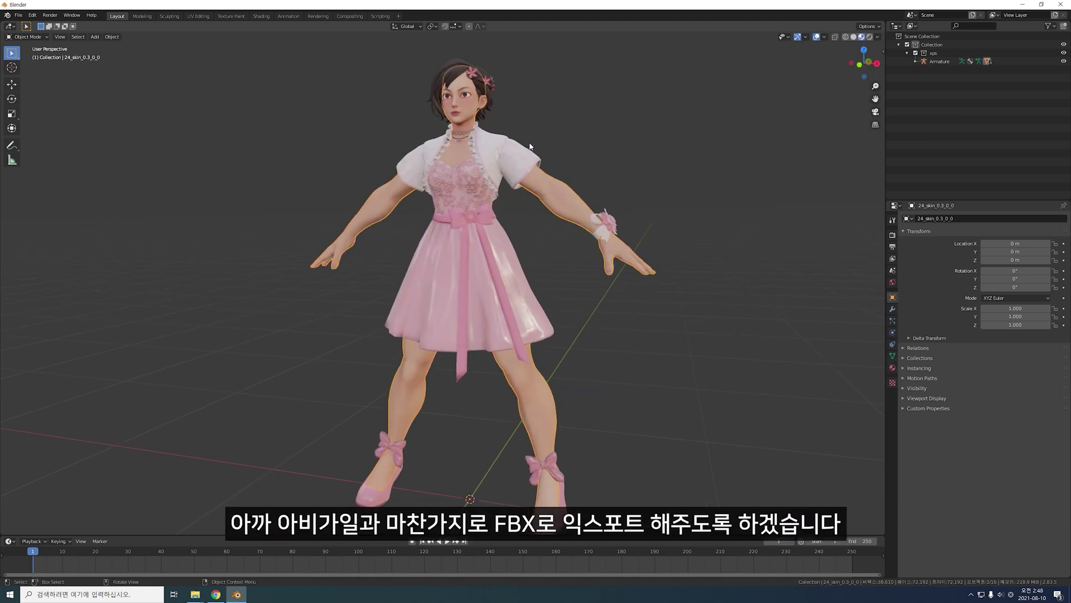
scroll(533, 156, up, 3)
shift+scroll(549, 162, up, 2)
shift+scroll(524, 116, up, 3)
click(534, 130)
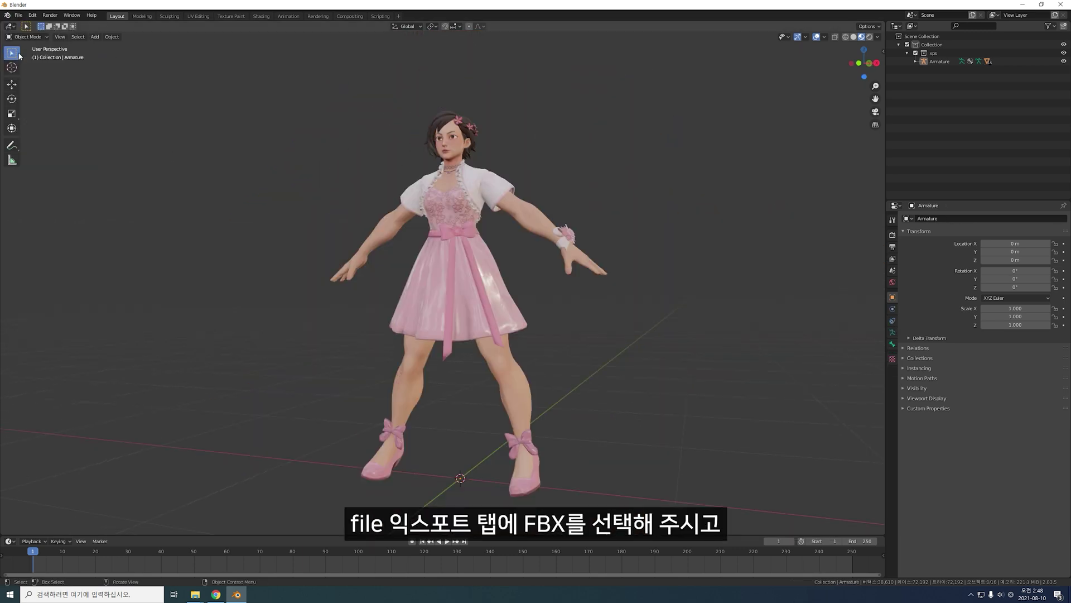
click(19, 15)
mouse_move(34, 135)
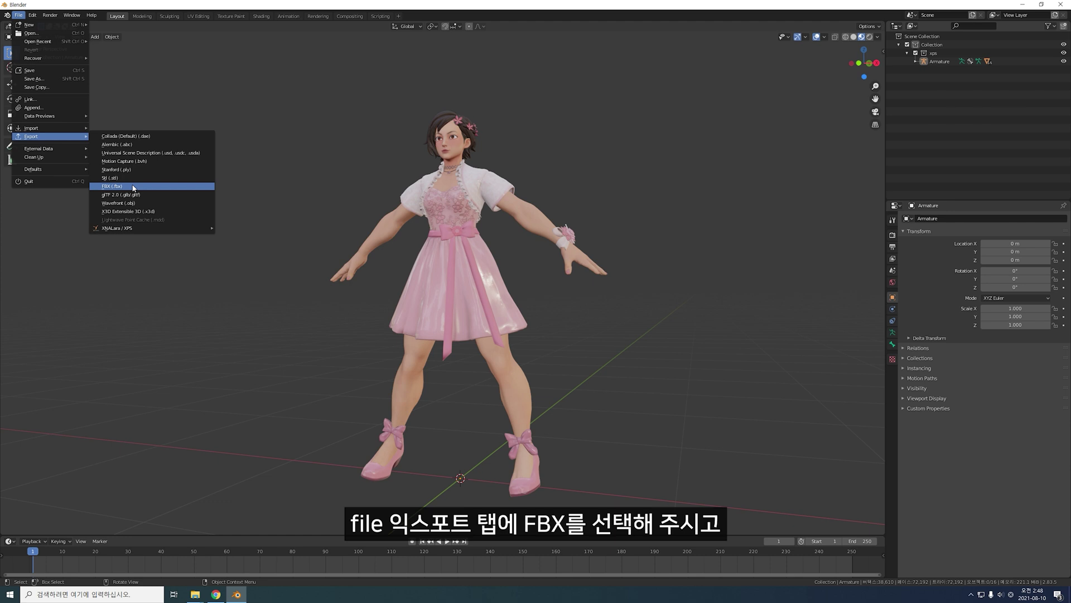
Export the scene as sakura.fbx into sfv_sakura with Add Leaf Bones turned off.
click(134, 188)
click(323, 322)
double_click(432, 175)
click(421, 478)
text(saku)
key(Return)
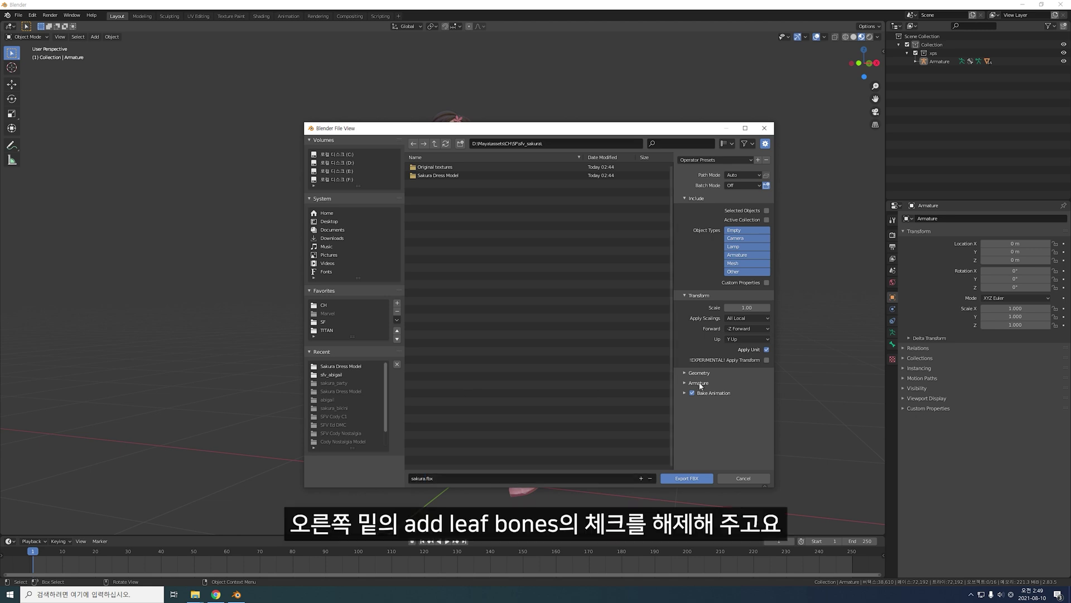
click(701, 382)
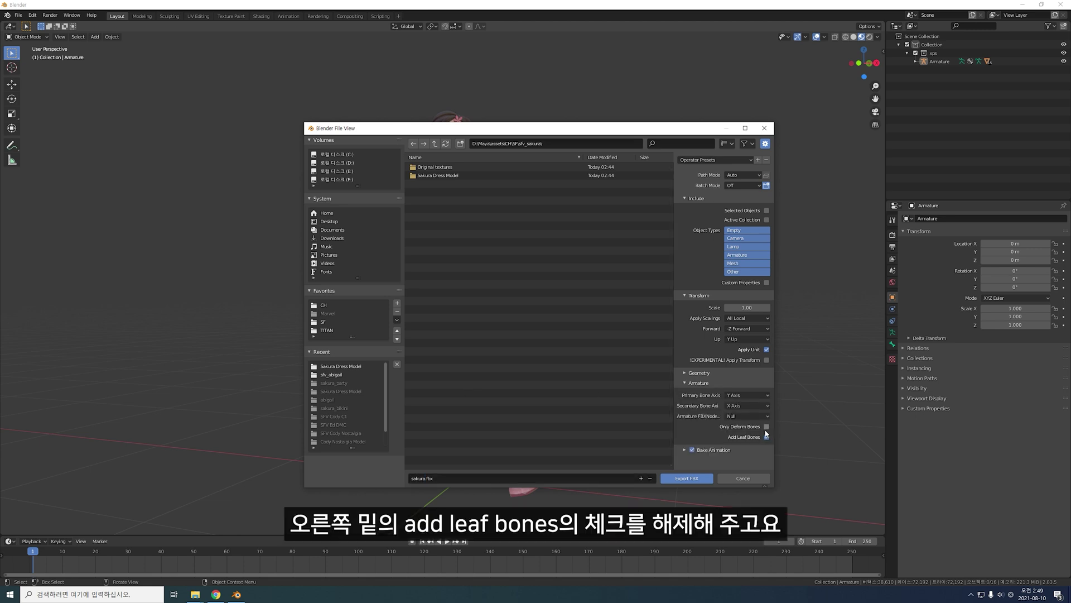
click(767, 437)
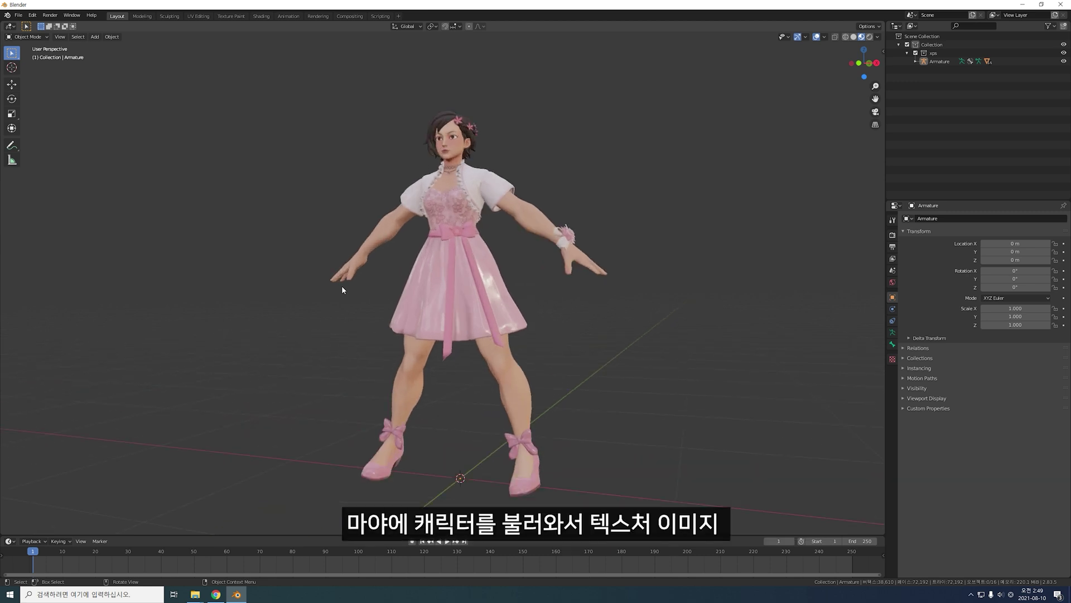
Close the Blender window and confirm quitting.
scroll(341, 286, down, 1)
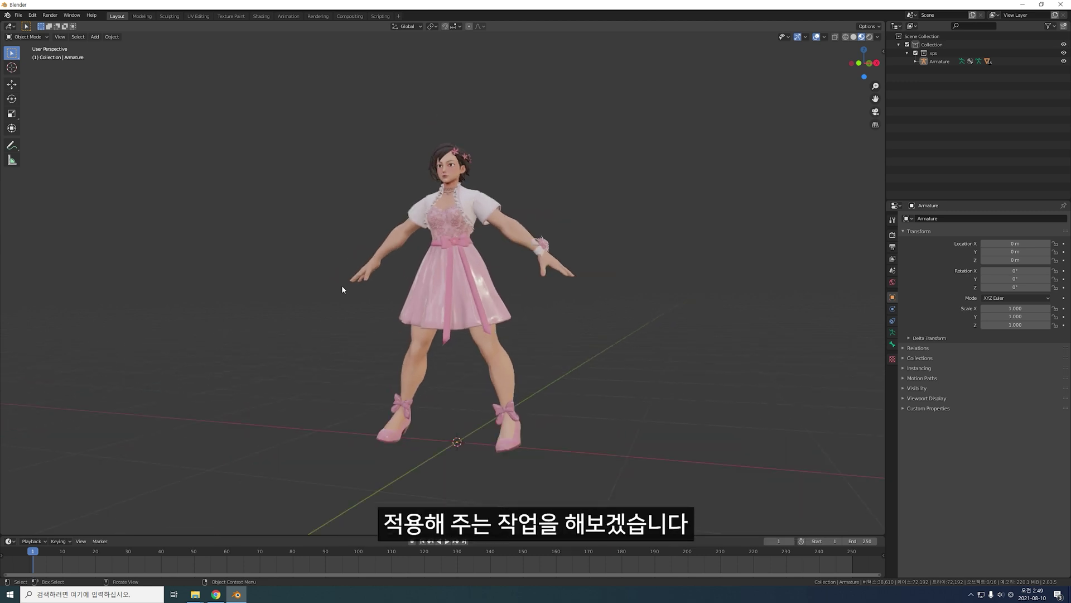
scroll(341, 285, down, 1)
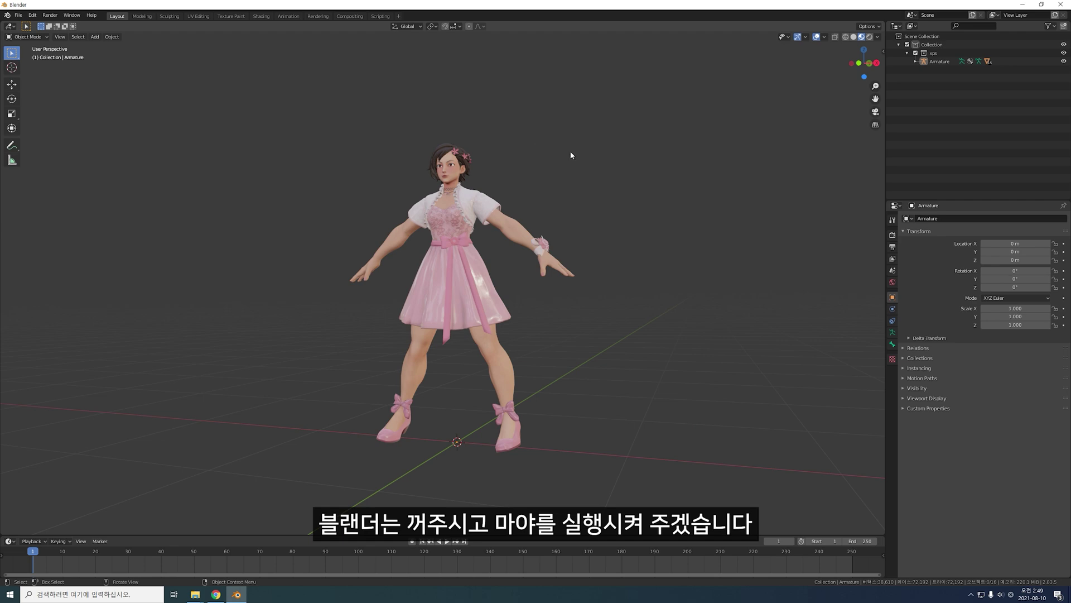
click(1060, 5)
click(553, 311)
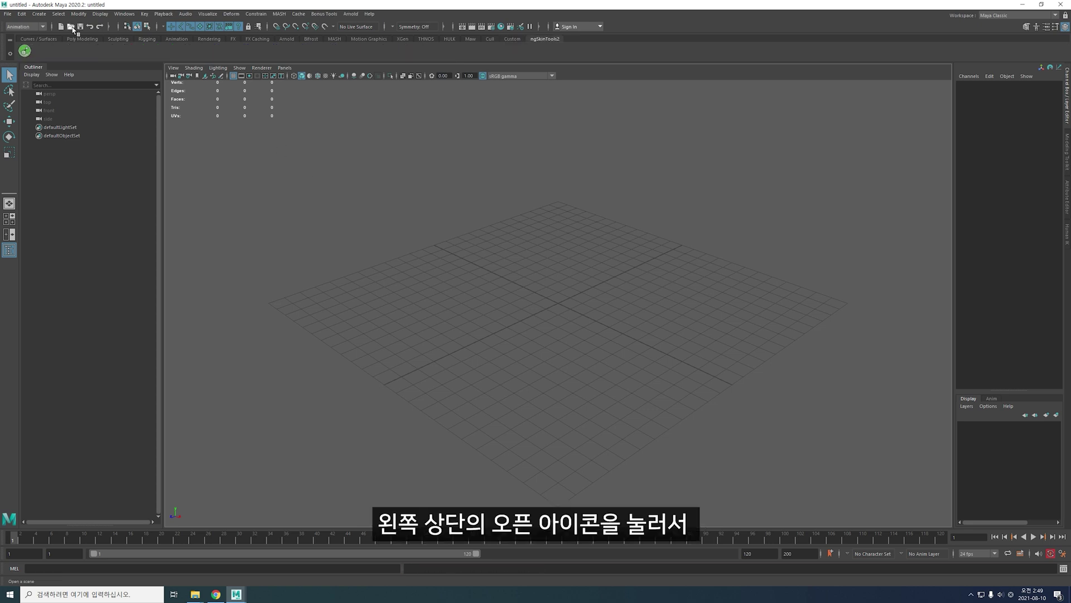
Open abigail.fbx from the sfv_abigail folder.
click(71, 27)
double_click(329, 165)
click(328, 164)
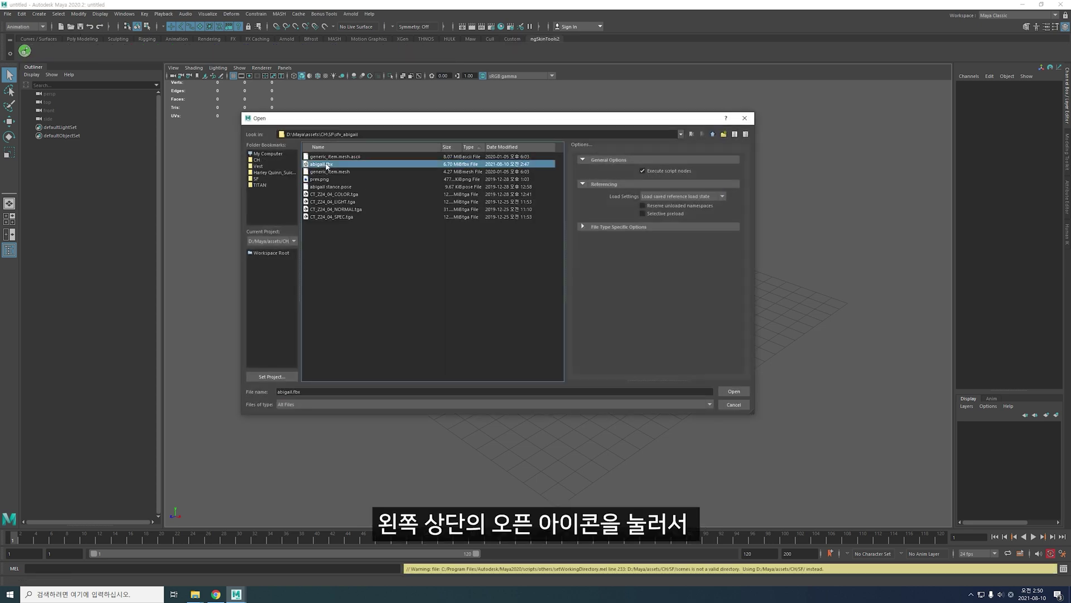
click(733, 392)
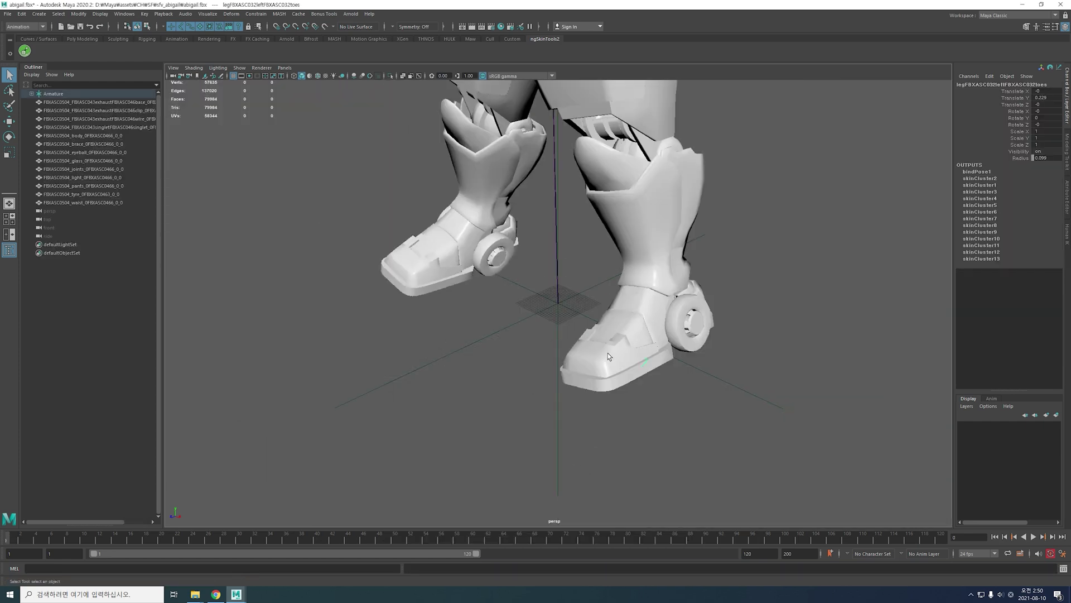
Select the pants and body meshes, tumbling around the robot to inspect them.
click(608, 355)
alt+drag(608, 355, 535, 326)
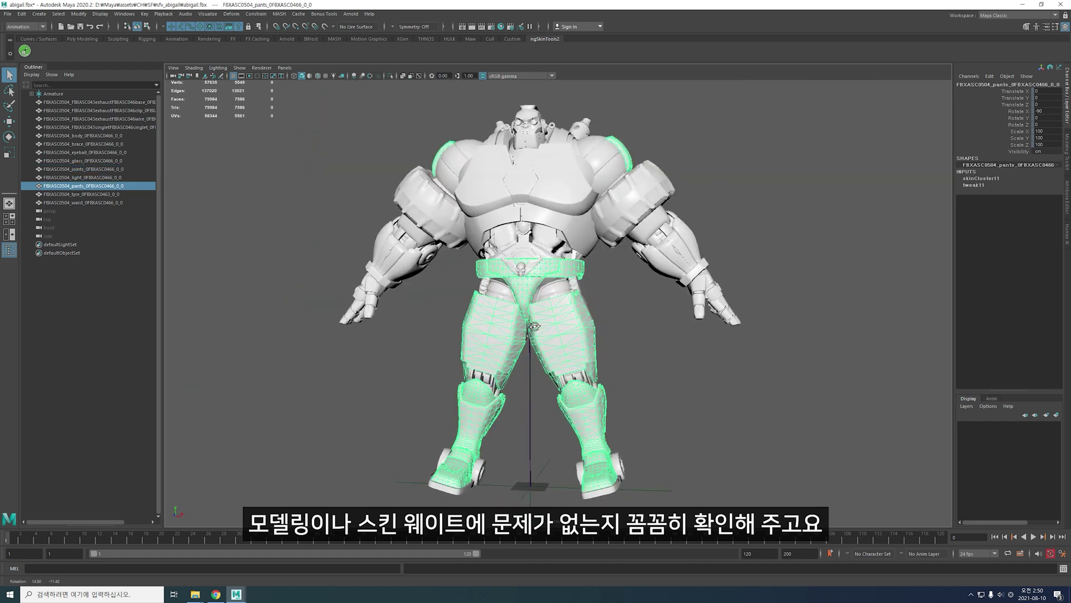
click(521, 235)
alt+middle_drag(536, 279, 563, 294)
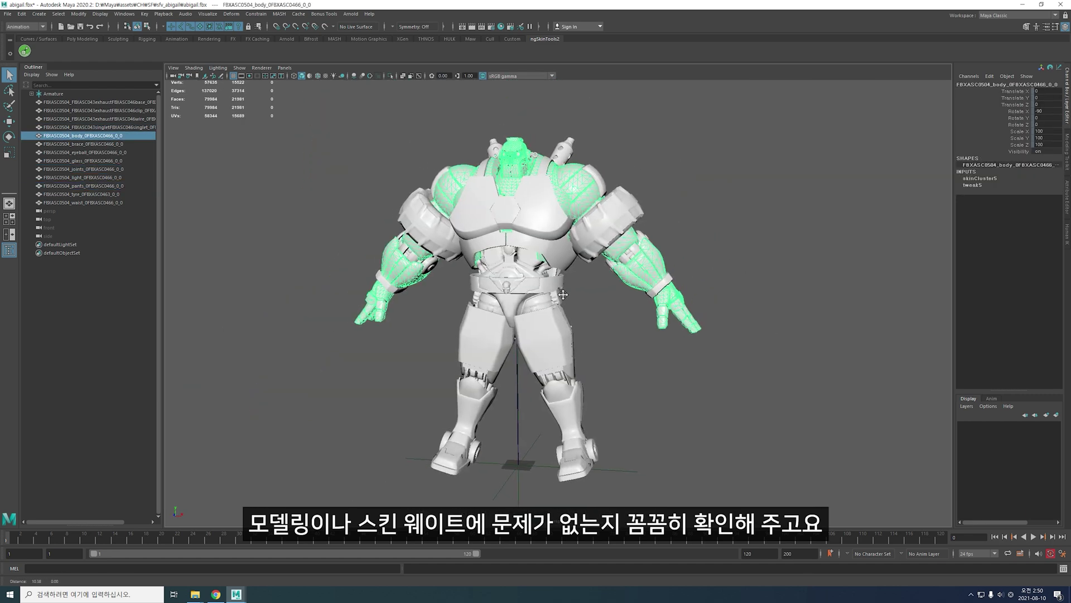
click(602, 319)
alt+drag(603, 319, 508, 336)
Bend the right knee joint to test its skinning, then undo the rotation.
key(4)
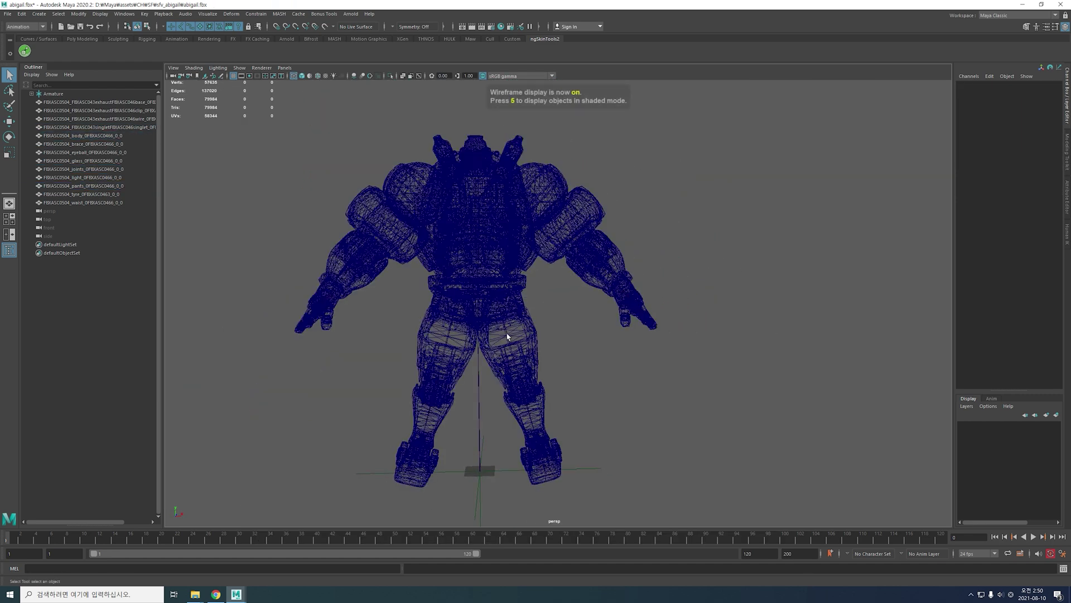
click(507, 336)
key(5)
key(4)
key(5)
click(428, 416)
key(e)
mouse_move(428, 416)
mouse_down()
mouse_move(447, 390)
mouse_move(359, 394)
mouse_up()
mouse_move(642, 357)
mouse_down()
mouse_move(672, 375)
mouse_move(547, 335)
mouse_move(601, 351)
mouse_up()
key(ctrl+z)
key(ctrl+z)
Inspect the upper spine joint and chest singlet mesh, toggling wireframe and shaded display.
key(q)
key(4)
scroll(576, 294, up, 3)
click(575, 294)
scroll(558, 290, down, 3)
scroll(541, 307, down, 2)
click(398, 227)
key(5)
scroll(467, 215, up, 3)
mouse_move(466, 215)
alt+mouse_down()
mouse_move(604, 213)
mouse_move(624, 168)
mouse_move(453, 293)
alt+mouse_up()
click(604, 213)
click(624, 169)
Rotate the jaw joint to check face skinning, undo it, and frame the whole model.
click(454, 293)
key(4)
scroll(453, 292, up, 3)
scroll(446, 342, up, 2)
scroll(446, 342, down, 2)
click(354, 387)
scroll(354, 387, up, 4)
key(e)
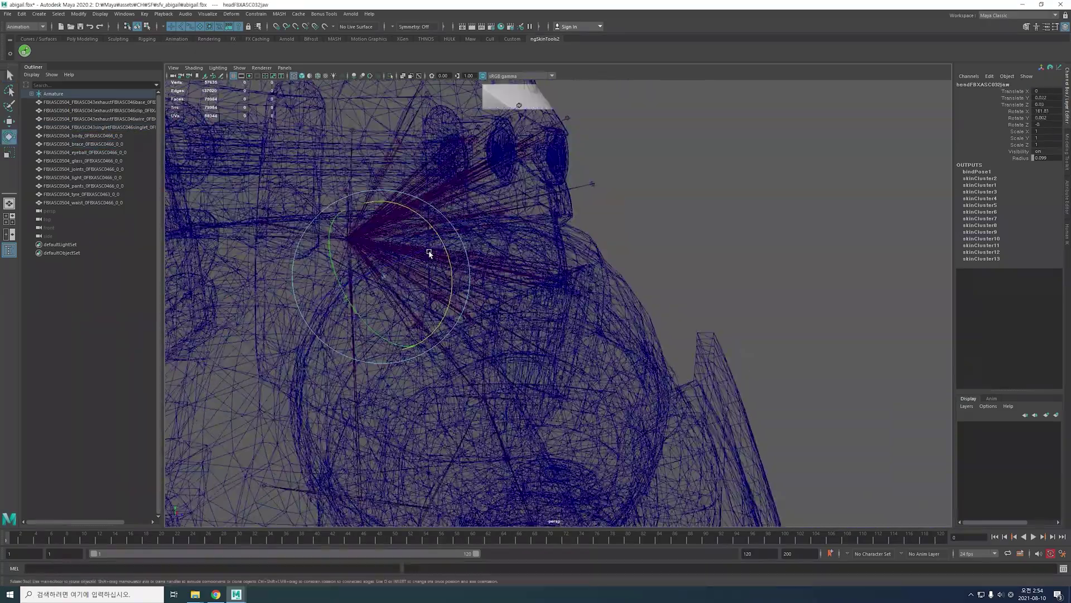
key(5)
mouse_move(429, 254)
alt+mouse_down()
mouse_move(491, 263)
mouse_move(500, 239)
alt+mouse_up()
key(ctrl+z)
key(q)
key(a)
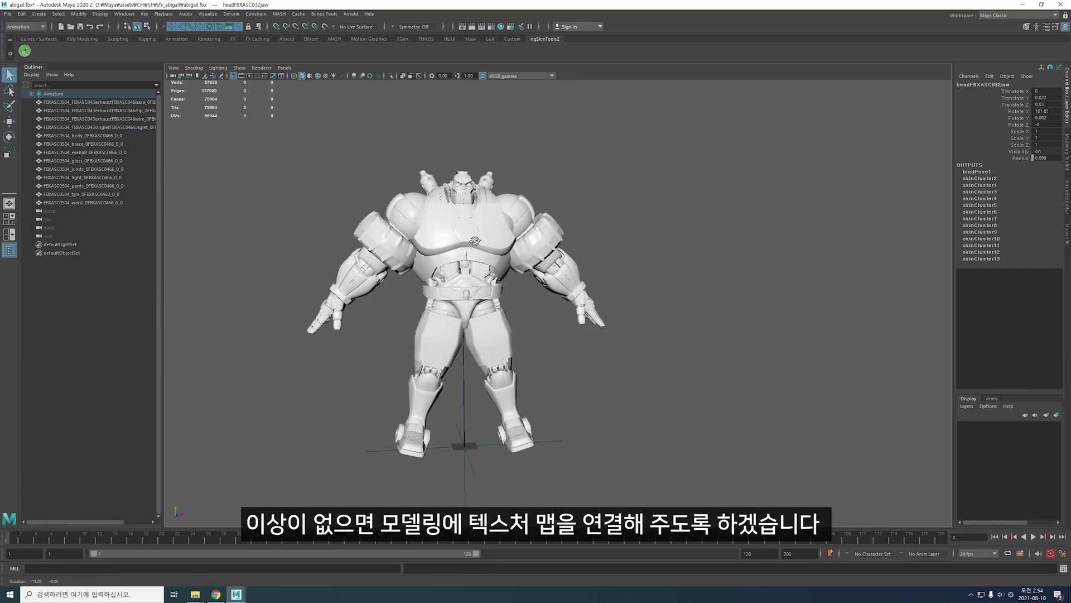
alt+drag(334, 196, 355, 176)
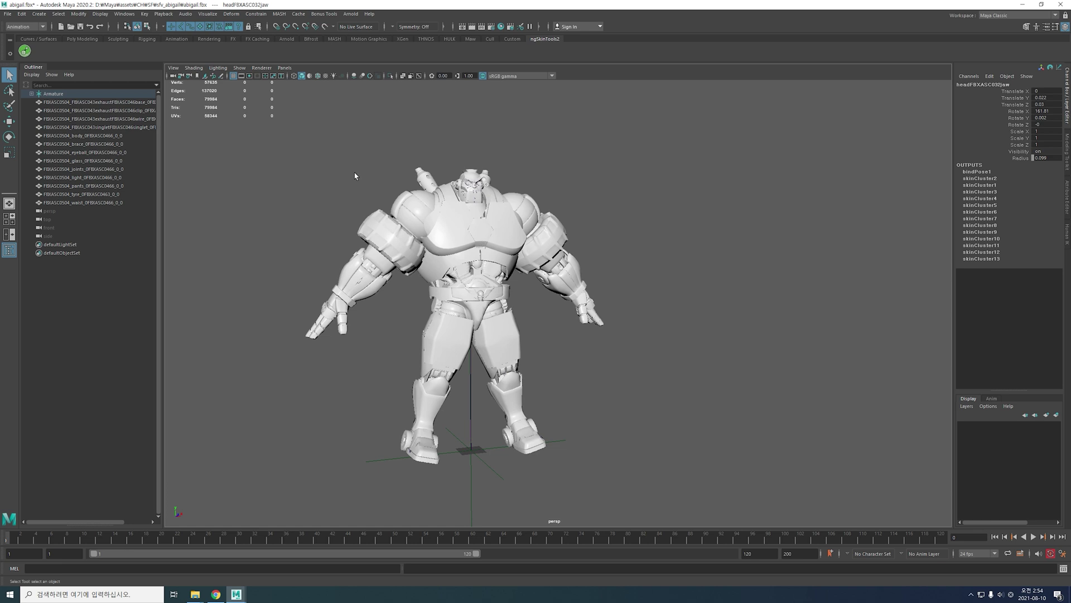
Open the Hypershade, graph the chest singlet's material network and select its phong node.
click(355, 177)
alt+drag(412, 199, 510, 144)
click(500, 26)
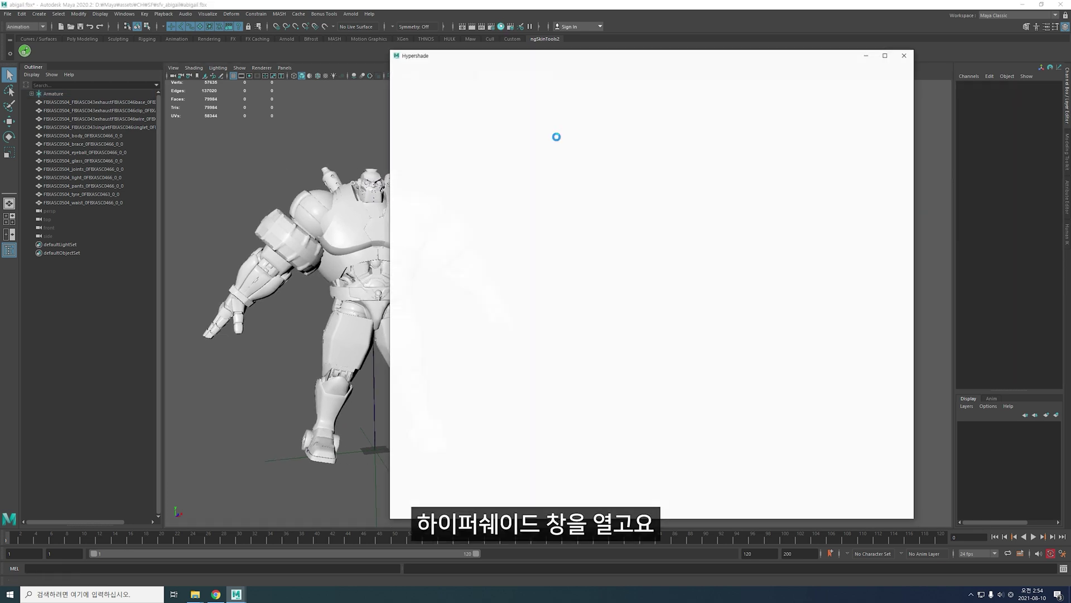
mouse_move(470, 59)
mouse_down()
mouse_move(537, 94)
mouse_move(574, 92)
mouse_up()
mouse_move(312, 235)
alt+mouse_down()
mouse_move(145, 217)
mouse_move(313, 234)
alt+mouse_up()
click(357, 240)
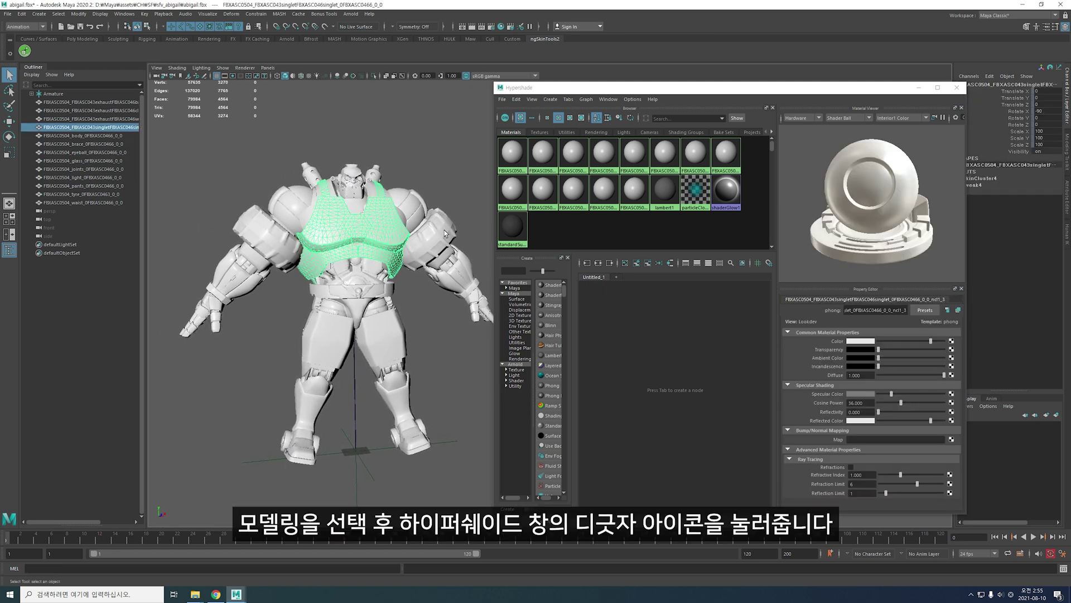
click(670, 264)
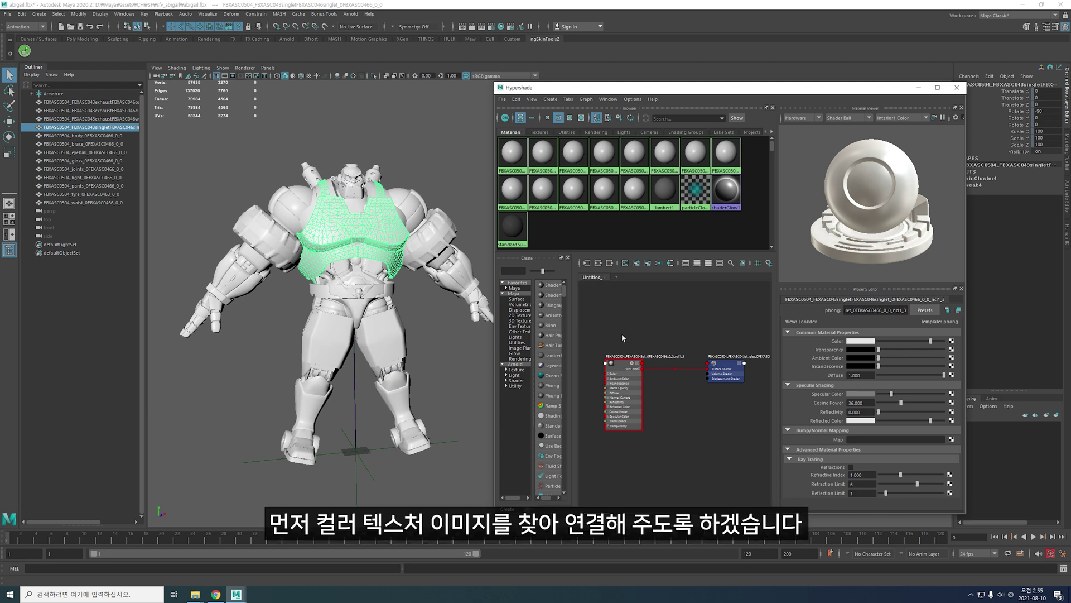
click(626, 368)
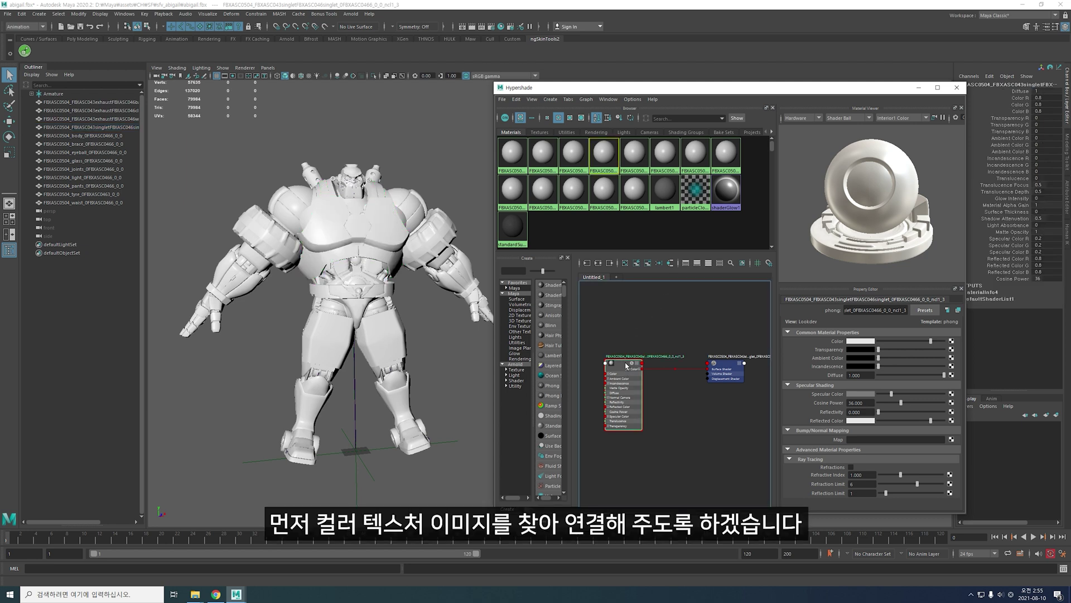
Map CT_Z24_04_COLOR.tga as a file texture on the phong Color and show textures in the viewport.
click(952, 342)
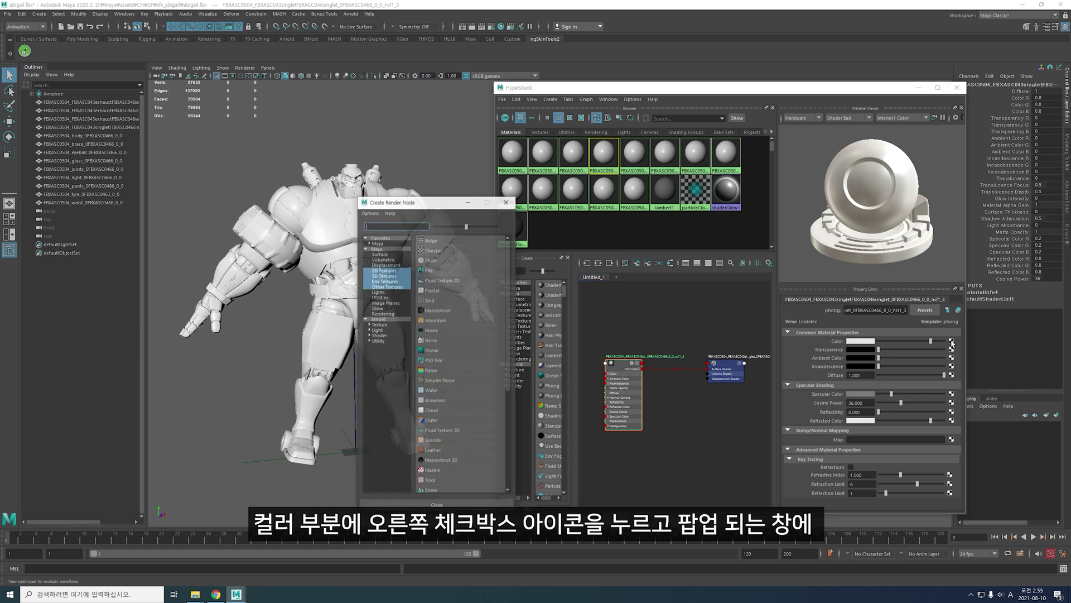
click(463, 270)
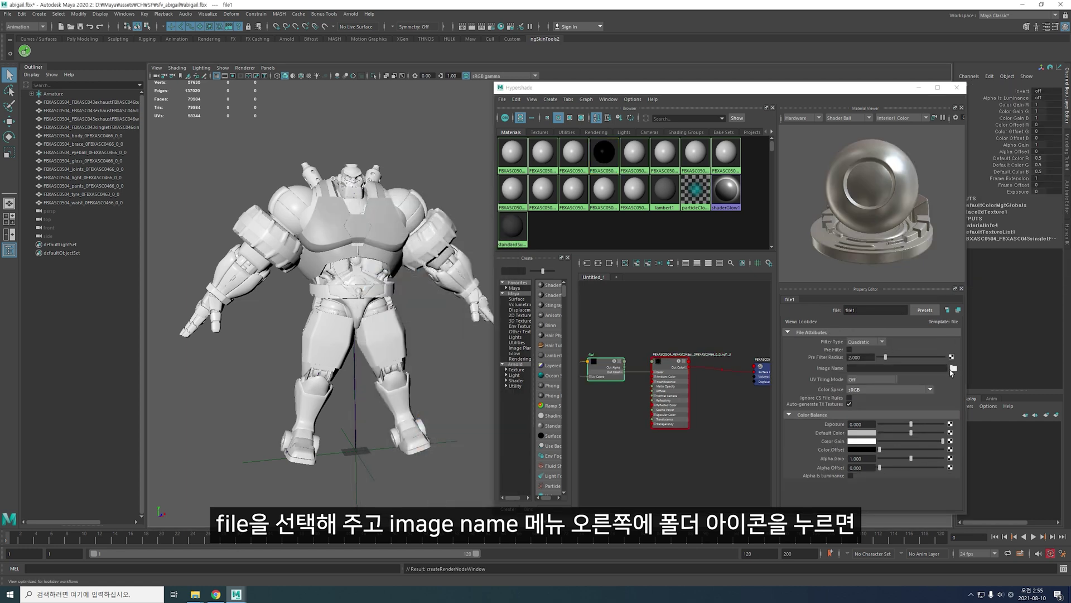
click(953, 369)
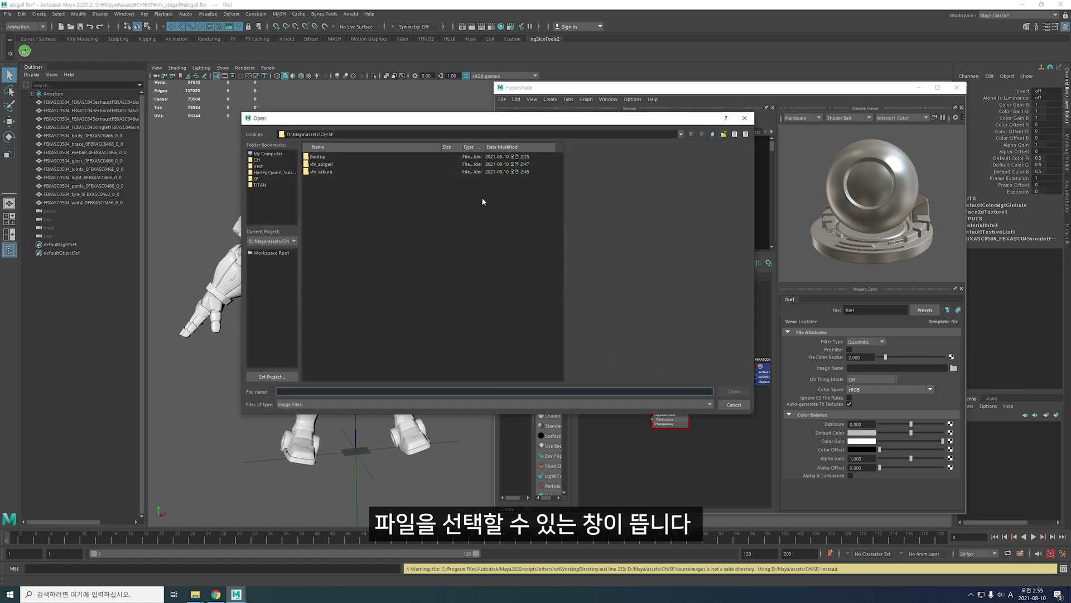
double_click(328, 166)
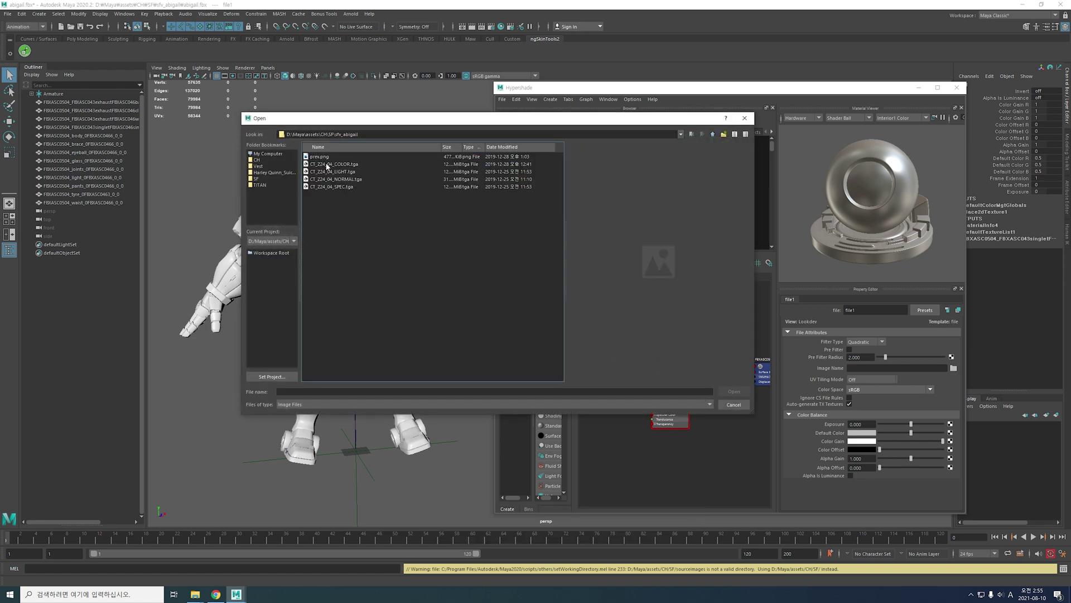
click(349, 165)
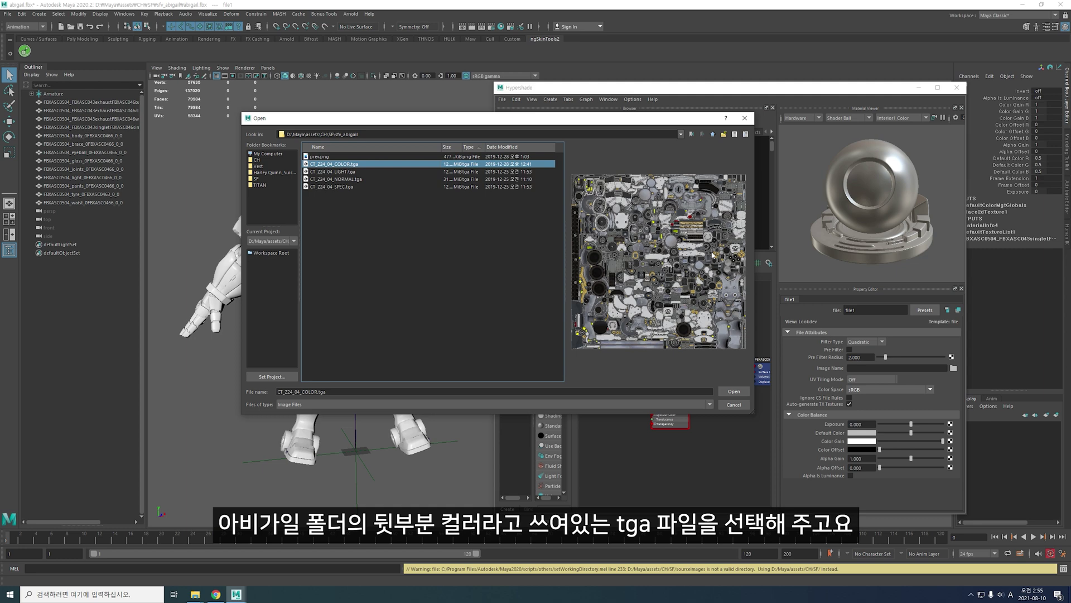
click(733, 391)
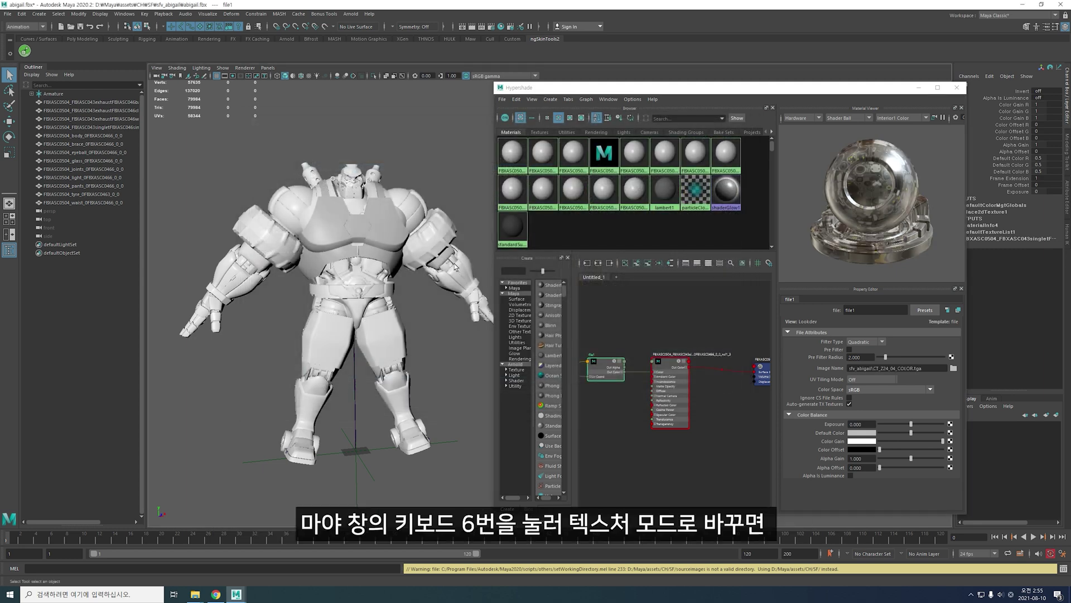
key(6)
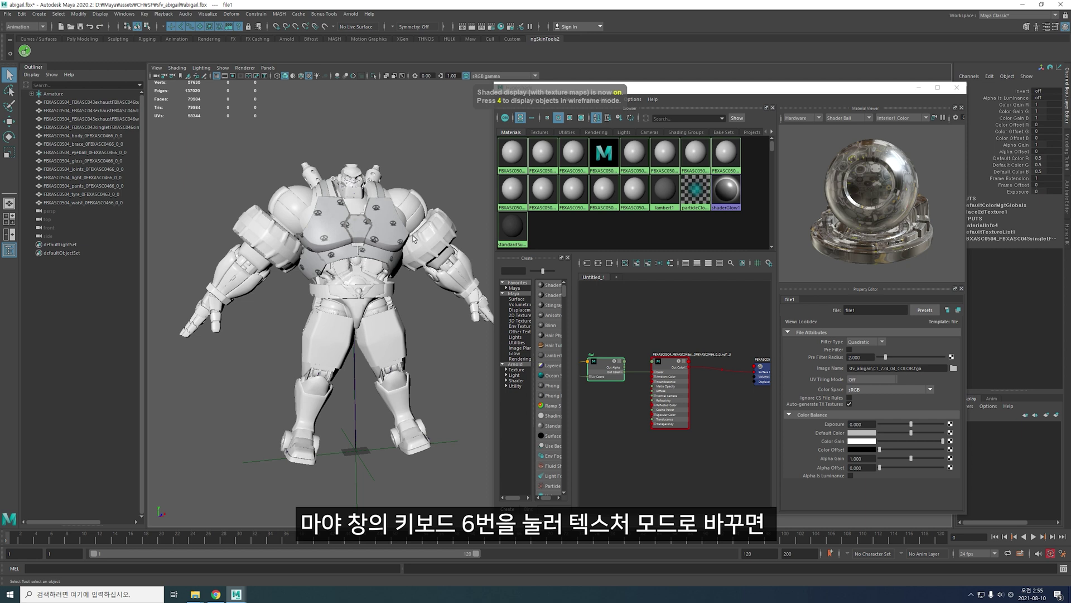
mouse_move(413, 235)
alt+mouse_down()
mouse_move(388, 255)
mouse_move(403, 256)
alt+mouse_up()
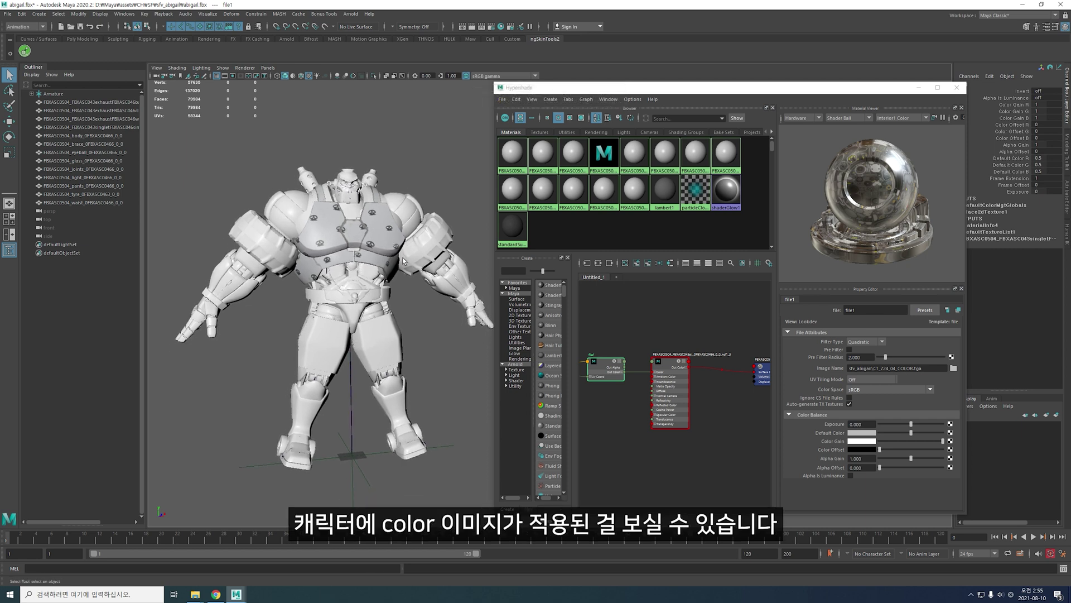
click(669, 390)
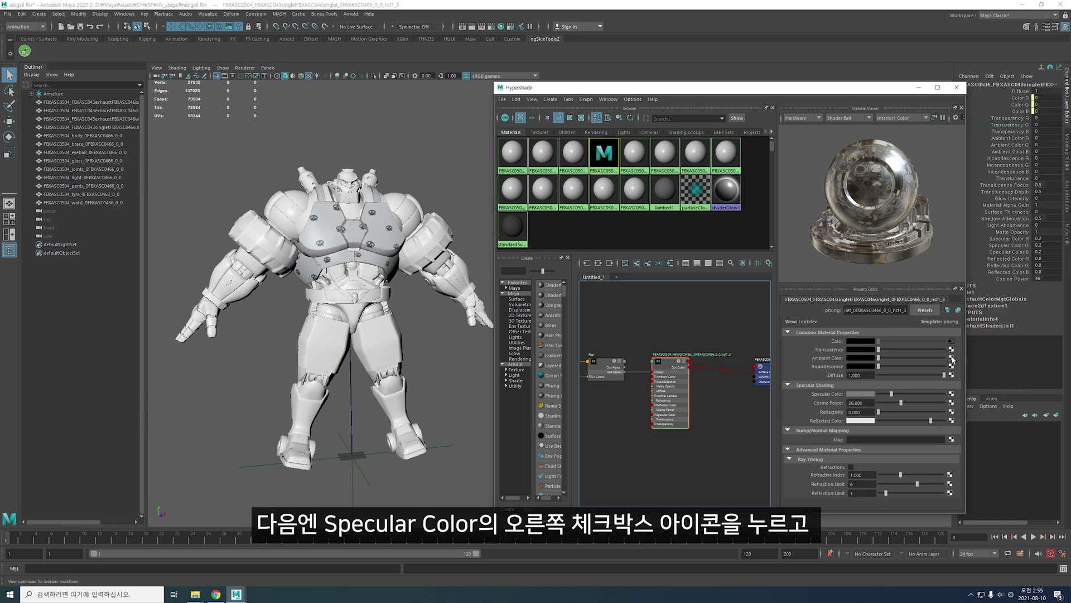
Connect a CT_Z24_04_SPEC.tga file texture to the chest material's Specular Color.
click(952, 394)
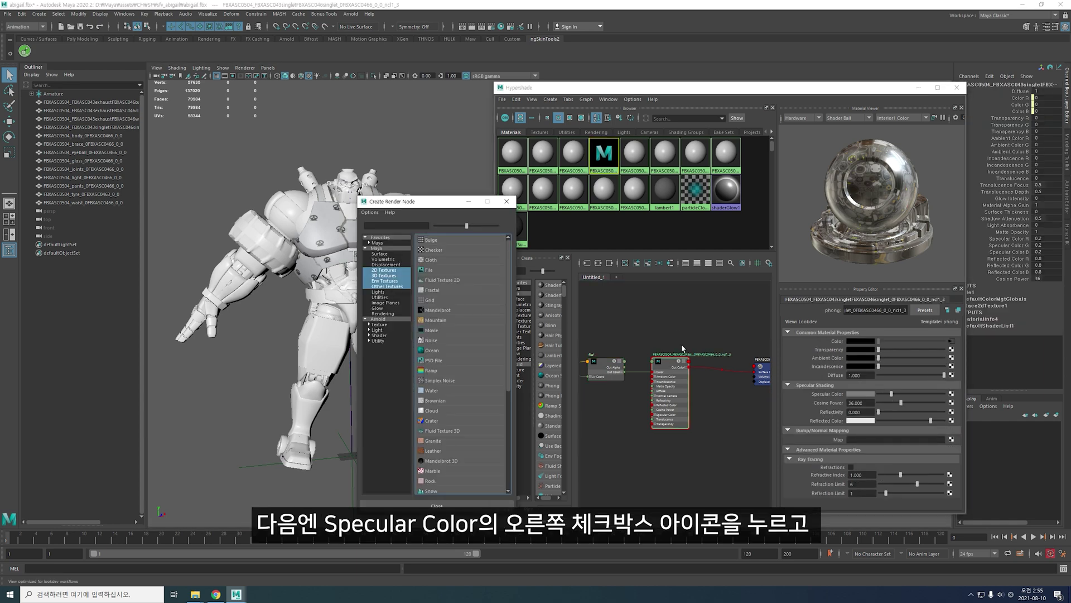
click(472, 270)
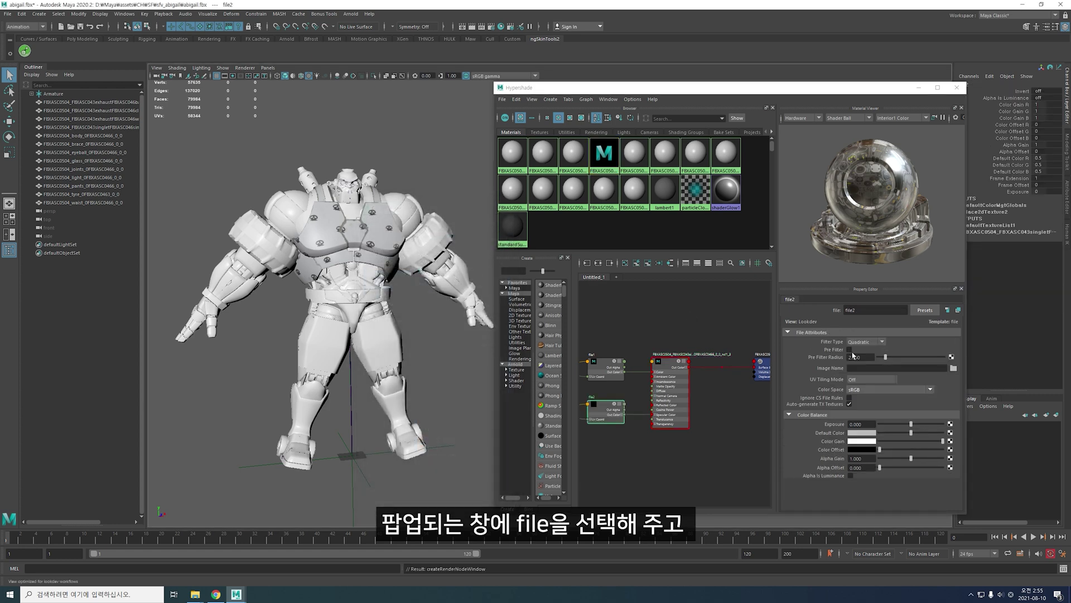
click(953, 369)
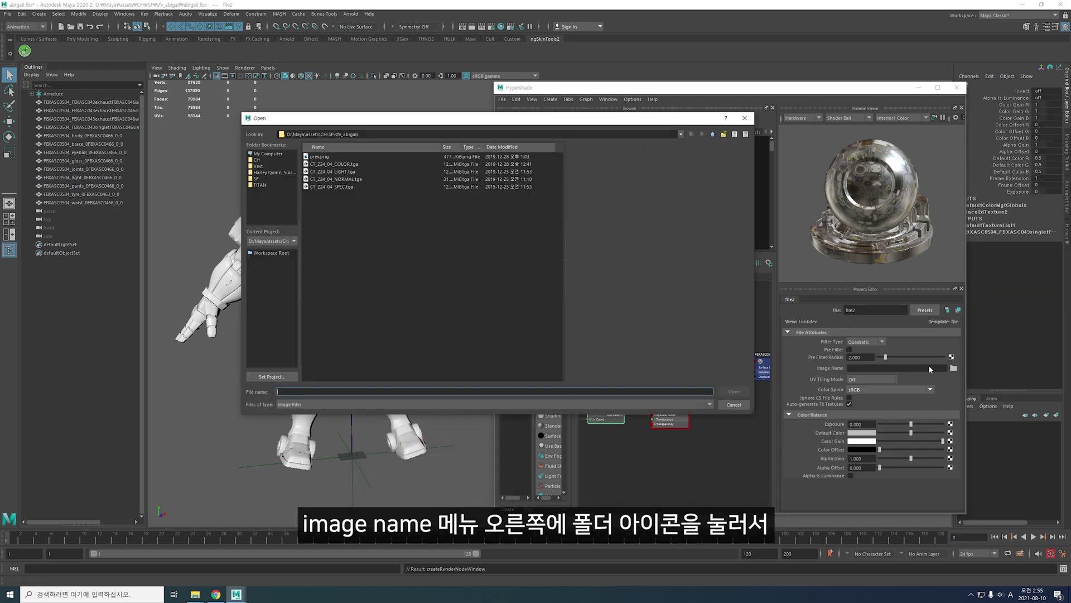
click(337, 187)
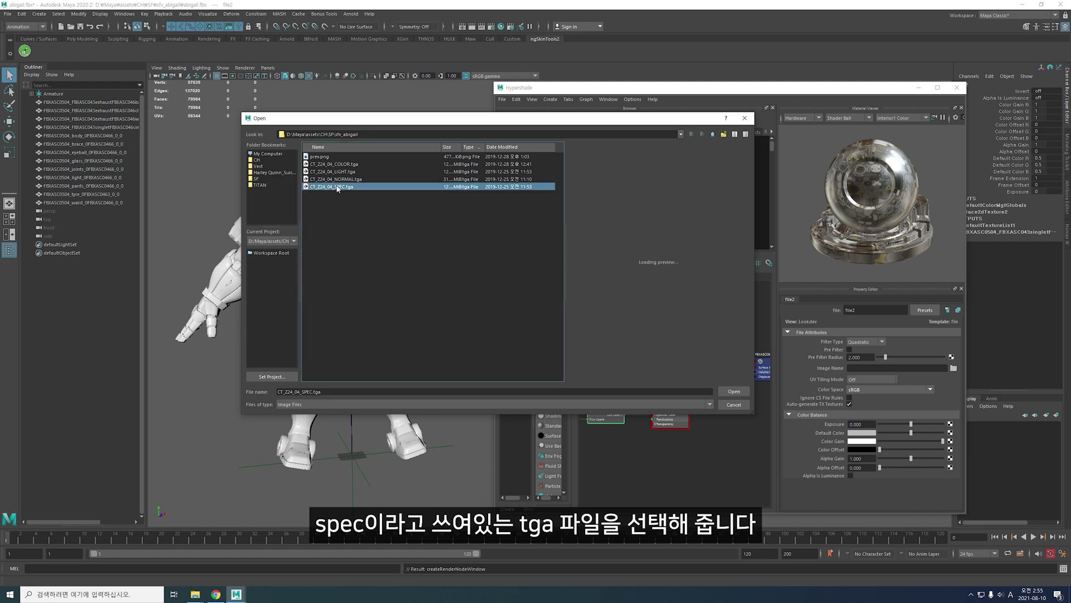
click(734, 390)
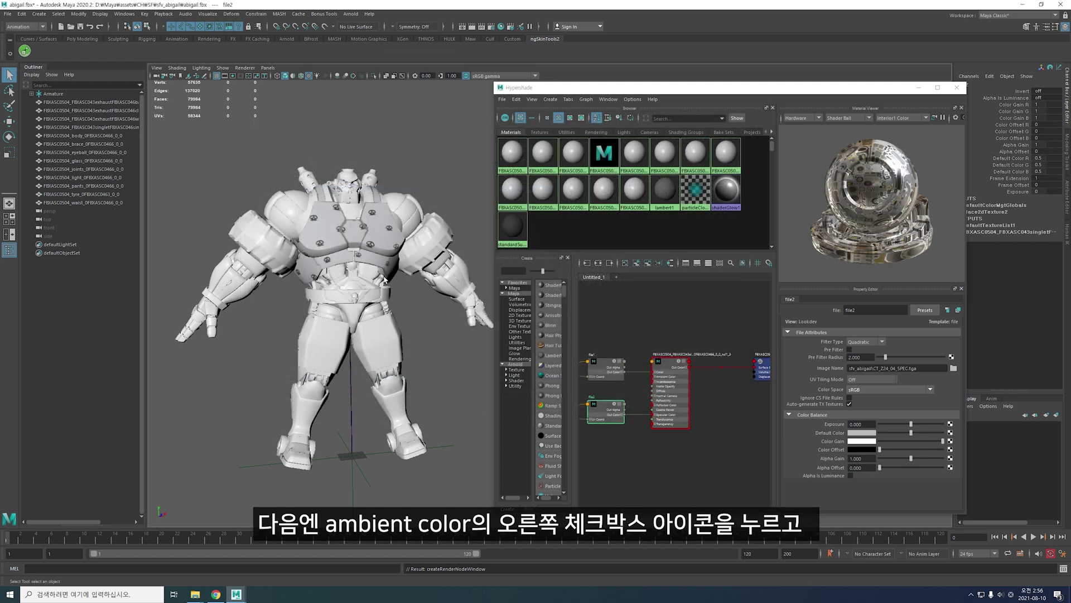
click(670, 364)
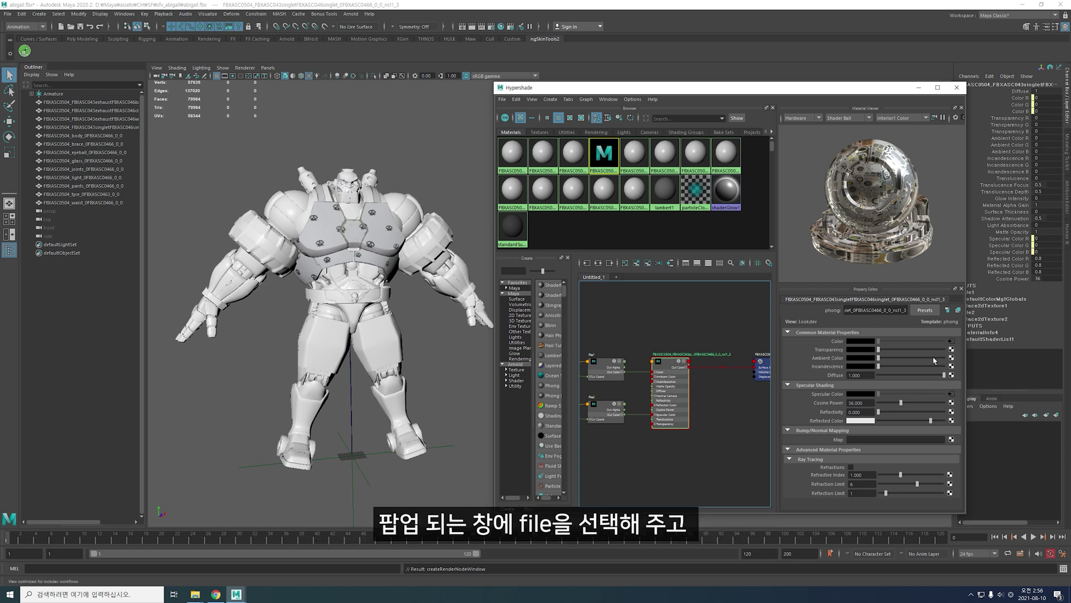
Connect a CT_Z24_04_LIGHT.tga file texture to the chest material's Ambient Color.
click(952, 358)
click(436, 272)
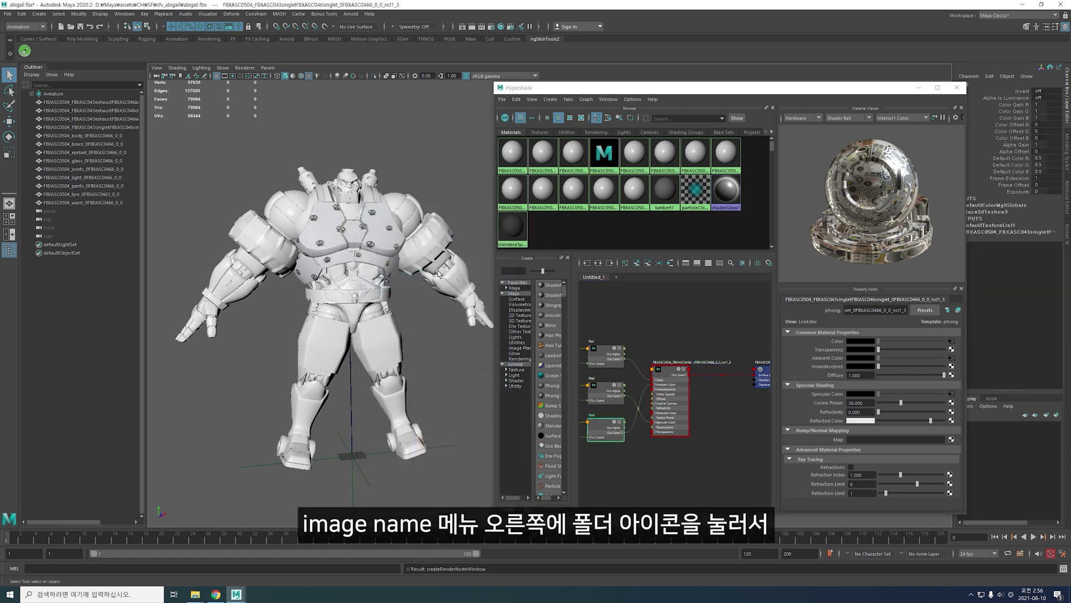
click(954, 368)
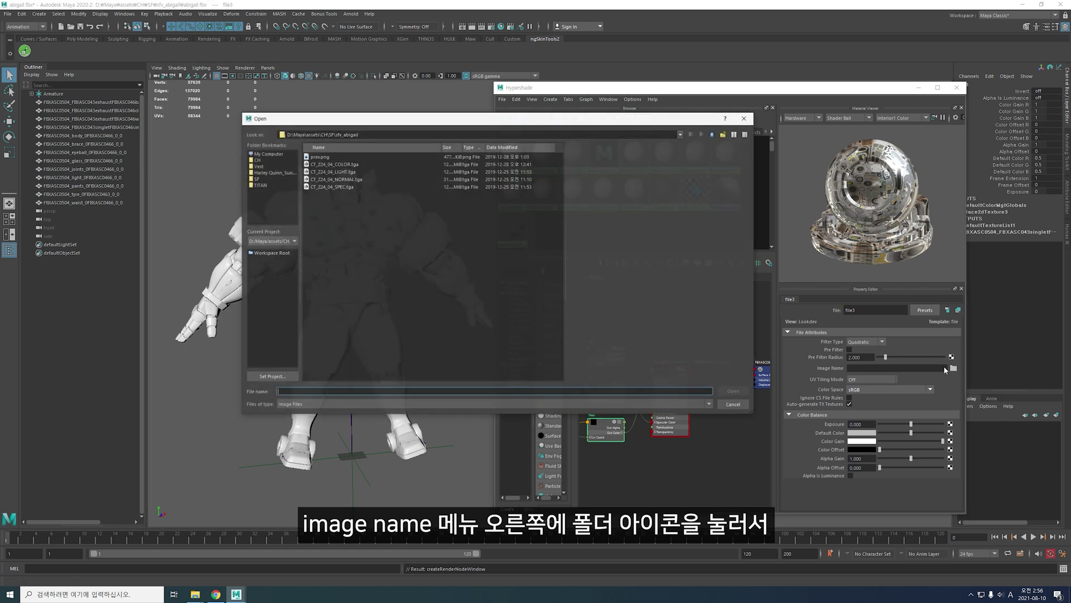
click(345, 173)
click(339, 188)
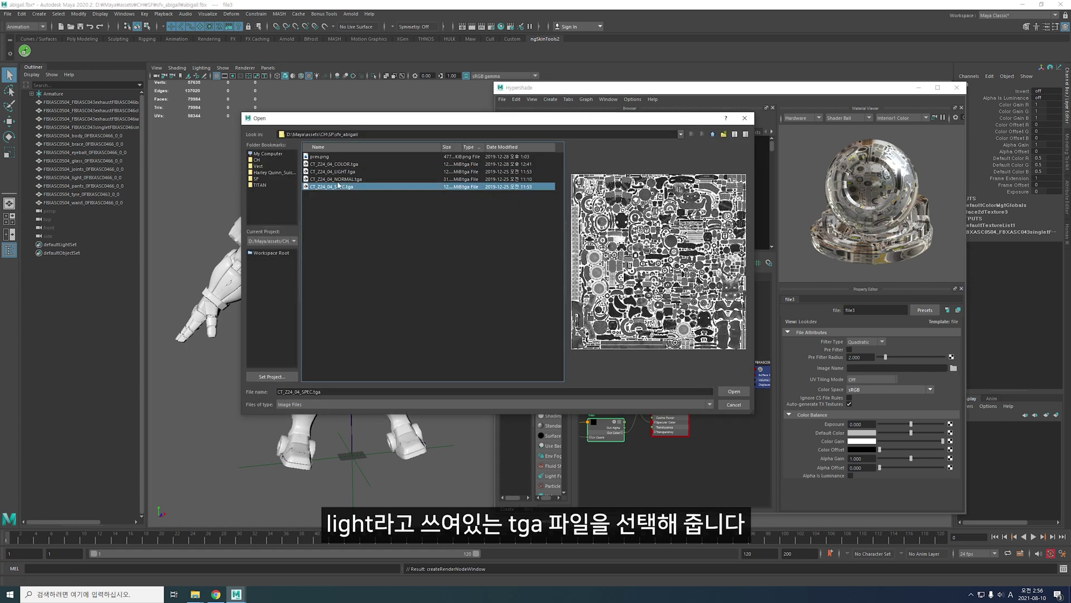
click(338, 174)
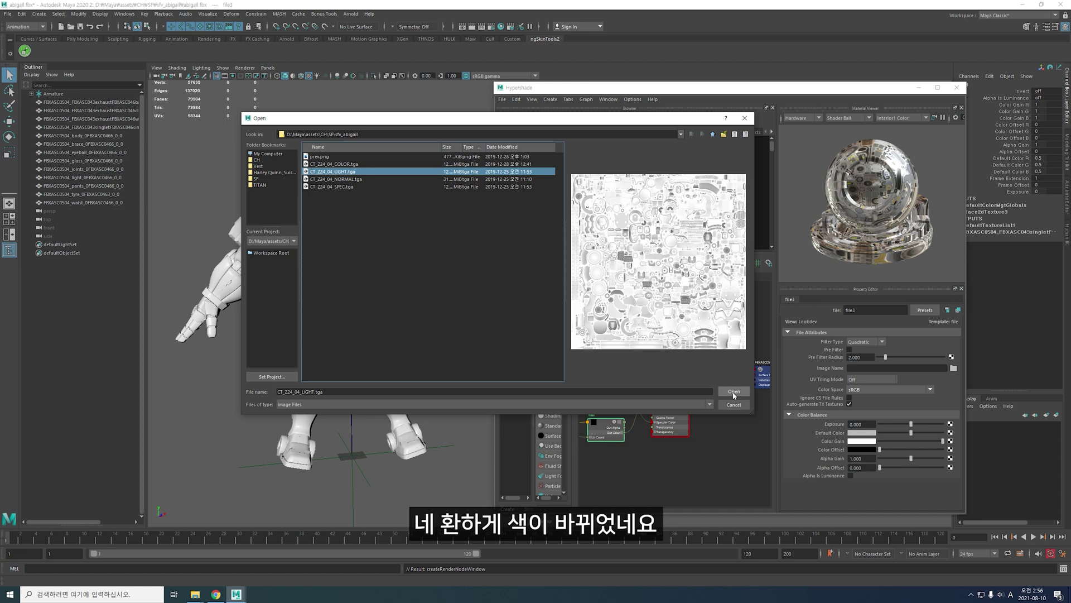
click(734, 391)
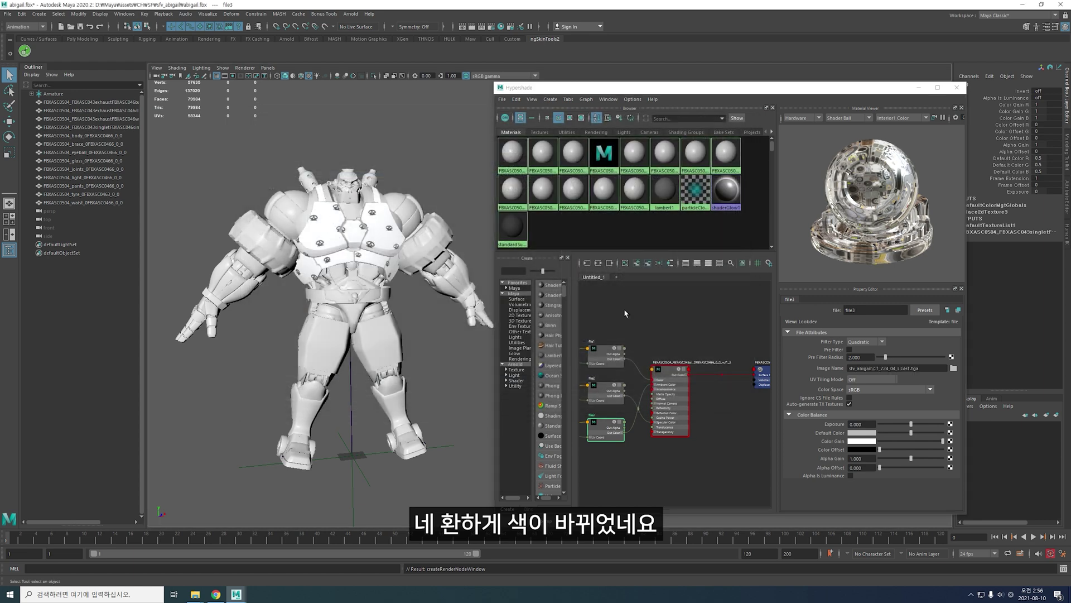
click(669, 369)
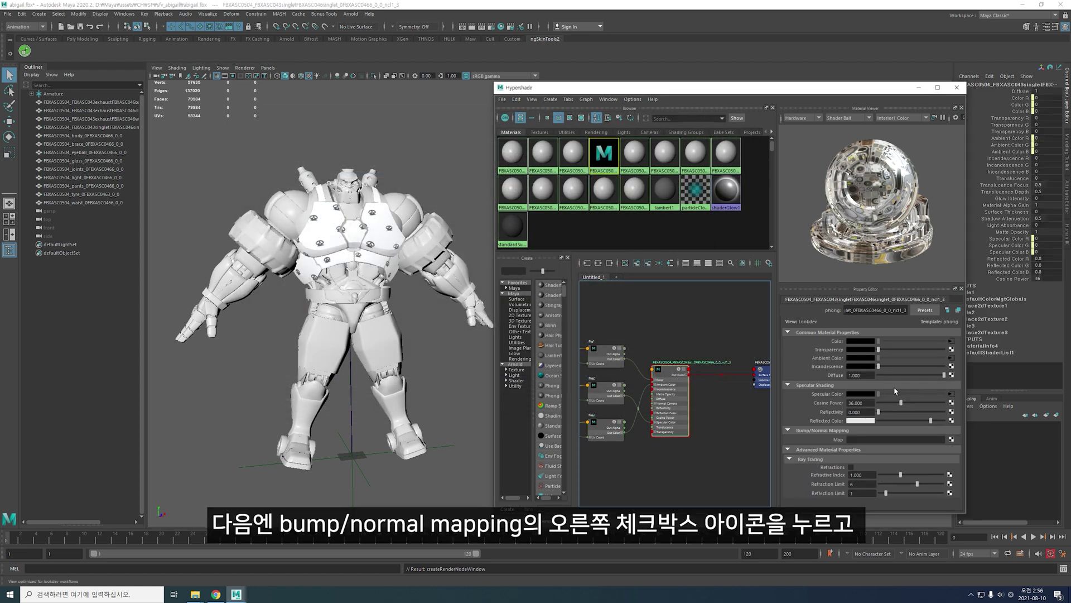
Add a bump map file texture loading CT_Z24_04_NORMAL.tga.
click(952, 440)
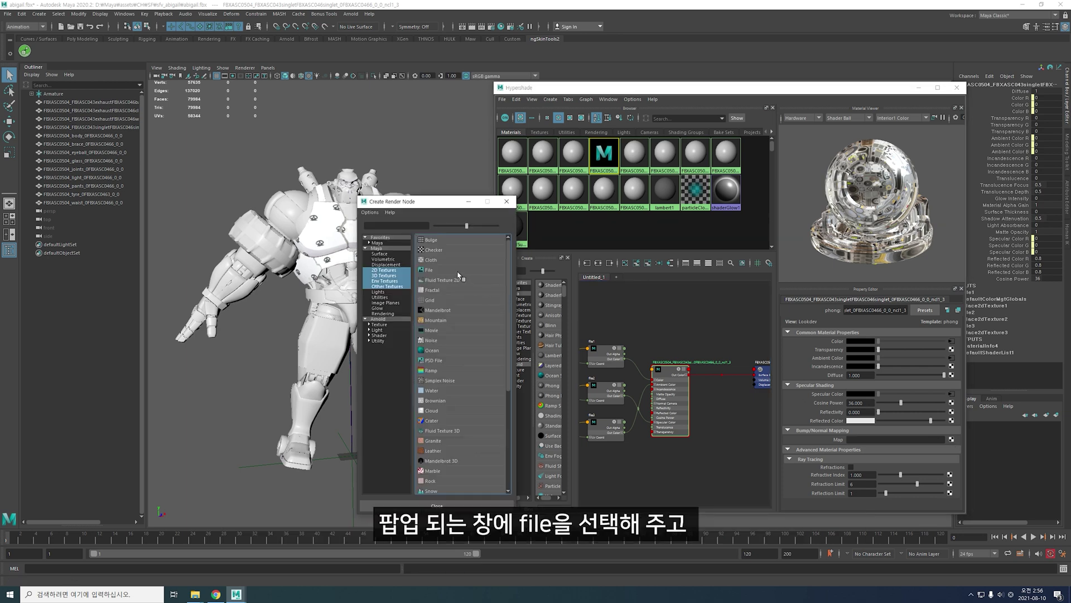
click(463, 278)
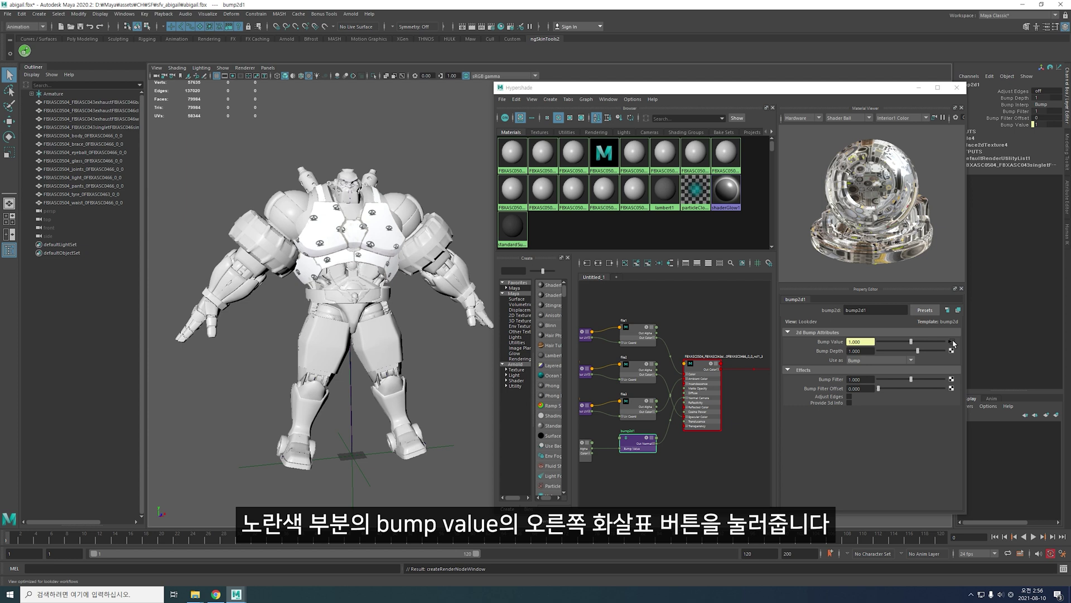
click(951, 342)
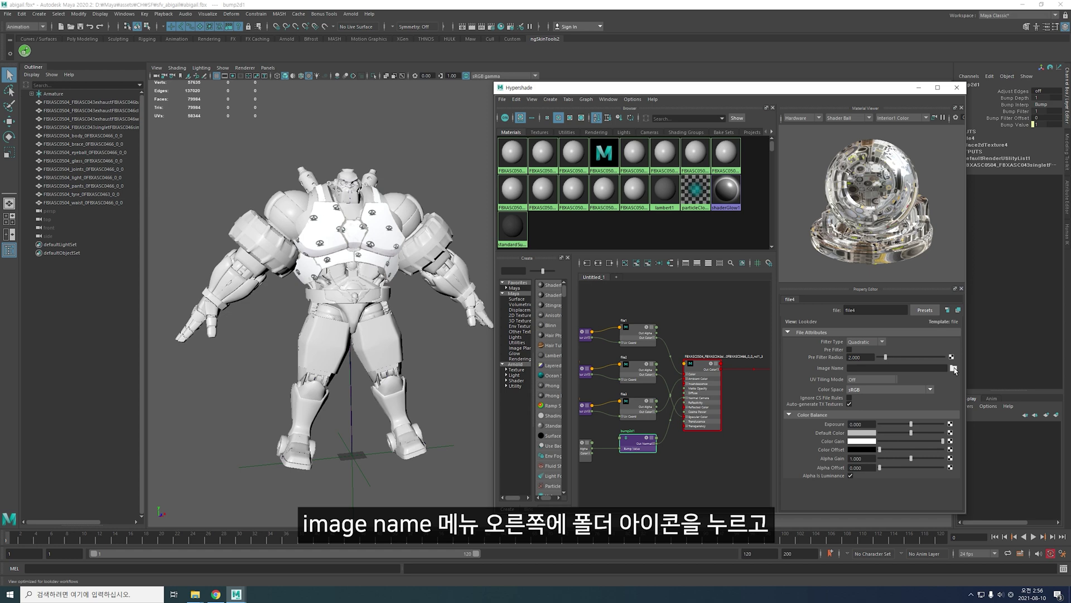
click(954, 369)
click(350, 180)
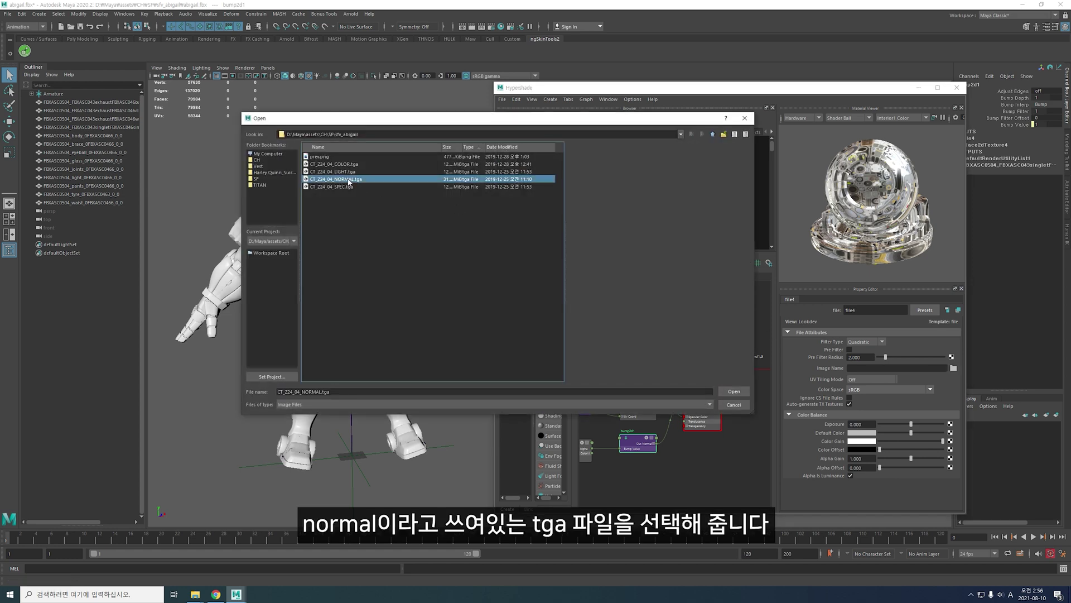
drag(418, 123, 542, 92)
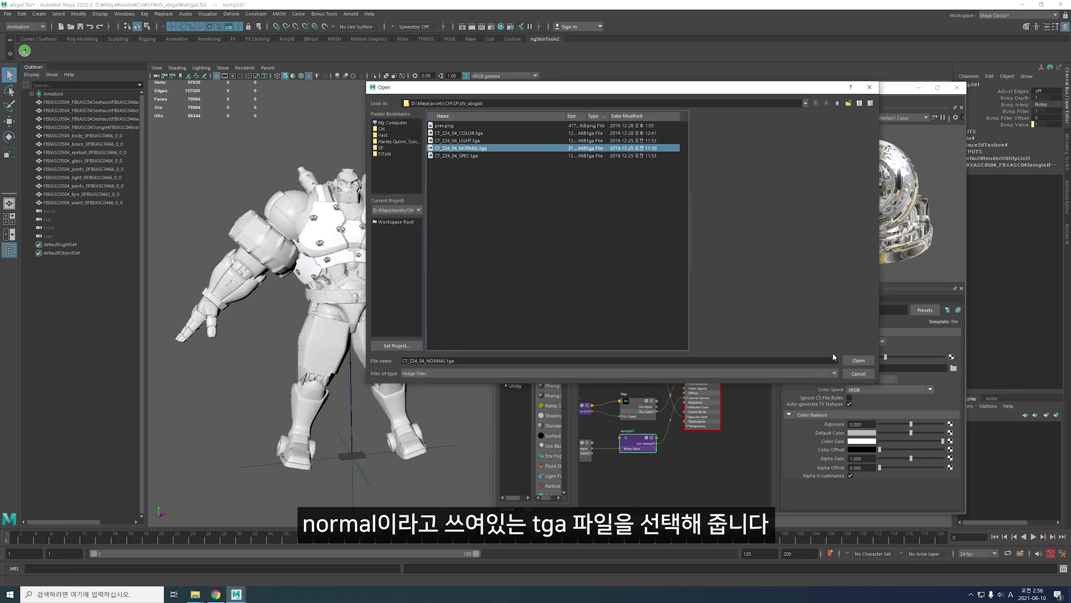
click(858, 361)
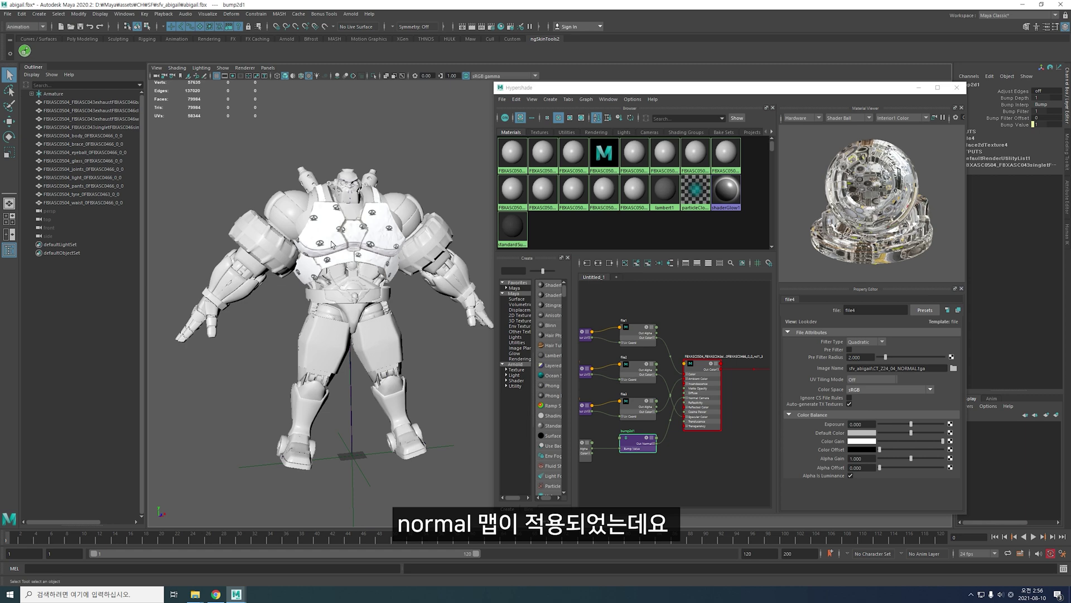
Set the bump2d Bump Depth to 0.15 and orbit to inspect the chest detail.
scroll(331, 244, up, 5)
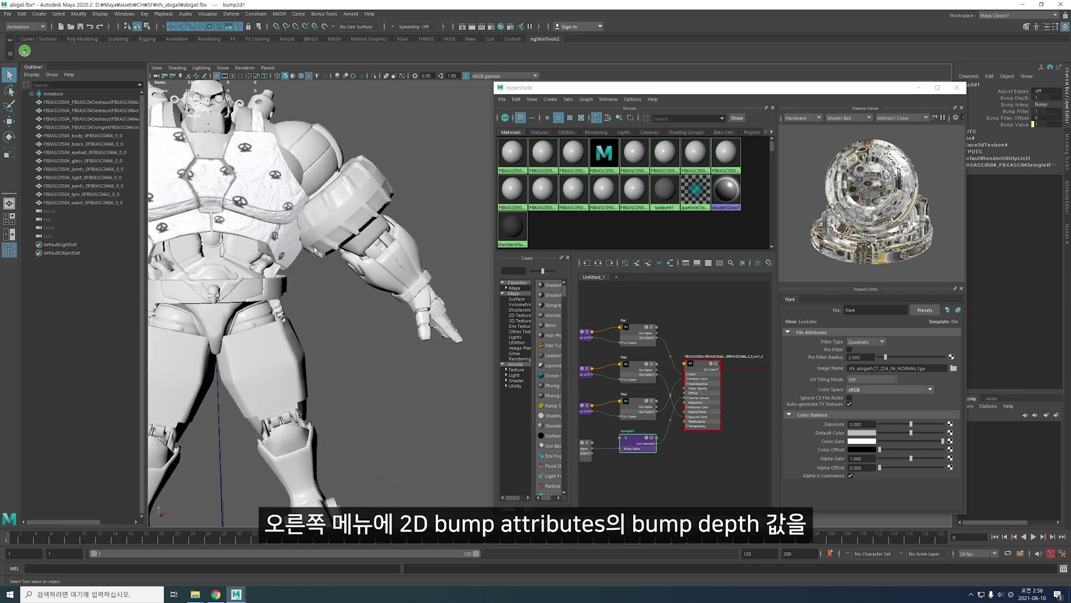
text(0.5)
key(Return)
text(0.15)
key(Return)
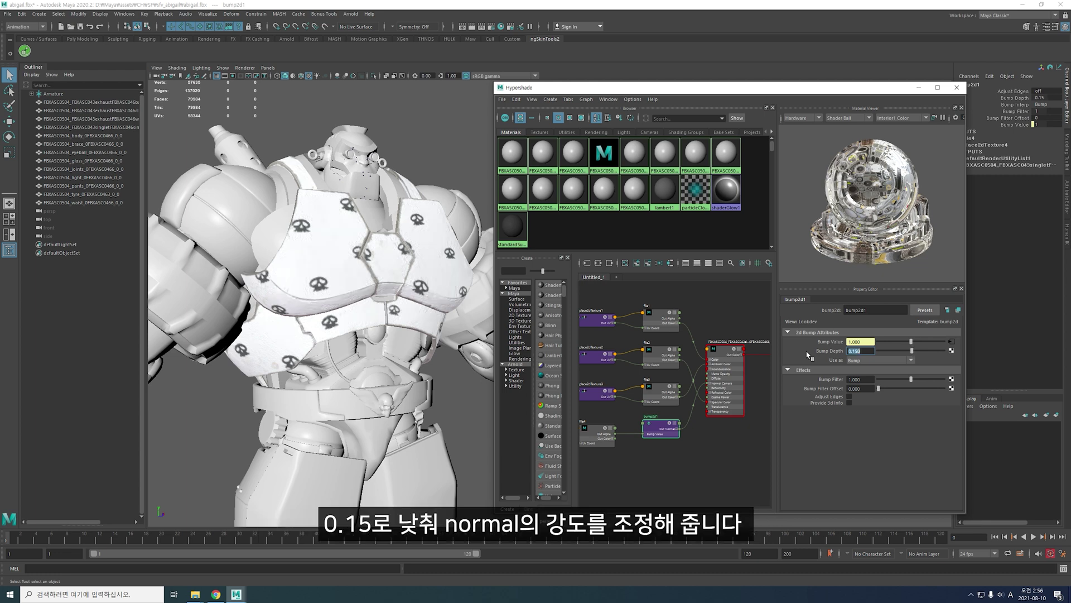
mouse_move(240, 301)
alt+mouse_down()
mouse_move(299, 290)
mouse_move(357, 301)
mouse_move(340, 304)
alt+mouse_up()
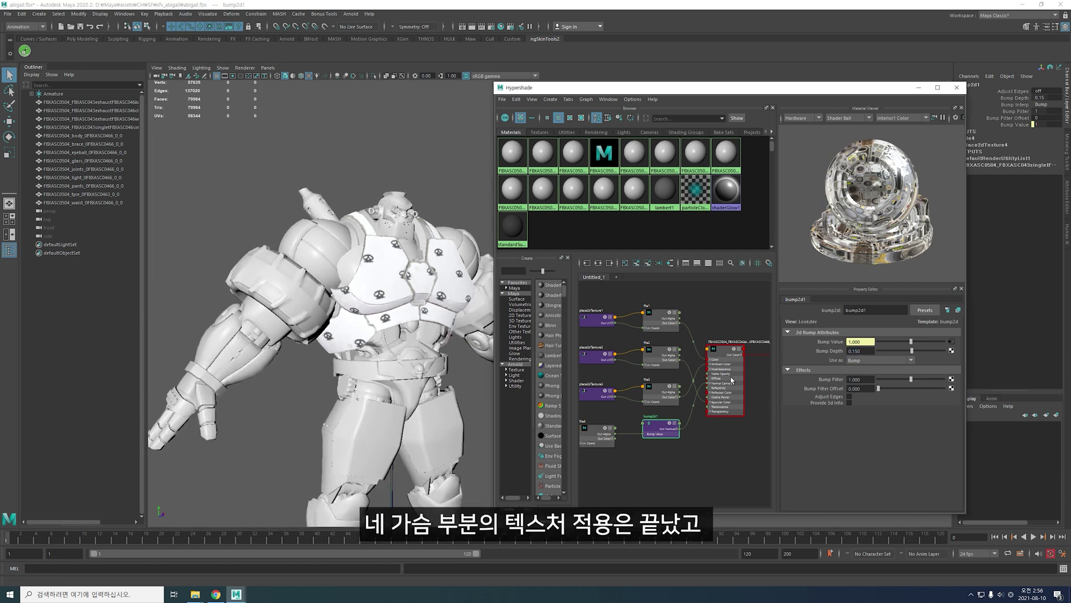
scroll(720, 335, down, 2)
alt+drag(330, 313, 360, 317)
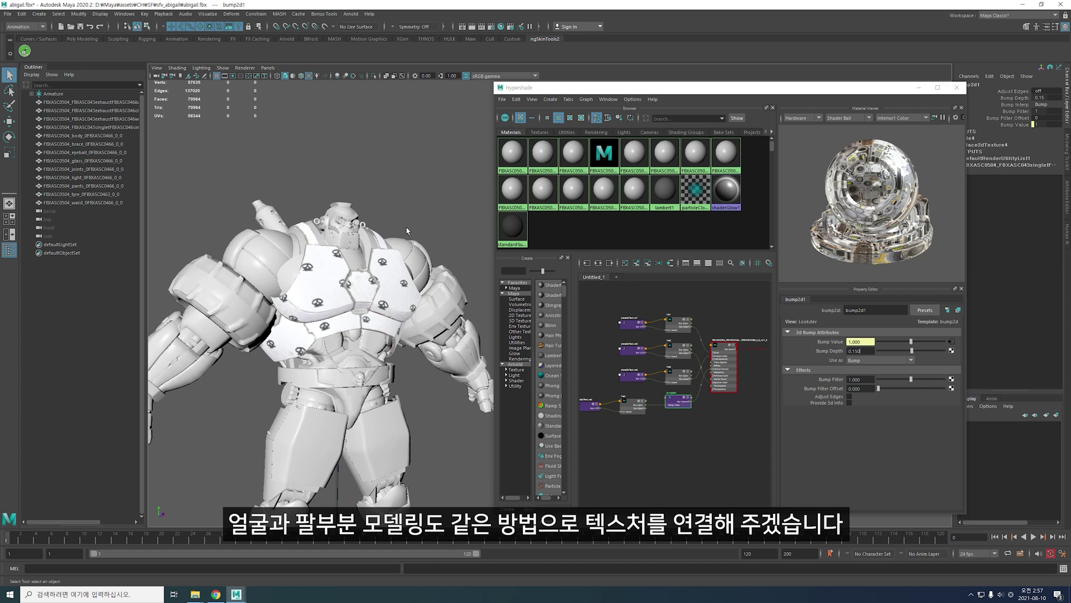
Select the body mesh and show its material network in Hypershade.
click(389, 206)
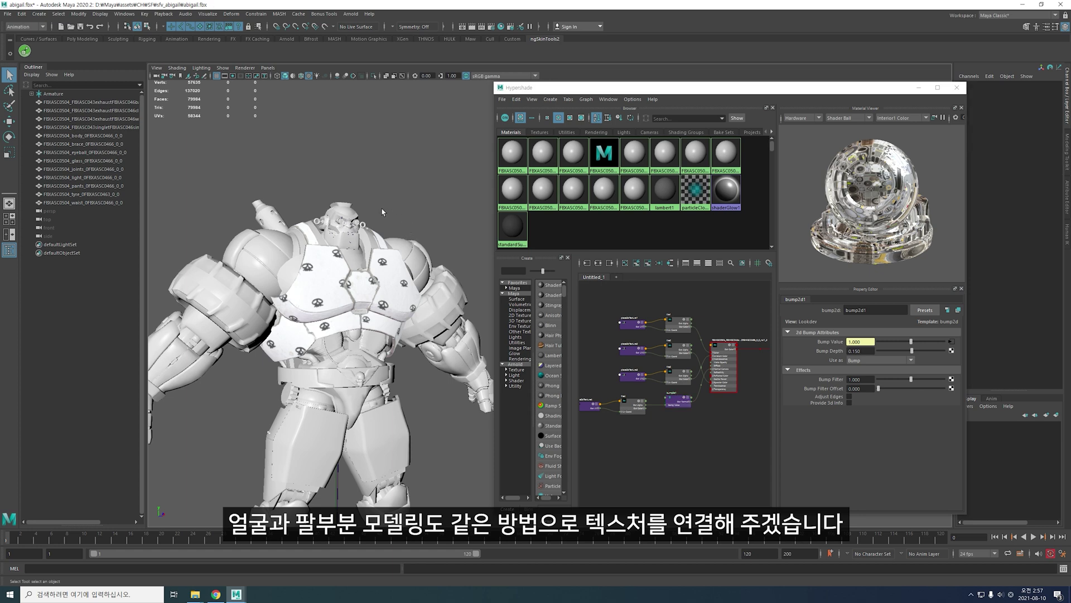
click(355, 238)
click(349, 208)
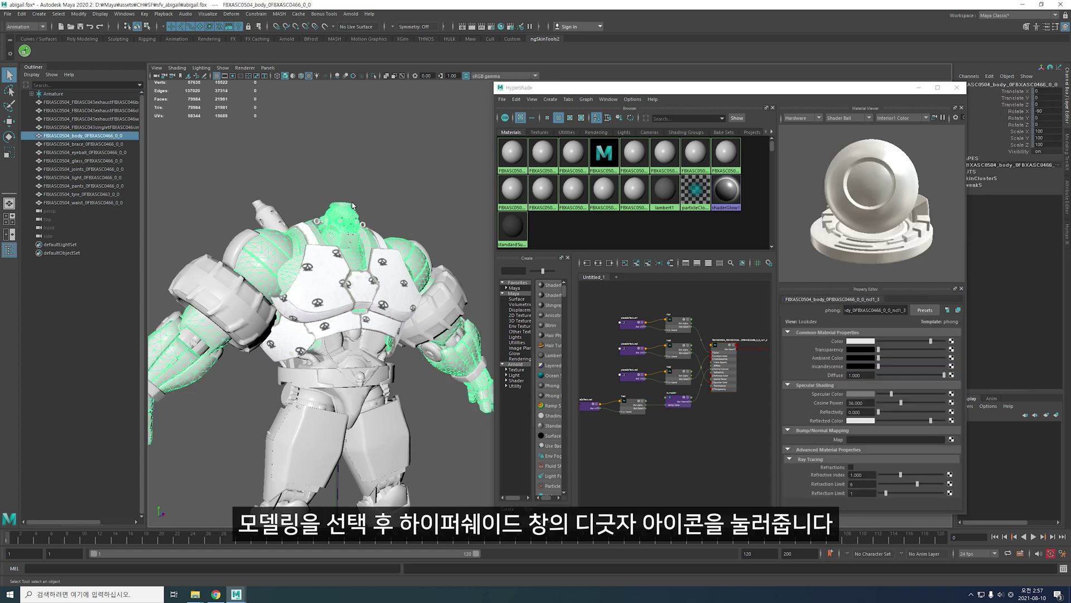
click(670, 263)
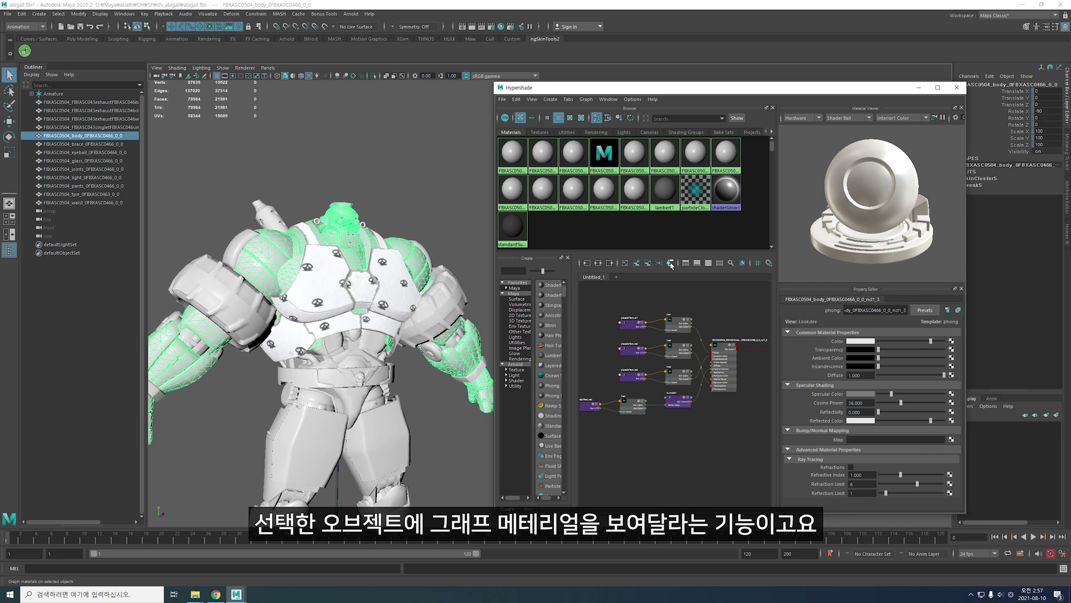
Map a file texture with CT_Z24_04_COLOR.tga to the body material's colour.
click(671, 265)
click(951, 341)
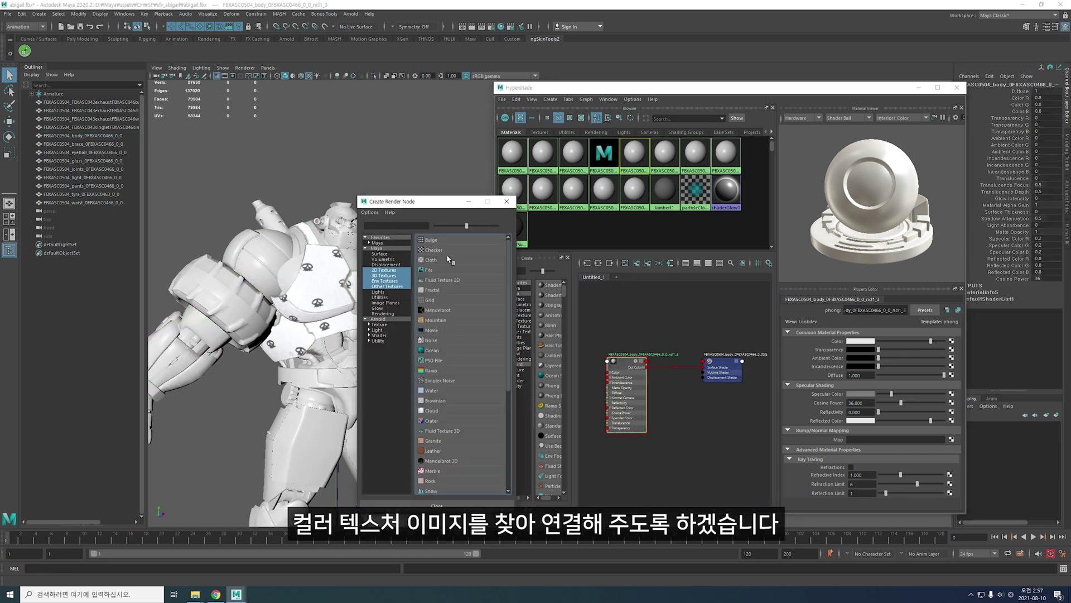
click(428, 269)
click(953, 367)
click(461, 133)
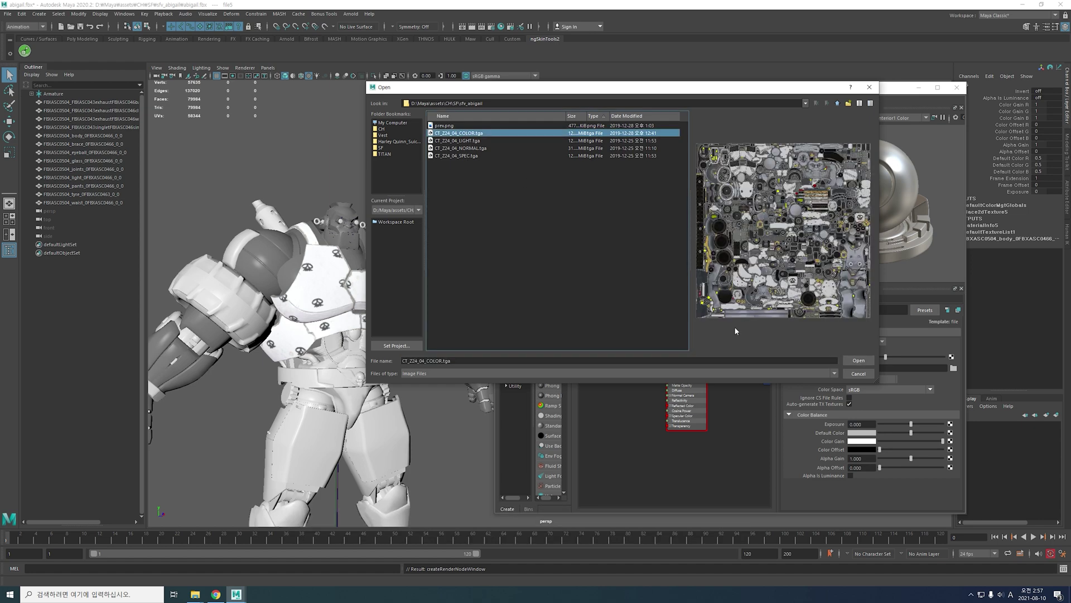
click(859, 360)
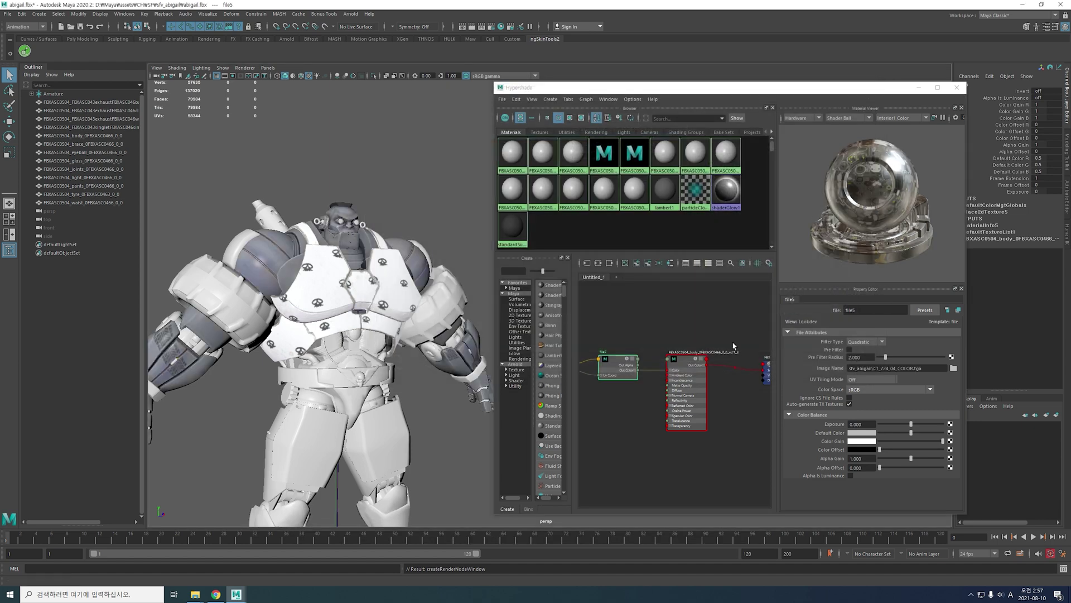
Map a file texture with CT_Z24_04_LIGHT.tga to the body material's ambient colour.
click(685, 364)
click(952, 358)
click(429, 270)
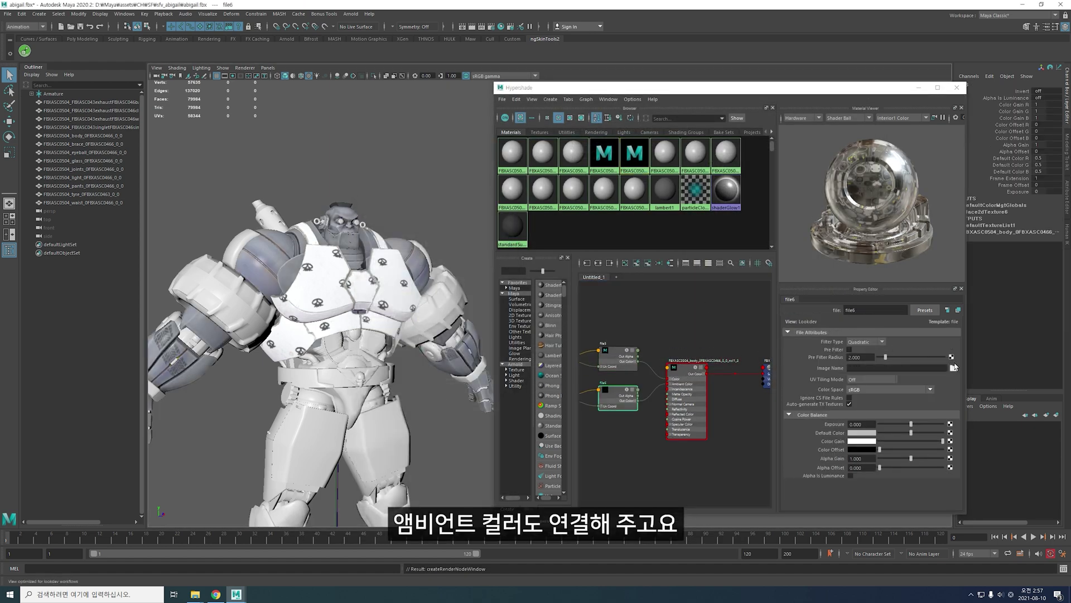
click(953, 368)
click(463, 142)
click(853, 360)
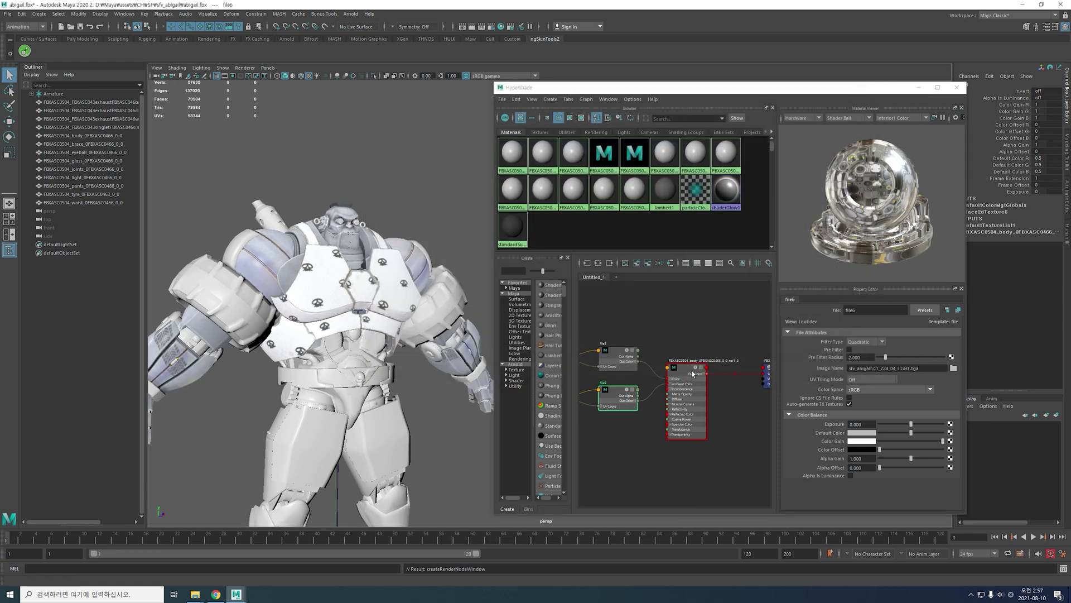
Map a file texture with CT_Z24_04_SPEC.tga to the body material's specular colour.
click(692, 374)
click(951, 397)
click(473, 272)
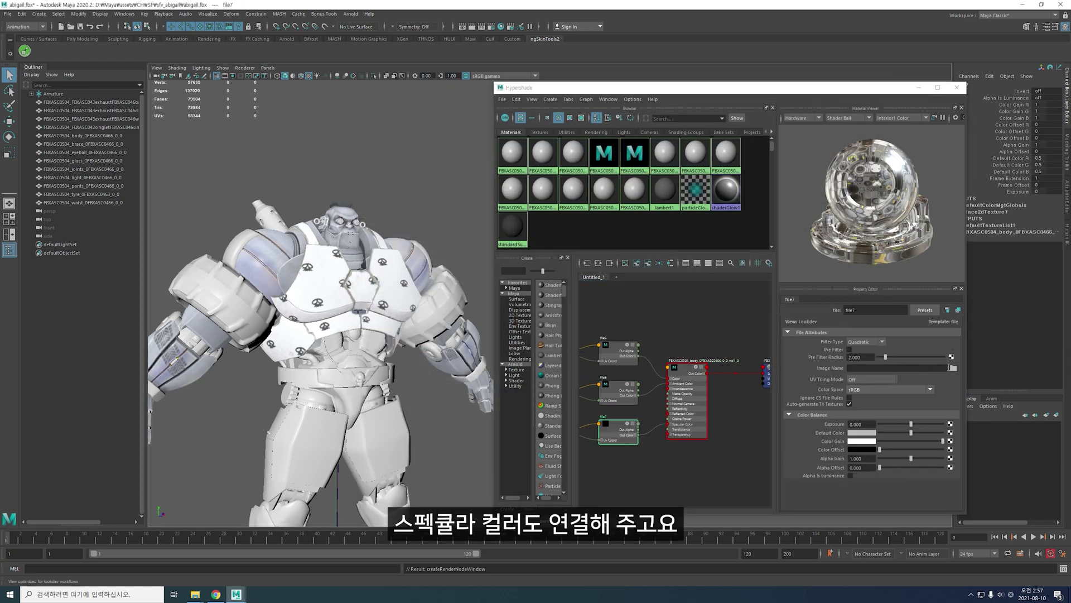
click(953, 368)
click(457, 156)
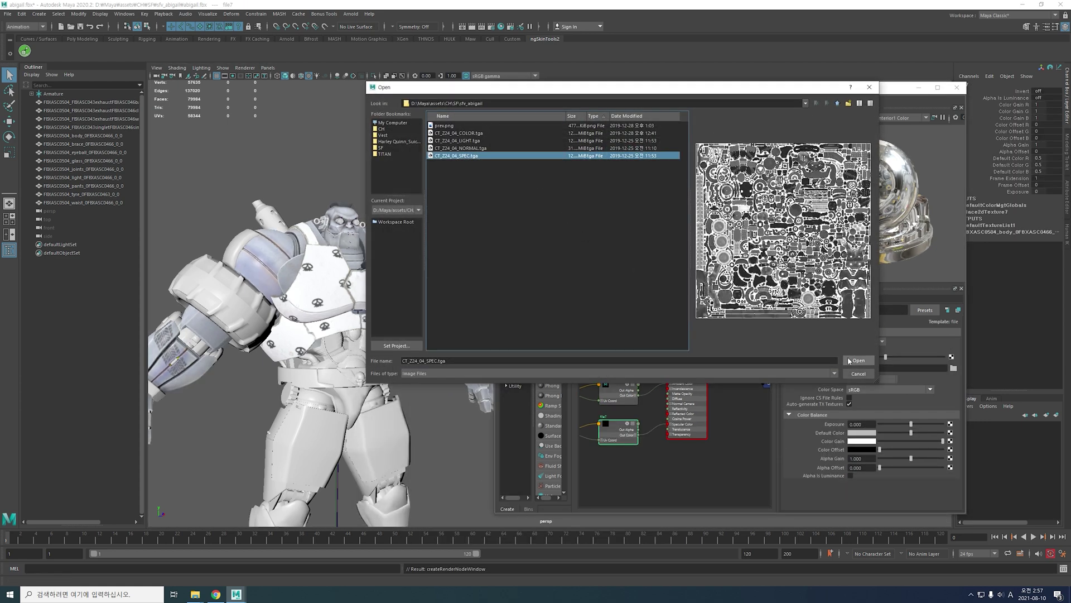
click(858, 360)
Add a bump map using CT_Z24_04_NORMAL.tga with bump depth 0.15.
click(688, 372)
click(951, 441)
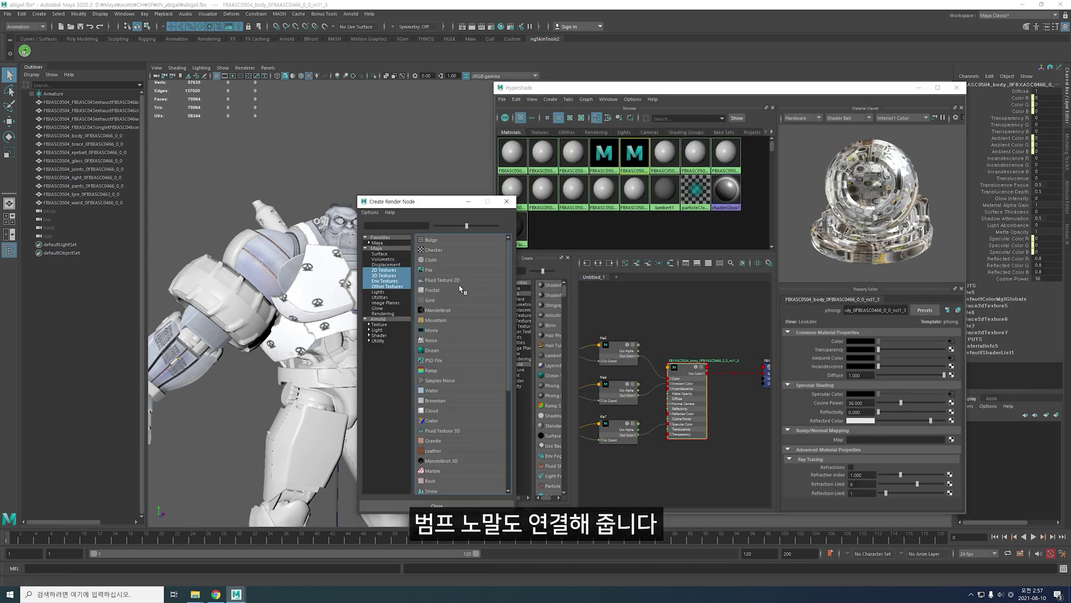
click(357, 256)
click(952, 342)
click(954, 367)
click(463, 148)
click(850, 361)
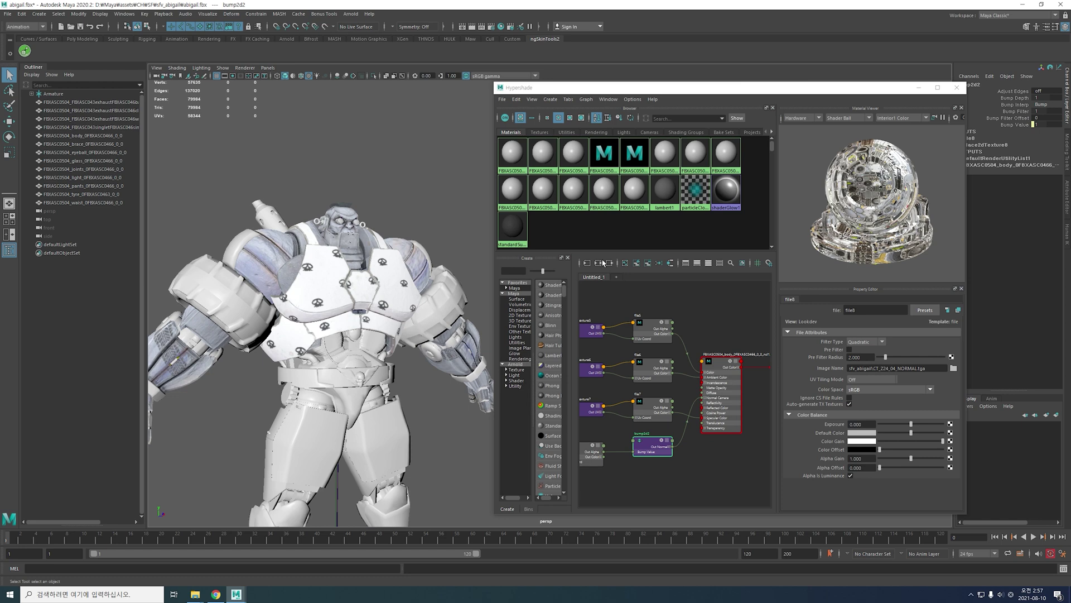
click(641, 447)
double_click(860, 351)
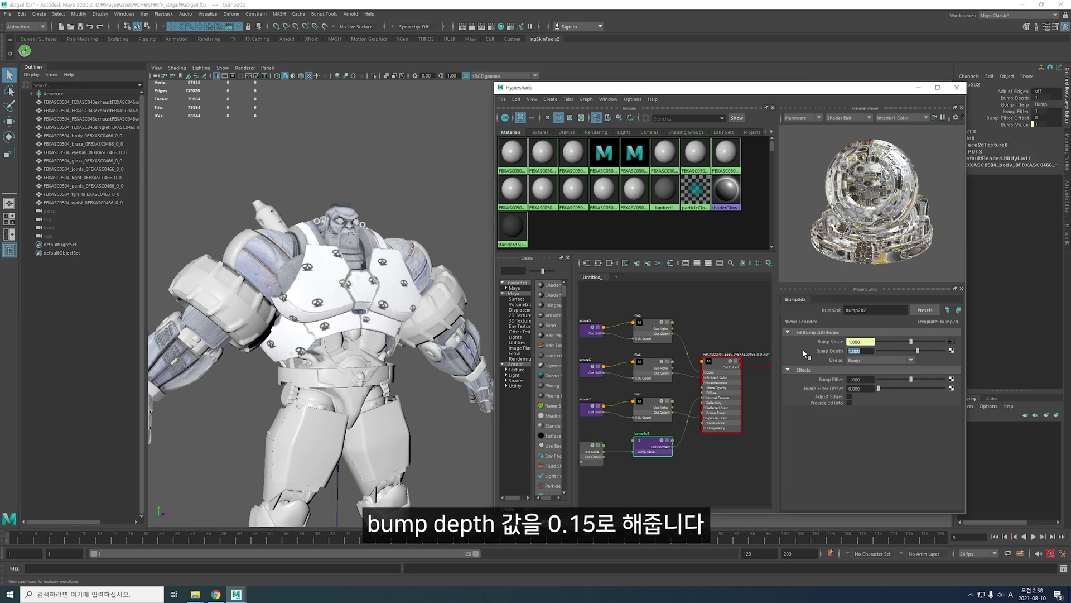
text(0.15)
key(Return)
Zoom out, then select and frame the goggle lenses.
scroll(425, 280, up, 2)
scroll(404, 272, up, 3)
scroll(373, 272, up, 3)
scroll(373, 270, up, 2)
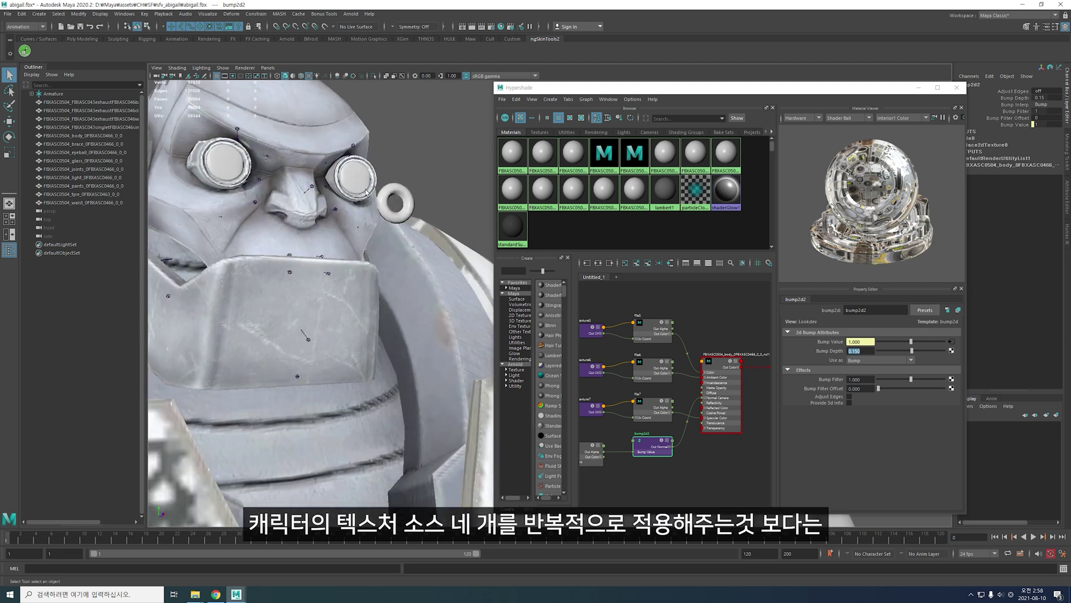
click(367, 192)
key(f)
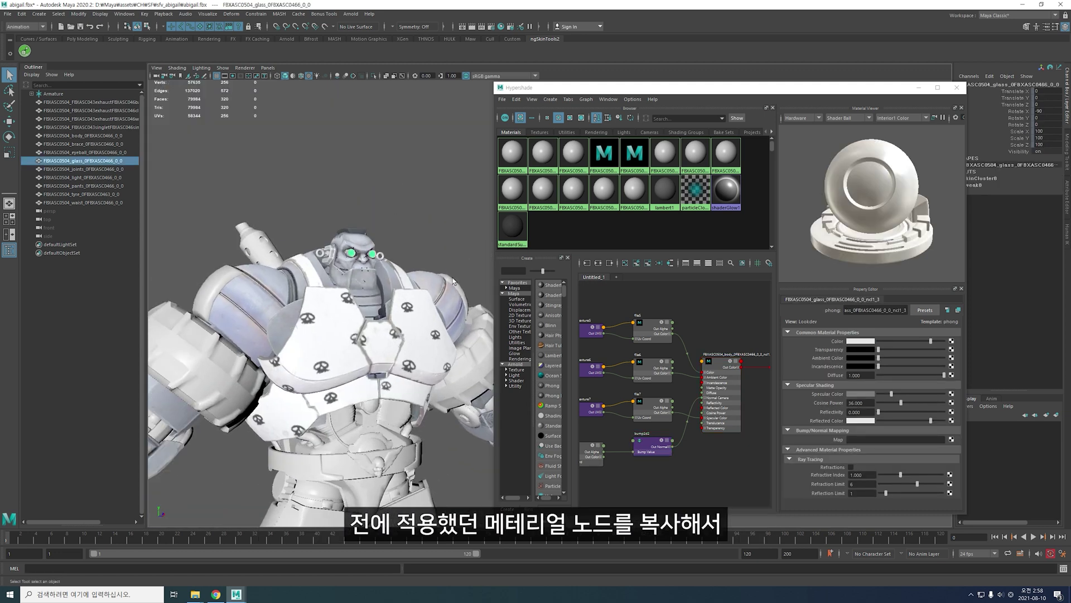
Select the chest armour's network nodes, try duplicating the shading network, then undo it.
click(670, 265)
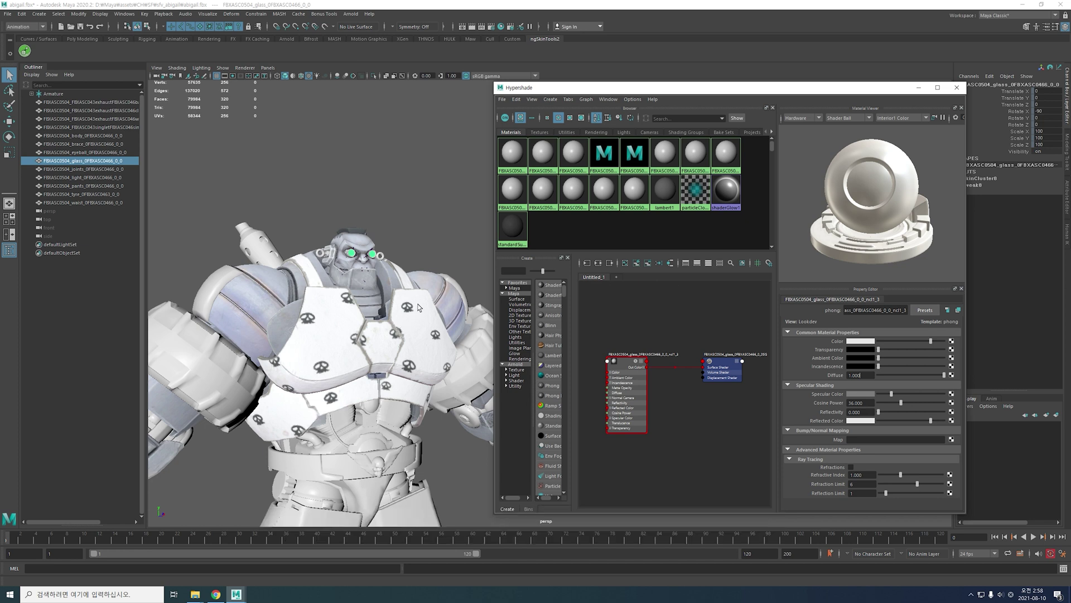
click(418, 307)
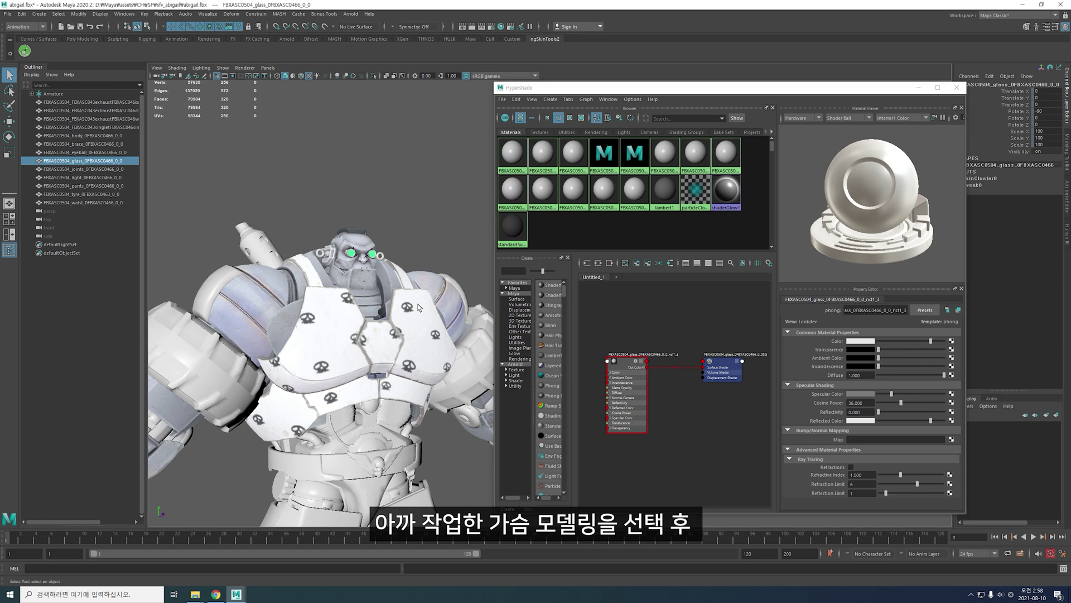
click(668, 269)
drag(594, 318, 763, 469)
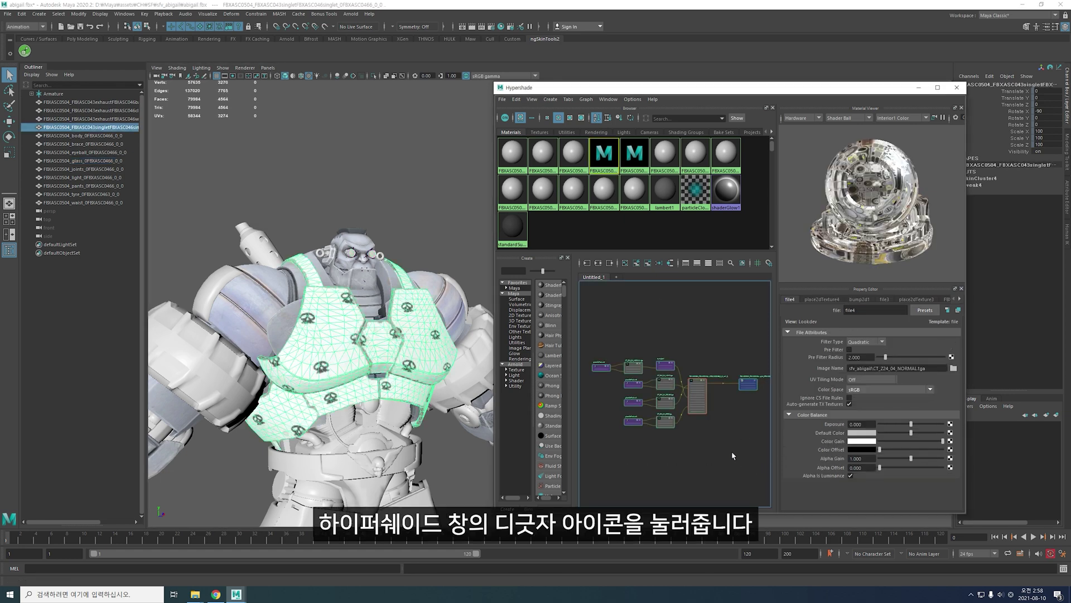
alt+drag(373, 304, 323, 311)
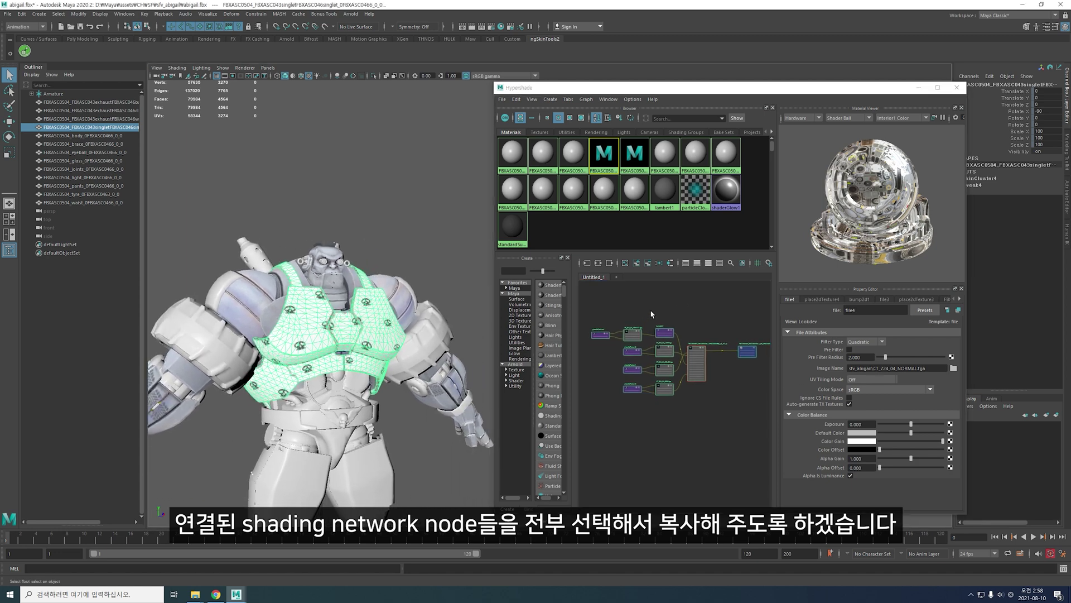
click(516, 98)
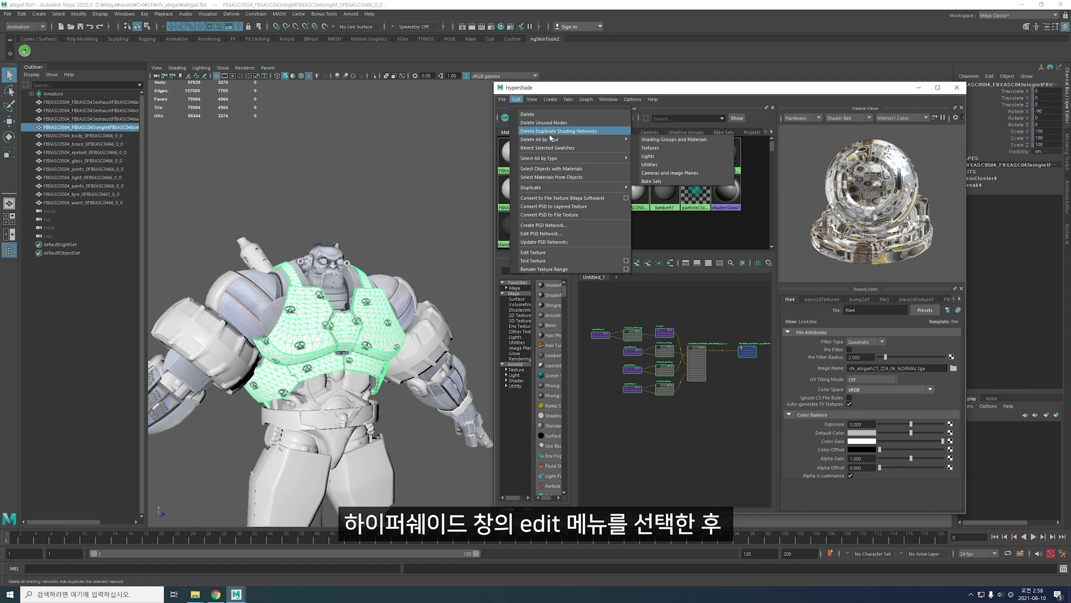
mouse_move(552, 187)
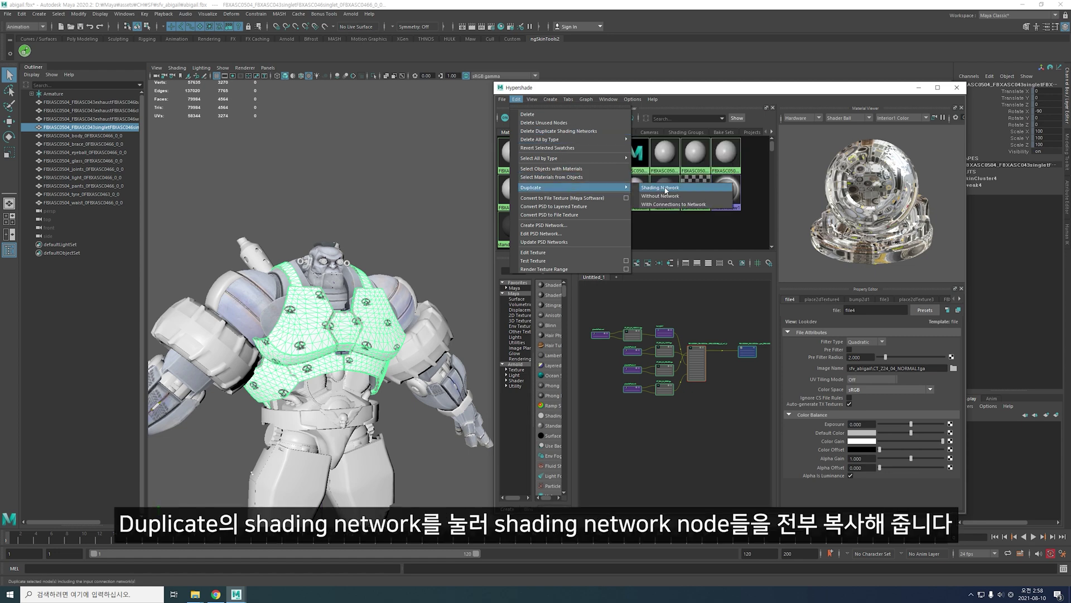
click(663, 188)
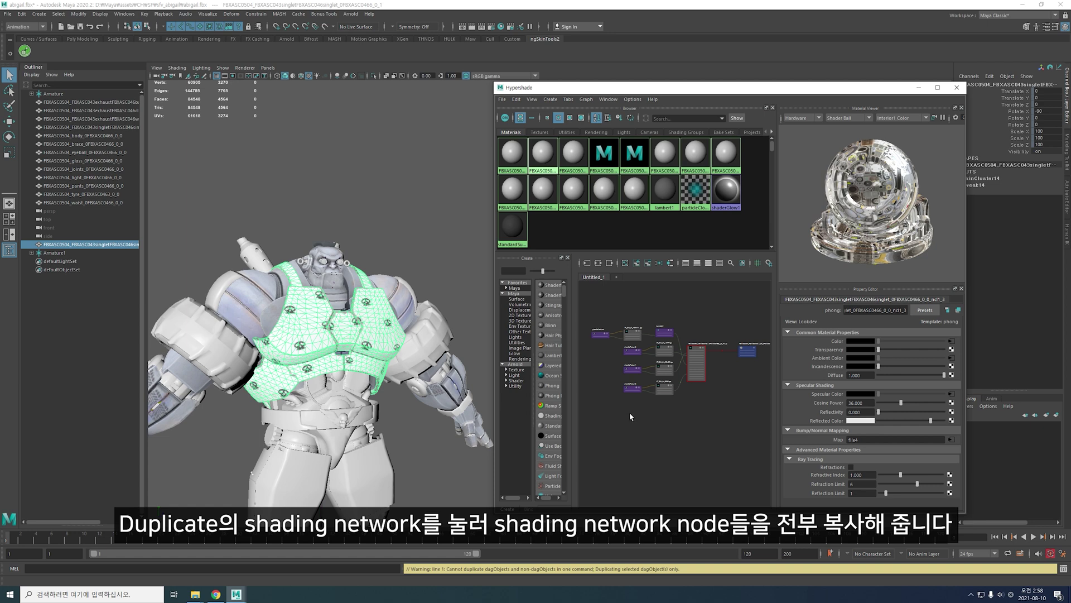
key(ctrl+z)
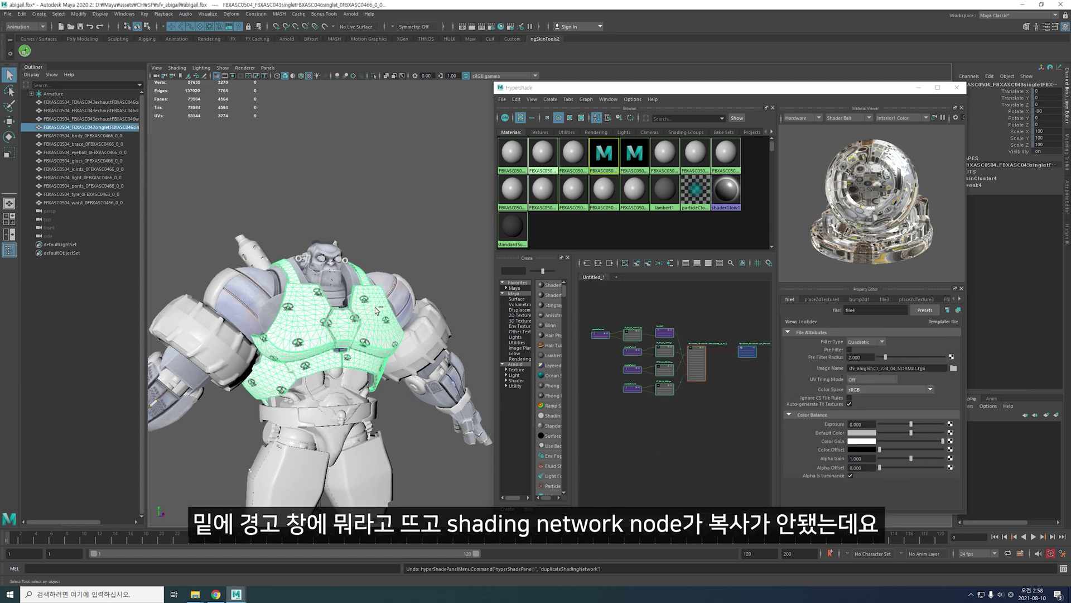
Reselect all chest armour network nodes and duplicate the shading network via Edit > Duplicate.
click(373, 310)
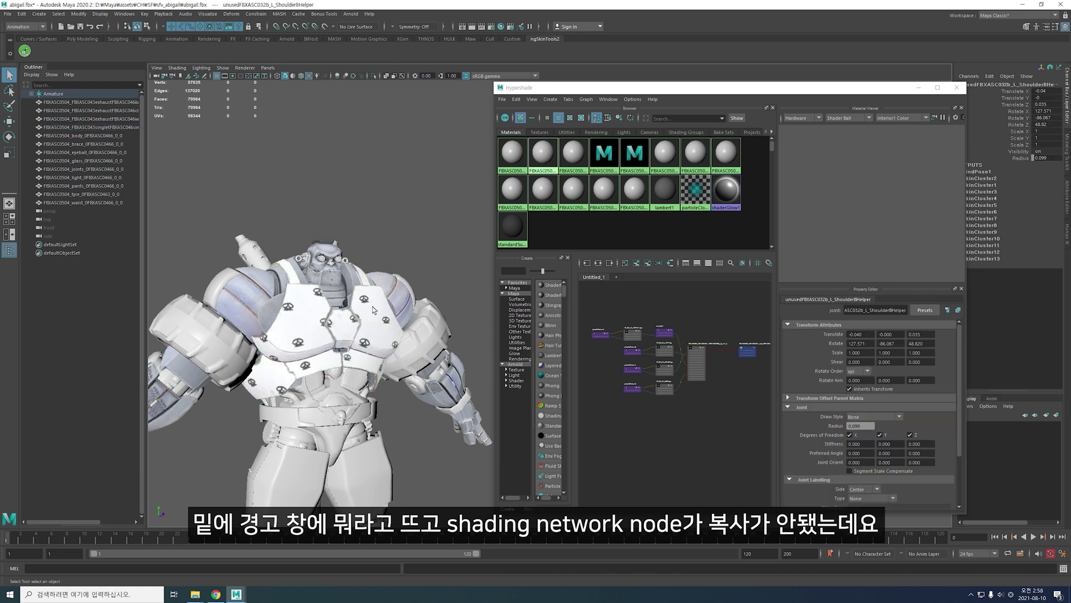
click(388, 340)
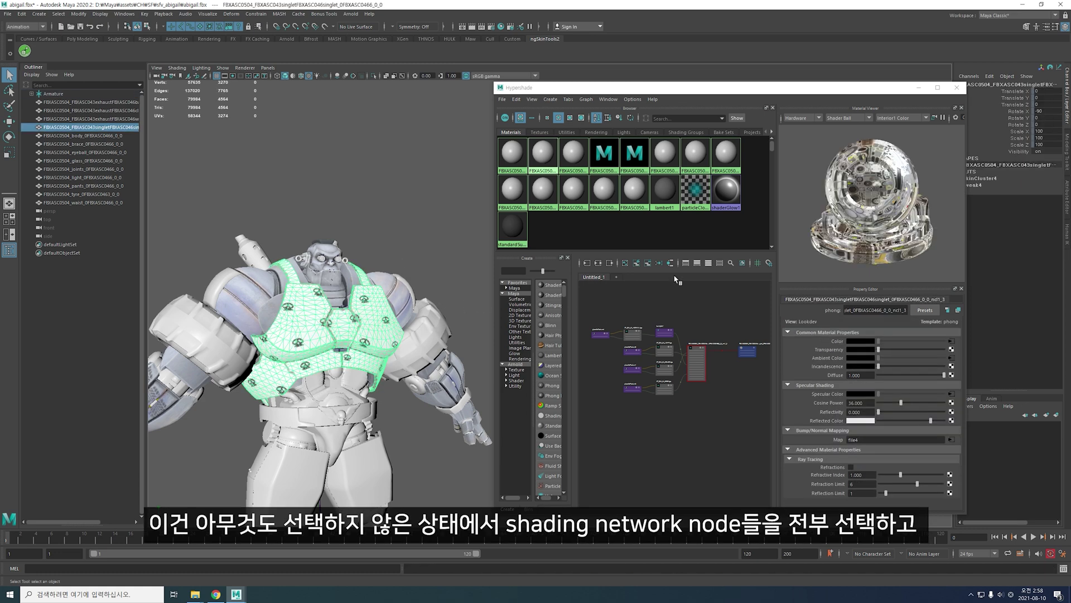
key(f)
drag(591, 335, 675, 438)
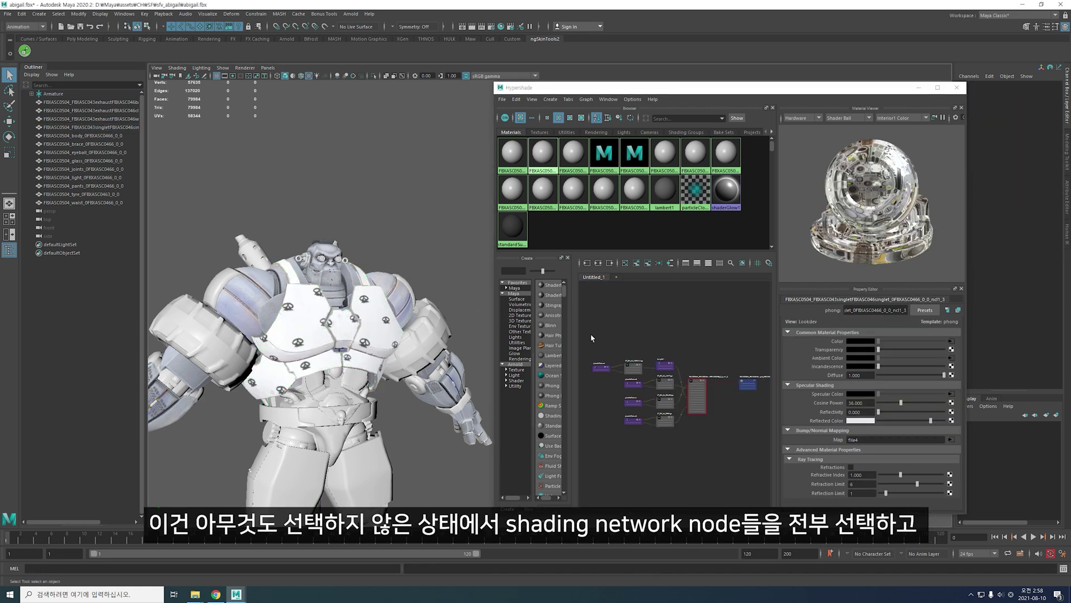
drag(760, 466, 759, 465)
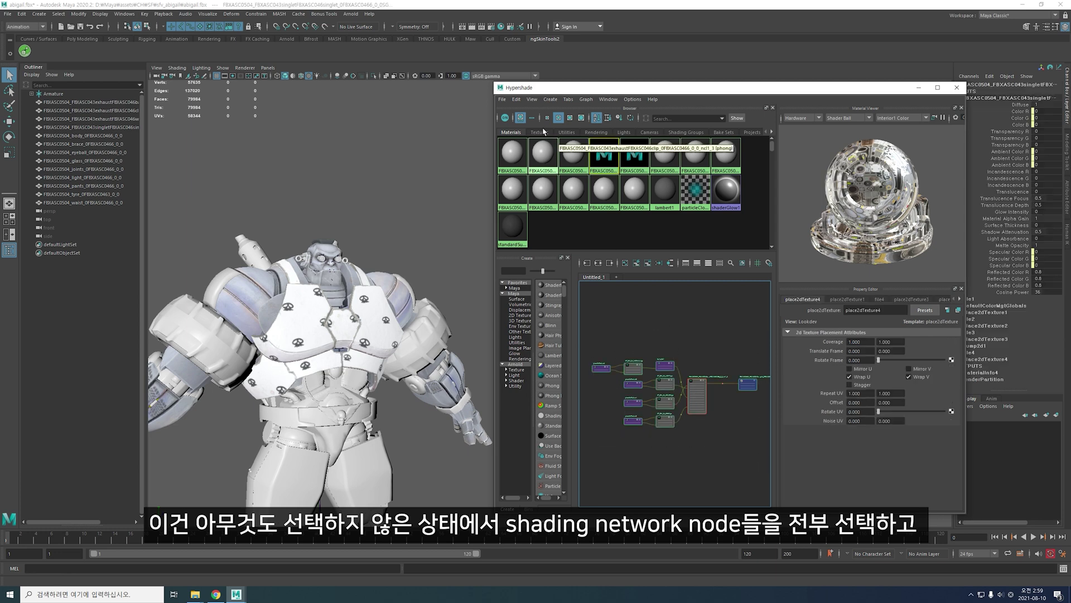
click(516, 100)
mouse_move(552, 186)
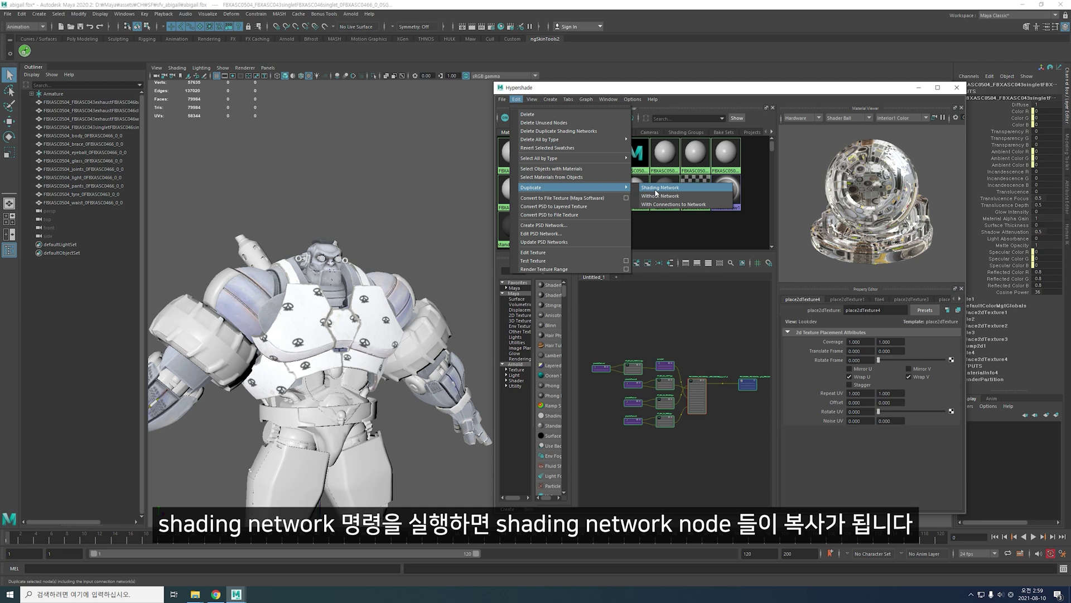
click(656, 190)
Adjust the graph view, zoom out and select the goggle eyeball mesh.
alt+middle_drag(692, 393, 691, 398)
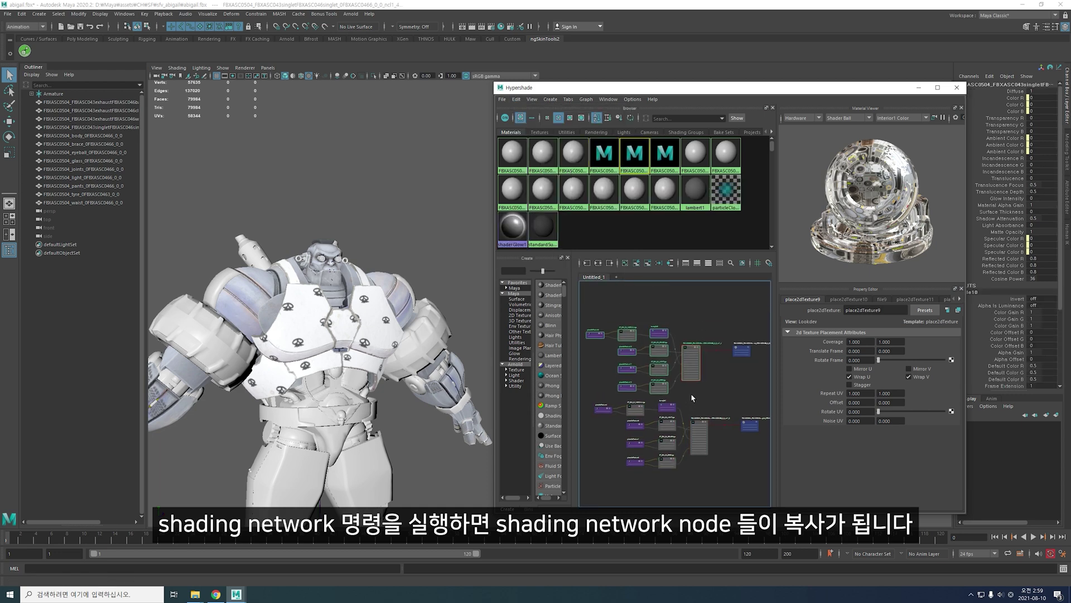
scroll(347, 290, up, 2)
scroll(357, 291, up, 2)
scroll(369, 293, up, 2)
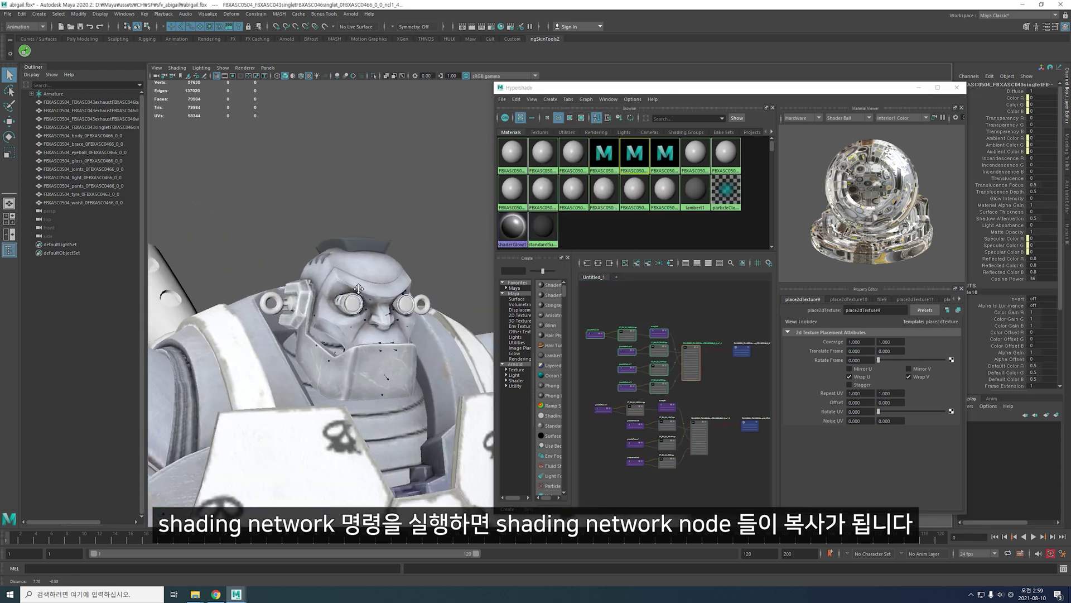
scroll(380, 295, up, 2)
click(382, 294)
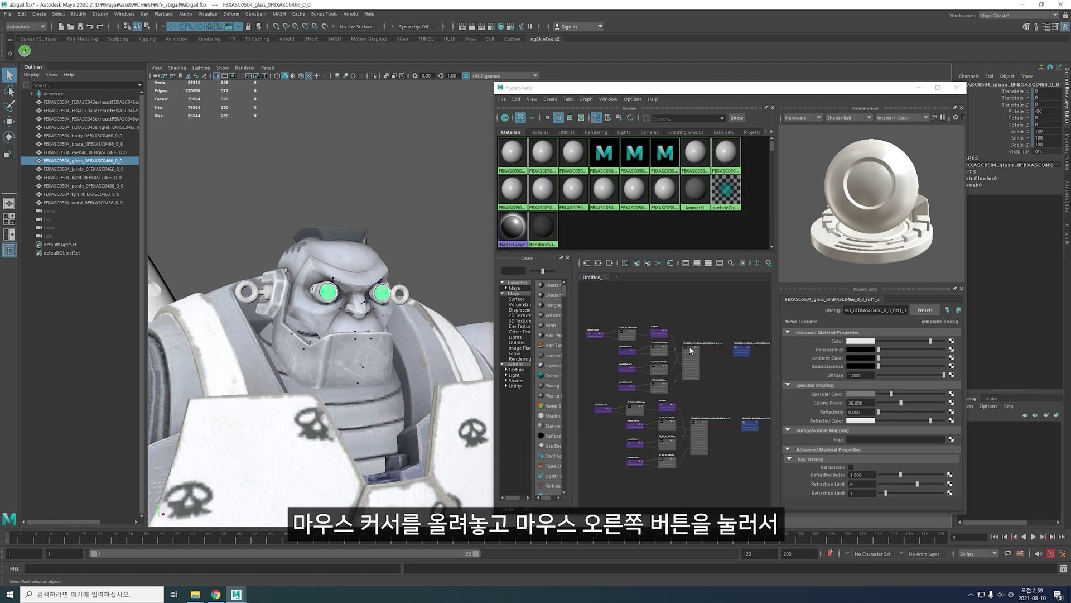
Assign the duplicated phong material to the goggle eyeballs and confirm the eyes show red.
right_drag(691, 350, 691, 329)
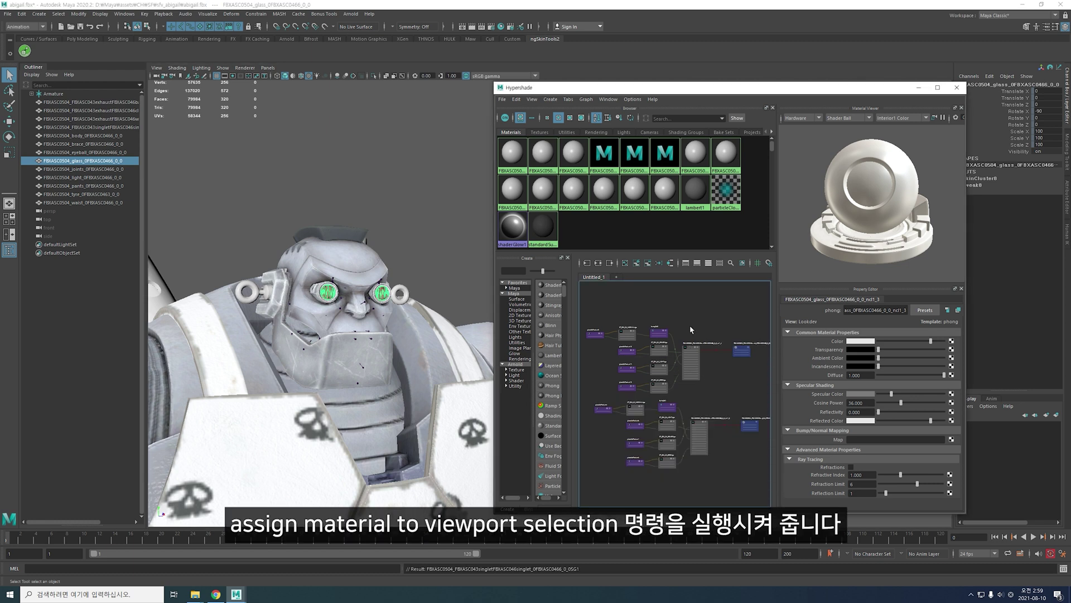
click(408, 242)
mouse_move(393, 307)
alt+mouse_down()
mouse_move(364, 288)
mouse_move(369, 276)
alt+mouse_up()
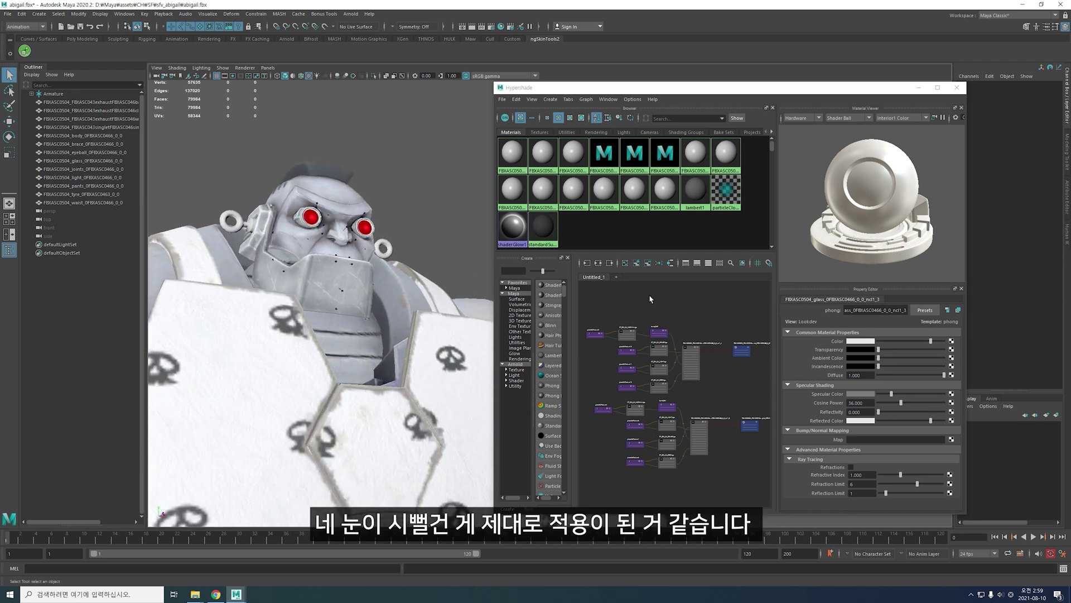
alt+middle_drag(656, 386, 654, 337)
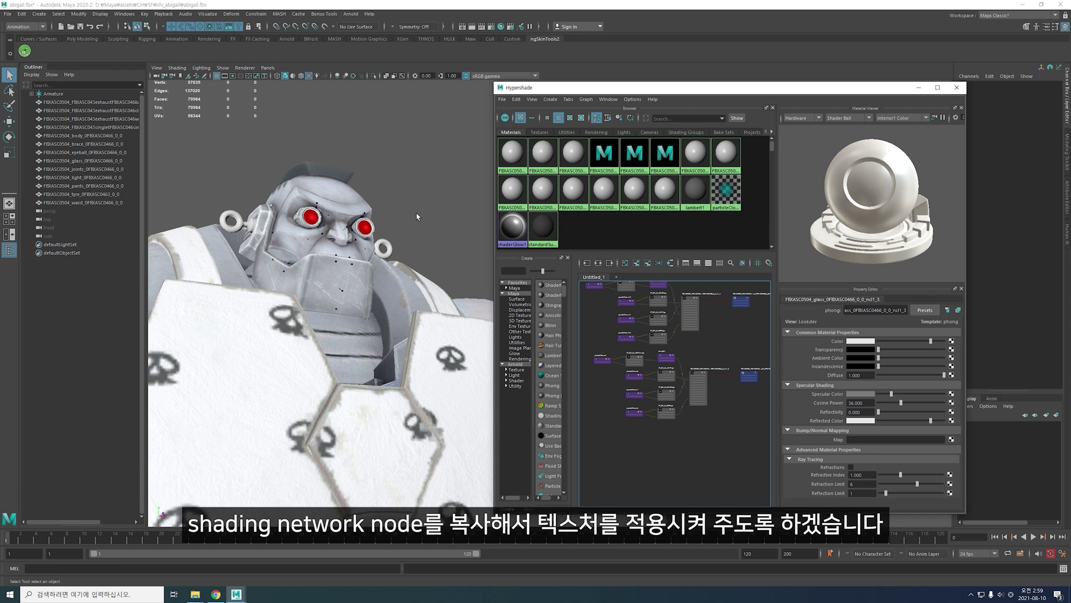
Duplicate the textured shading network again and assign the copy to the ear rings.
mouse_move(588, 349)
mouse_down()
mouse_move(637, 396)
mouse_move(708, 432)
mouse_up()
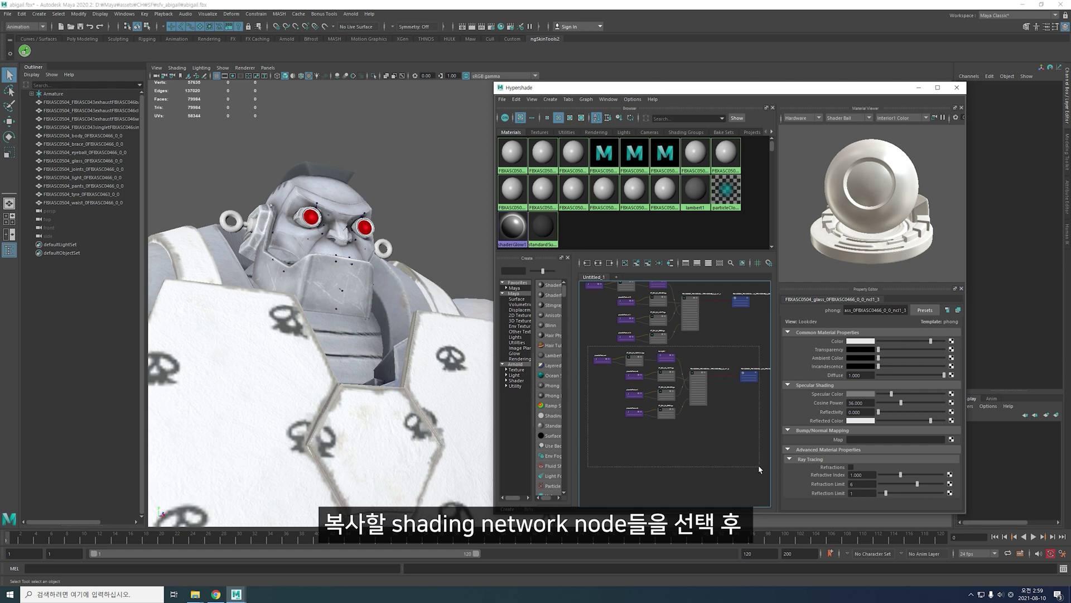
drag(763, 470, 764, 470)
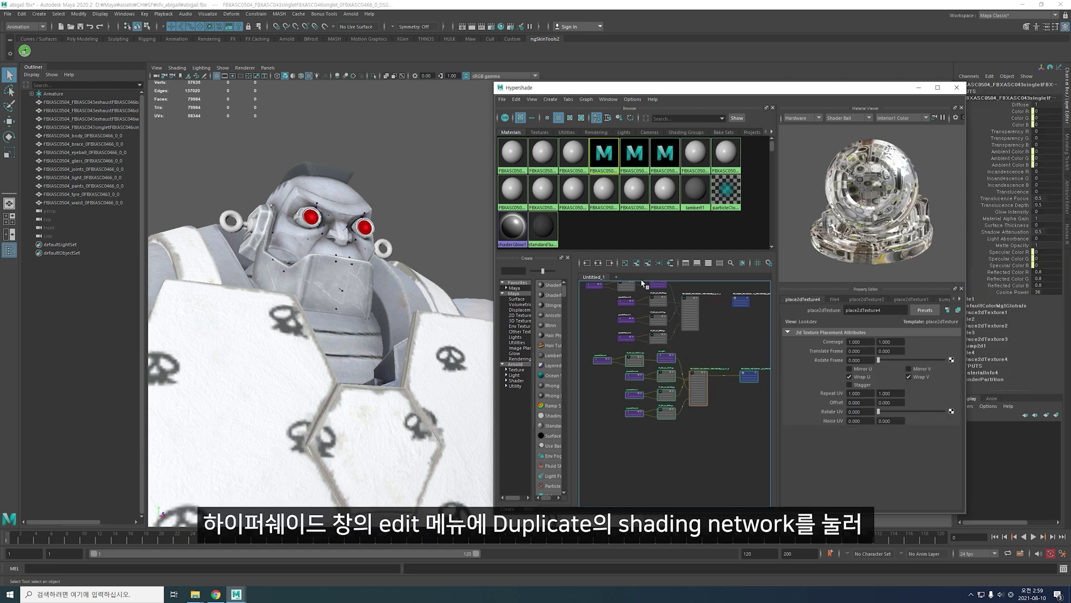
click(515, 99)
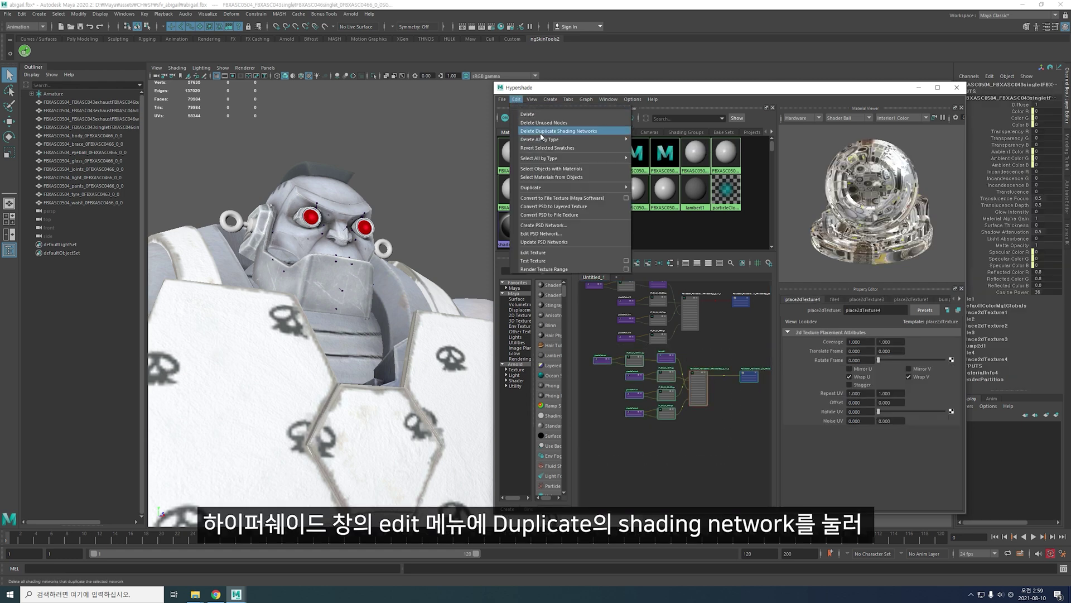
mouse_move(553, 186)
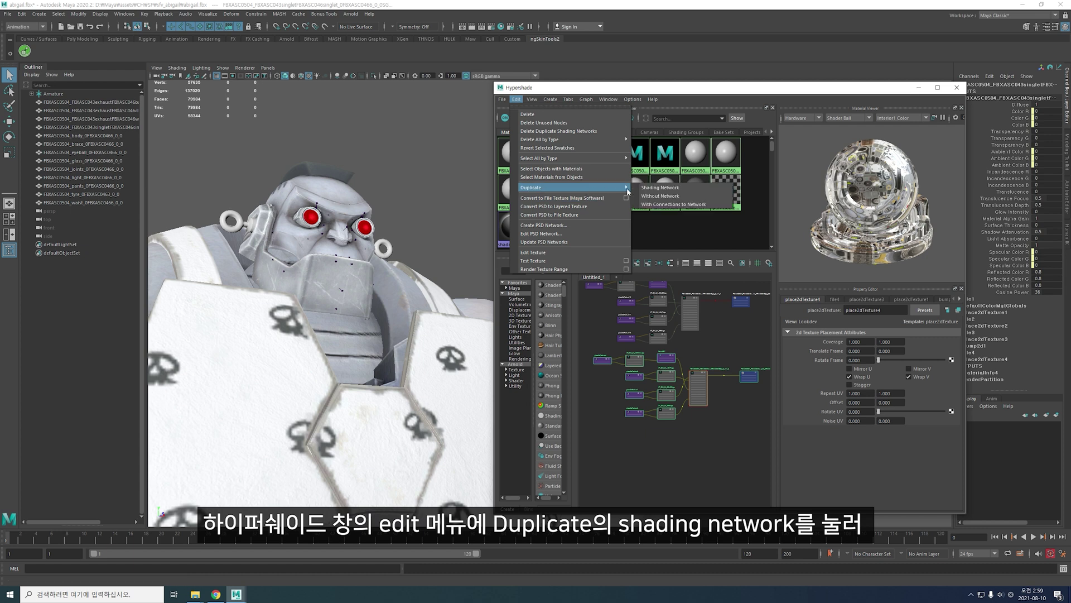
click(660, 188)
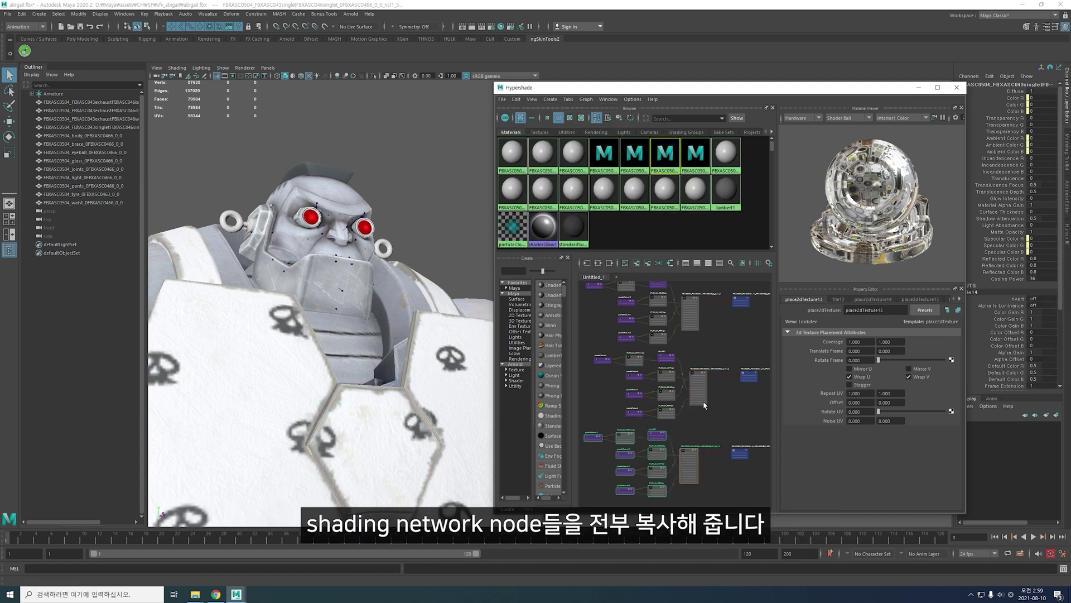
middle_drag(706, 432, 695, 326)
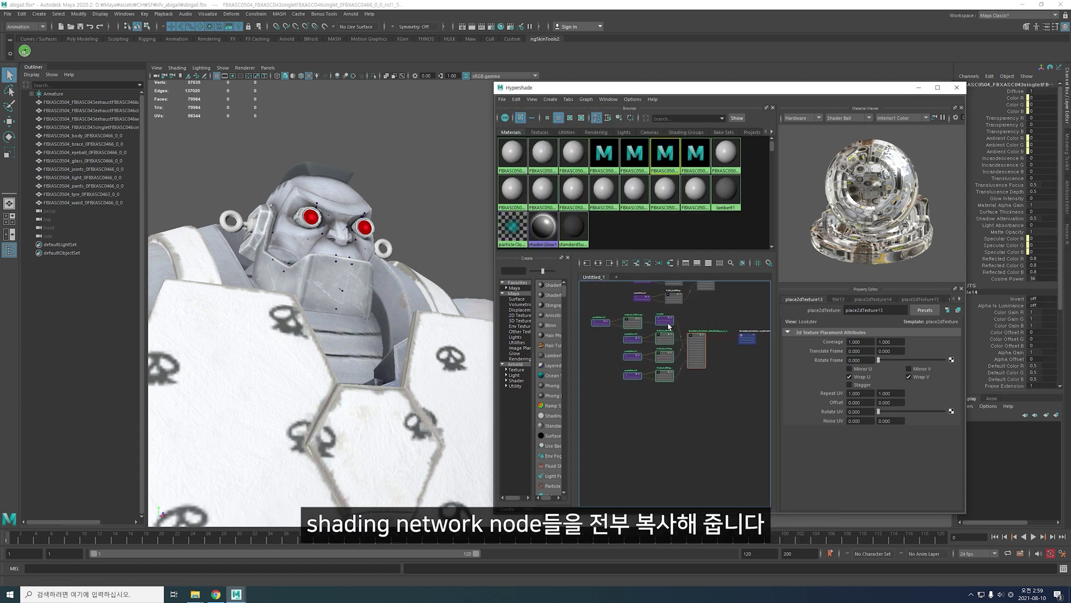
click(390, 246)
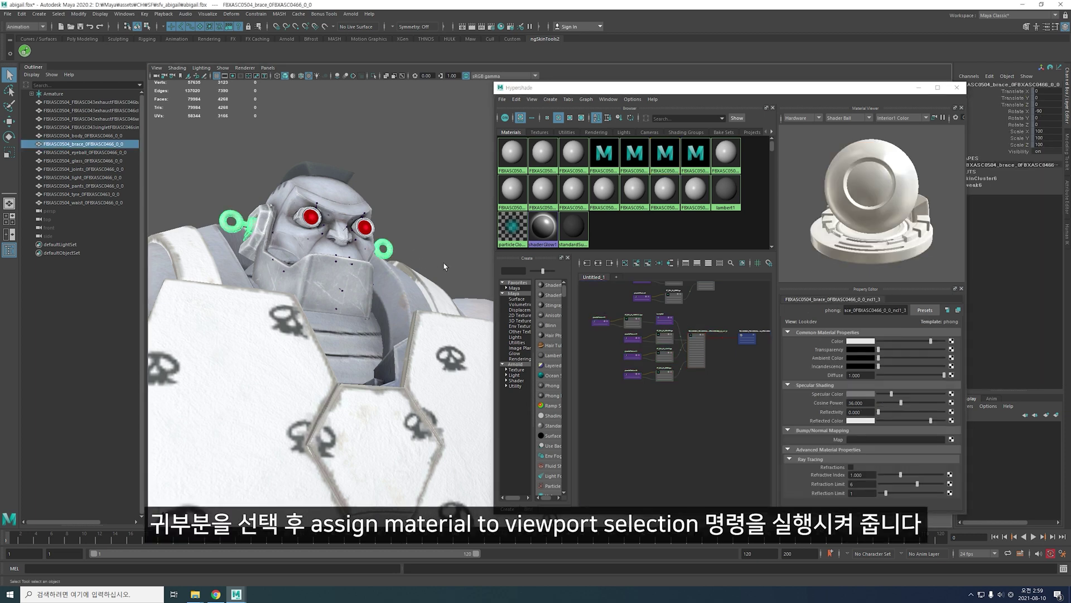
right_drag(697, 337, 694, 317)
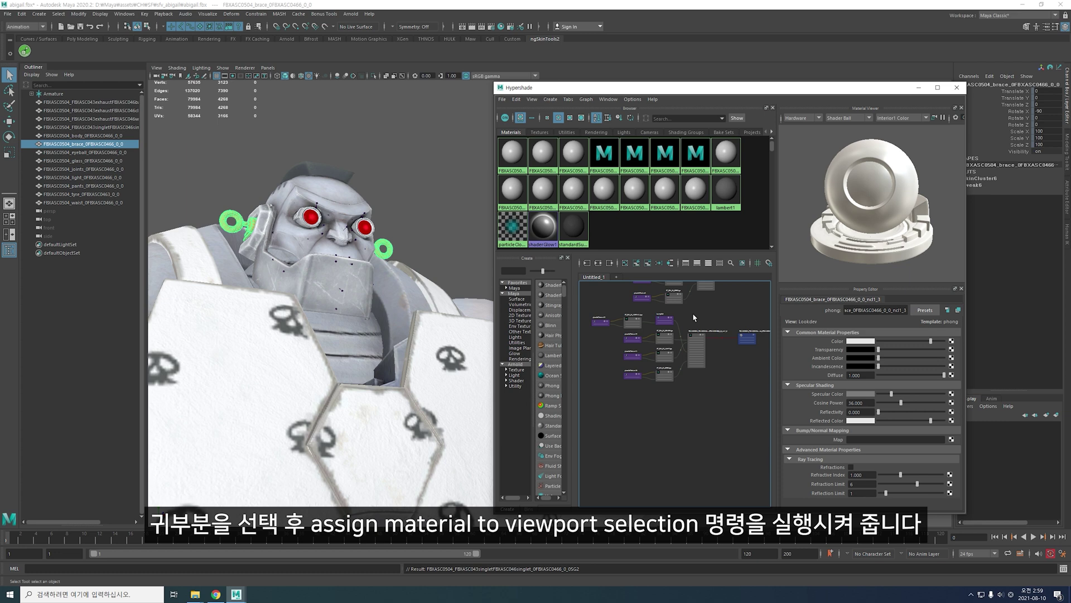
click(390, 214)
Zoom and orbit the view, then select the shoulder exhaust meshes.
scroll(419, 260, down, 3)
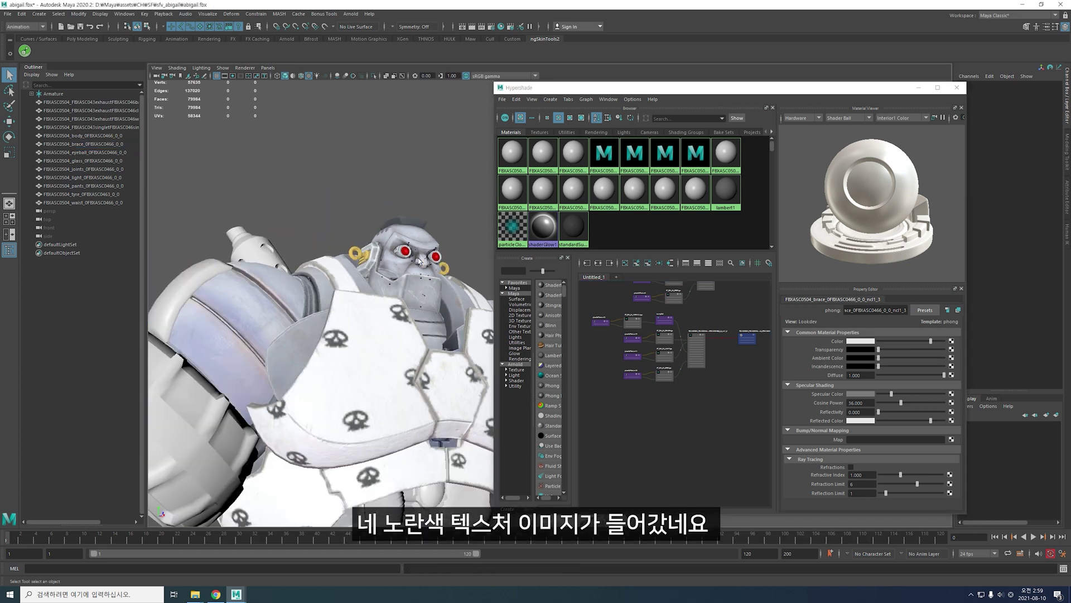
scroll(417, 275, down, 2)
mouse_move(417, 276)
alt+mouse_down()
mouse_move(377, 202)
mouse_move(400, 250)
mouse_move(385, 273)
mouse_move(463, 259)
mouse_move(349, 270)
mouse_move(403, 261)
alt+mouse_up()
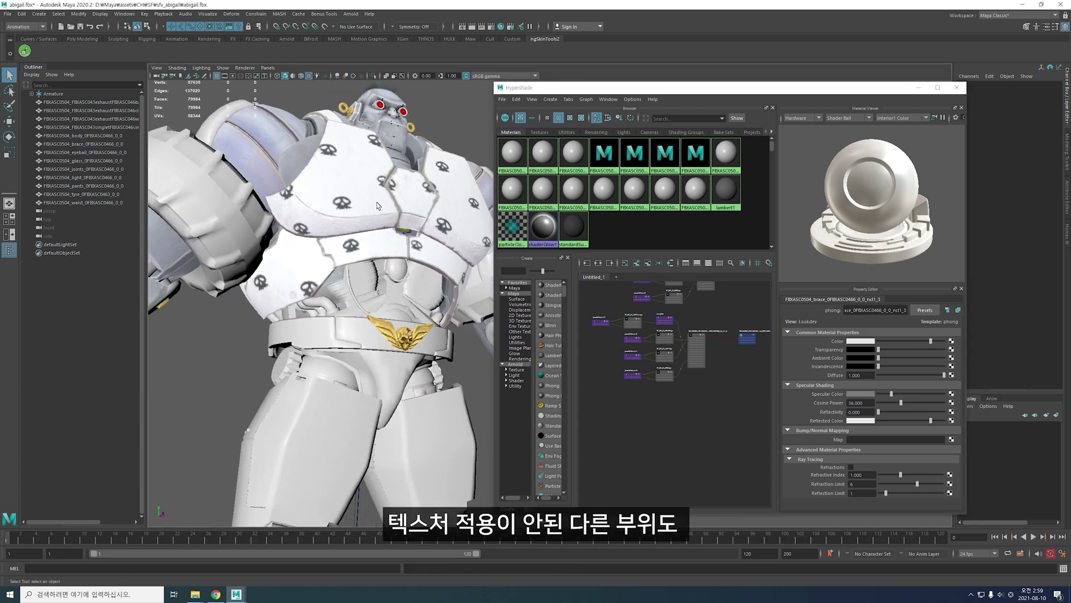
click(374, 180)
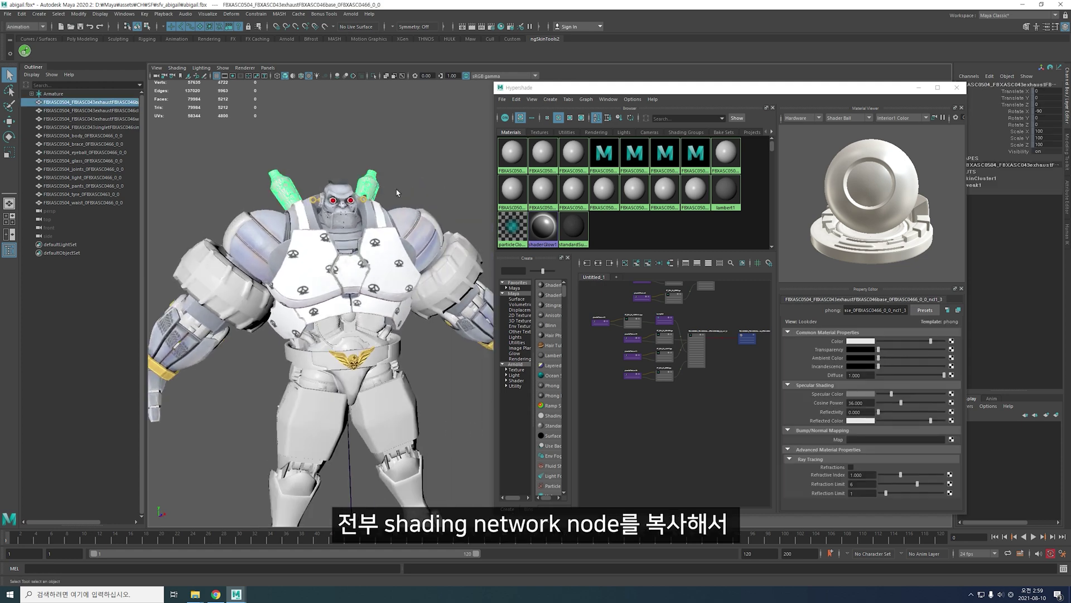
Select the arm tyre meshes and duplicate the textured phong material's network.
click(445, 268)
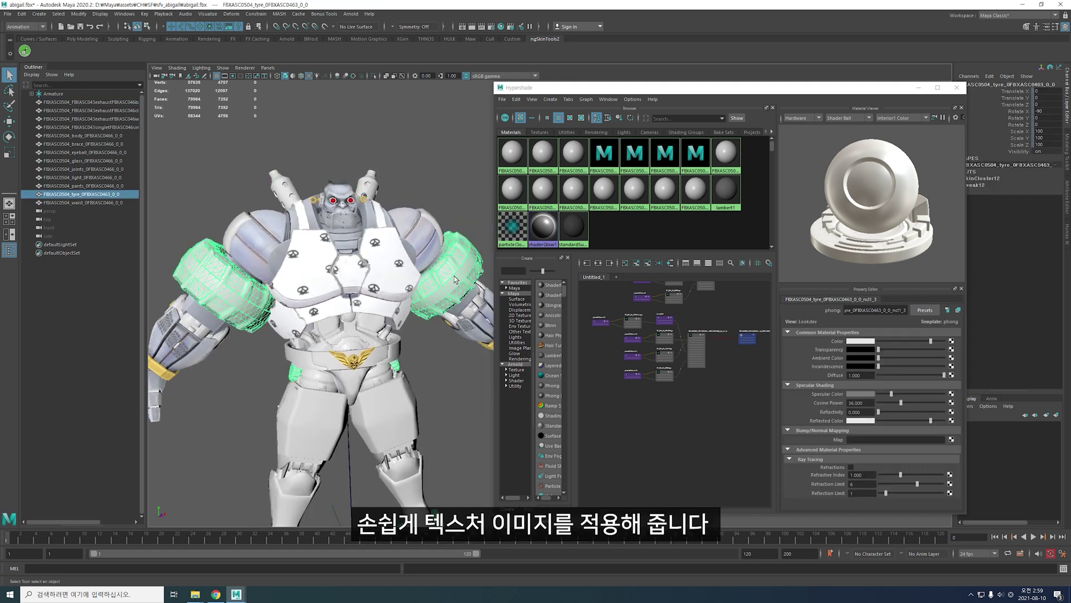
alt+drag(445, 267, 424, 268)
drag(586, 301, 728, 407)
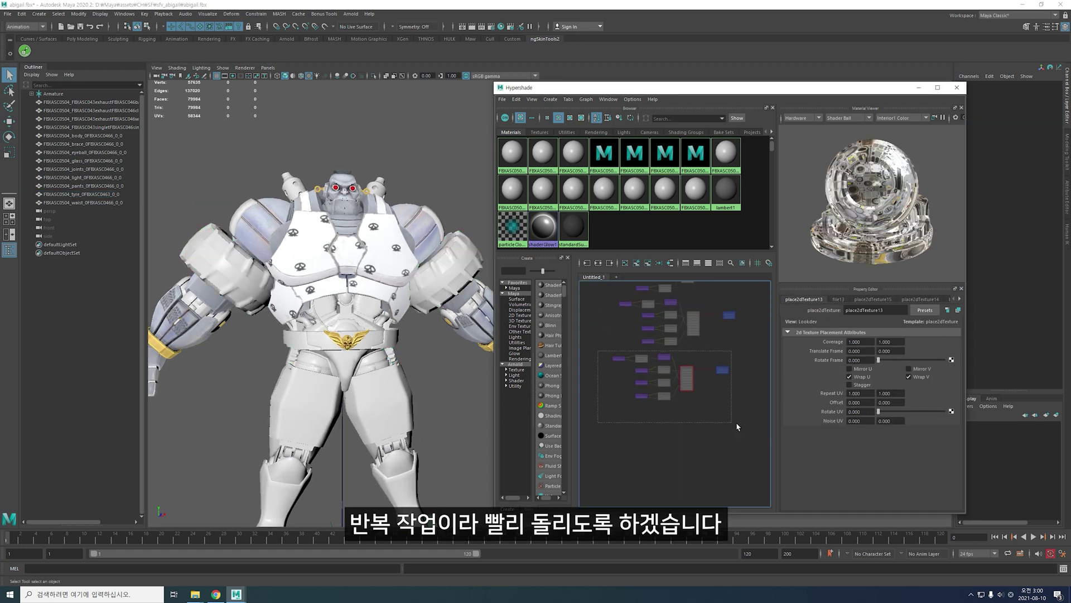
click(516, 98)
click(653, 178)
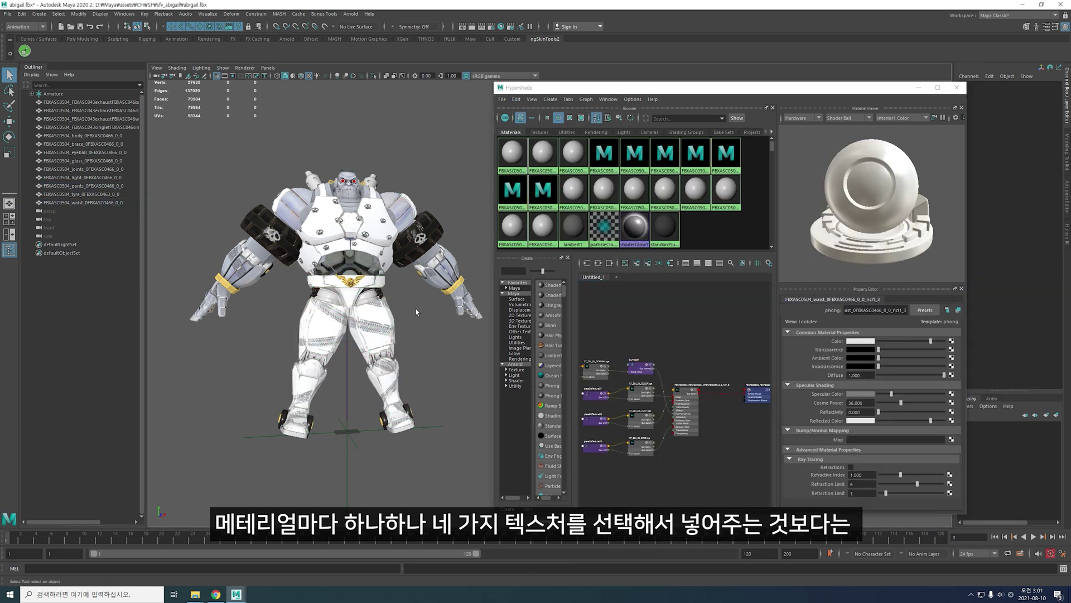
Duplicate the shading network twice more, switch to wireframe and show the eyeball material network.
click(516, 99)
mouse_move(536, 168)
click(650, 190)
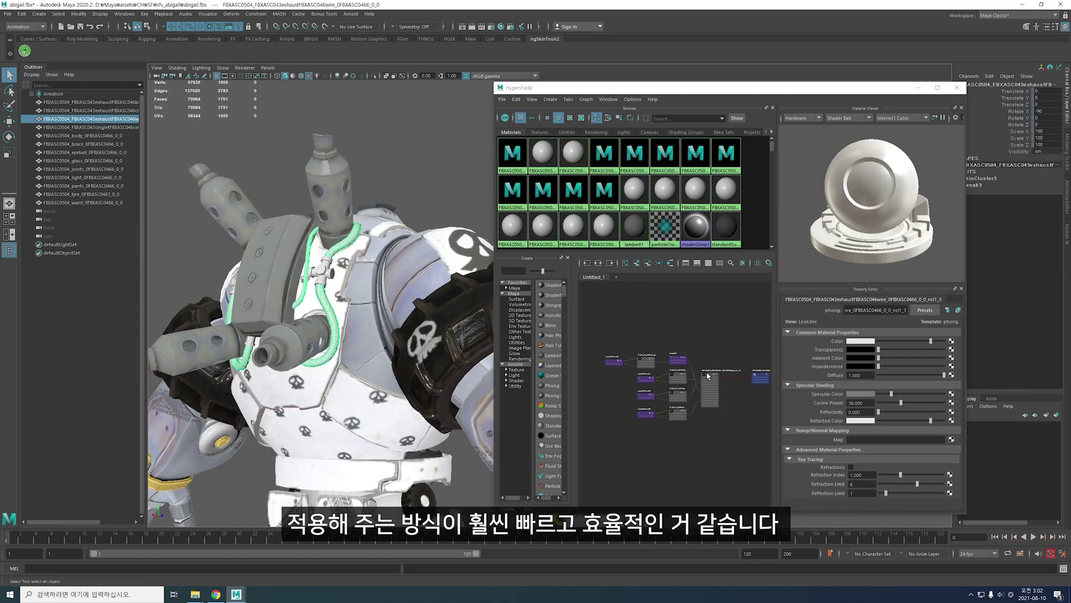
click(516, 99)
click(650, 188)
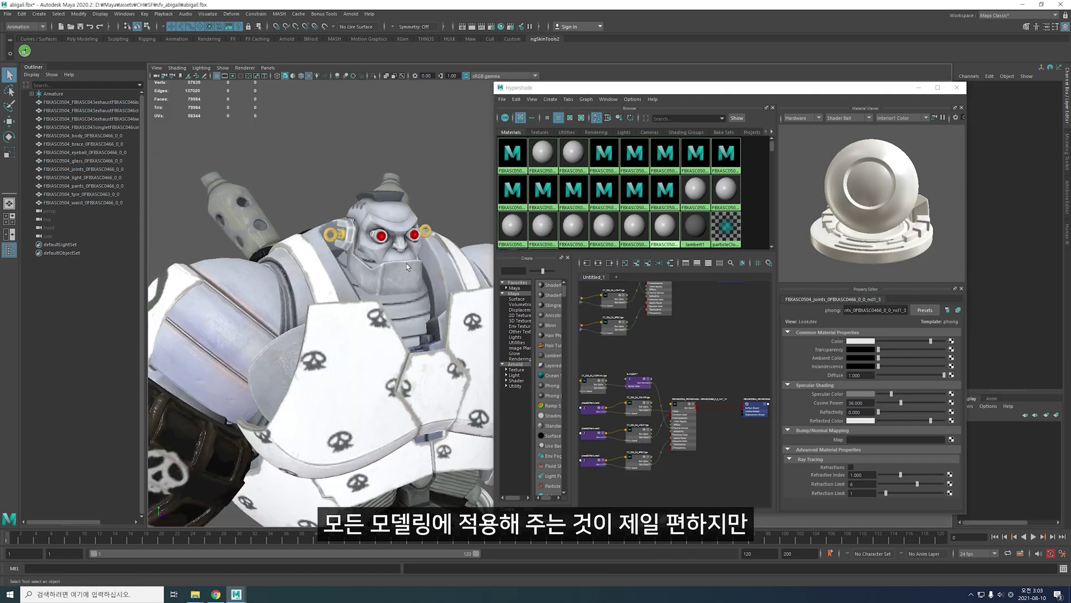
key(4)
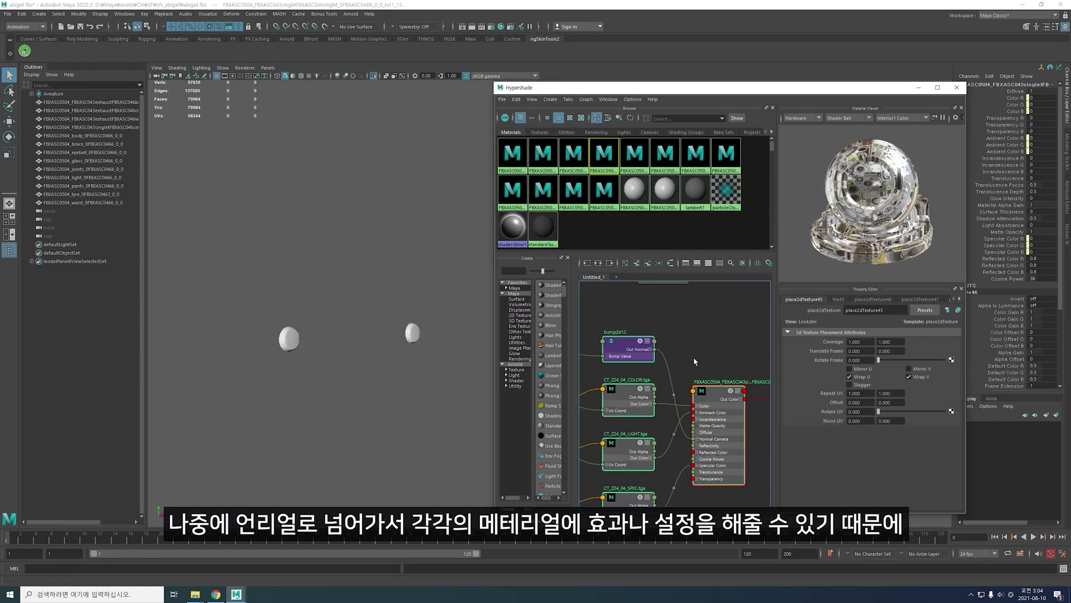
click(340, 361)
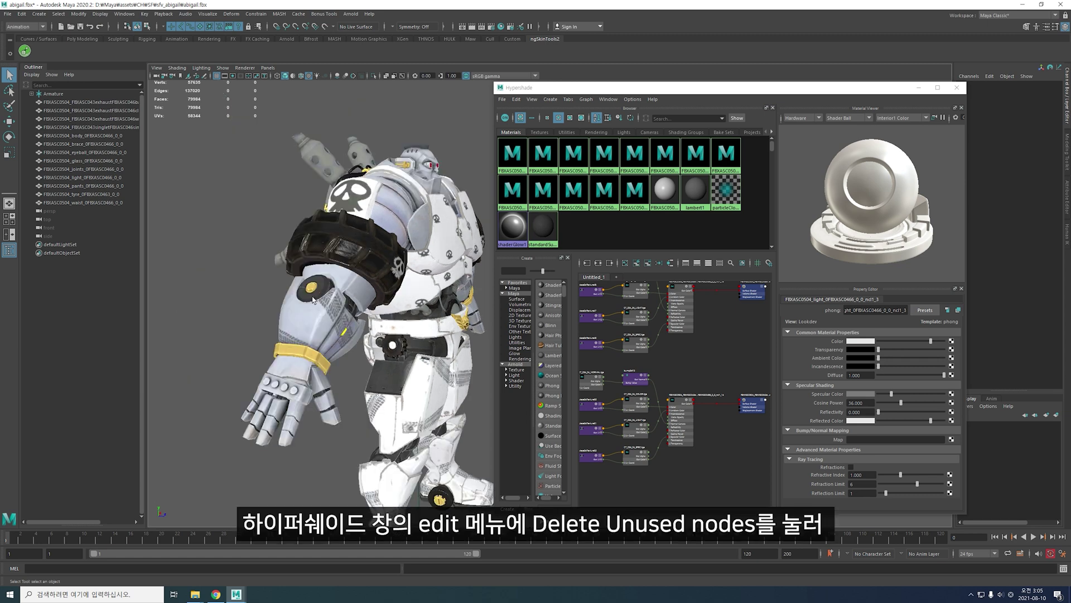
Delete unused nodes in Hypershade and close the material editor.
click(516, 100)
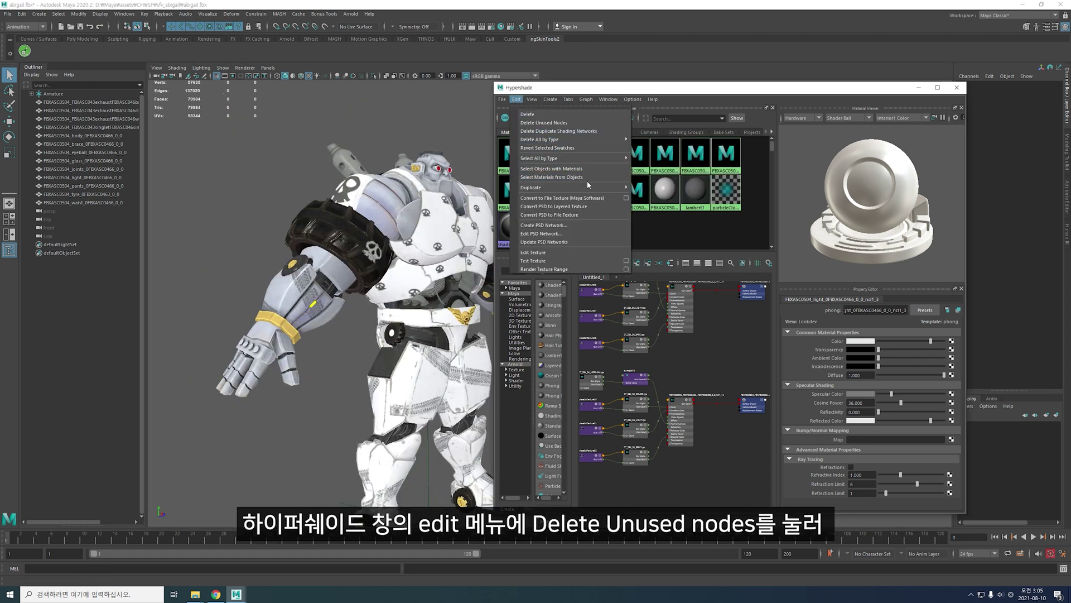
click(563, 123)
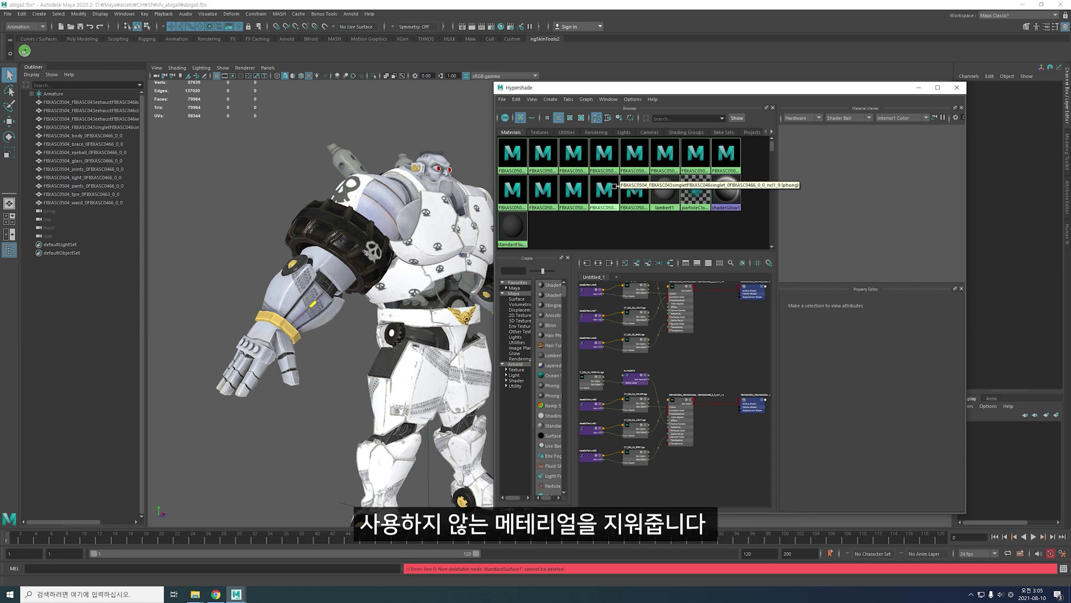
alt+drag(380, 289, 372, 303)
mouse_move(566, 94)
mouse_down()
mouse_move(653, 99)
mouse_move(631, 102)
mouse_up()
alt+drag(413, 251, 429, 245)
alt+right_drag(407, 251, 419, 247)
click(1020, 95)
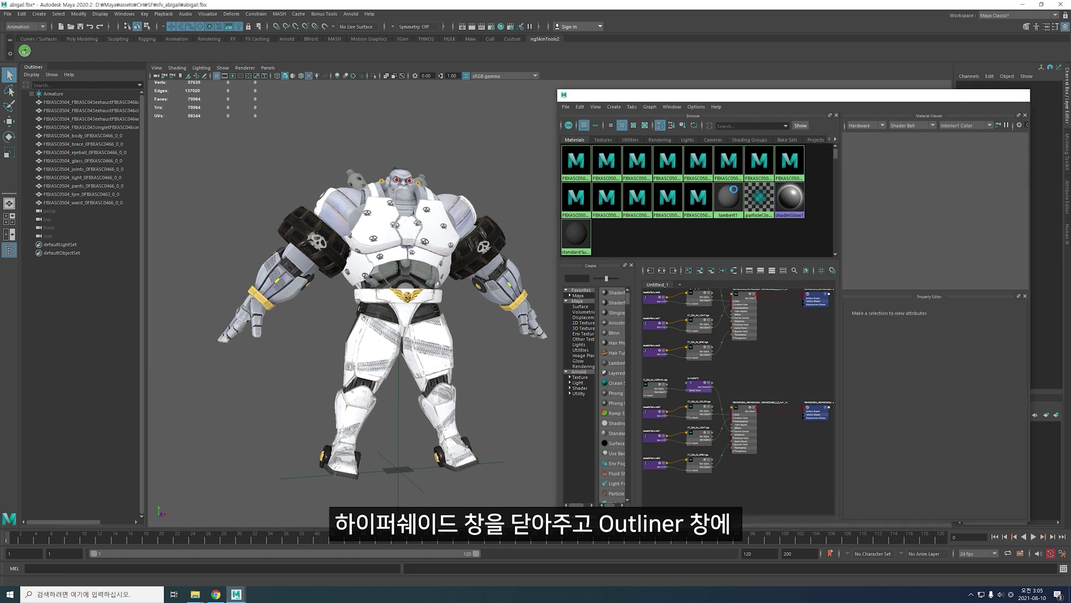
alt+middle_drag(474, 229, 536, 226)
Group all robot meshes with Ctrl+G, name the group MD, and parent it under Armature.
mouse_move(536, 226)
alt+mouse_down()
mouse_move(558, 221)
mouse_move(575, 231)
alt+mouse_up()
click(83, 102)
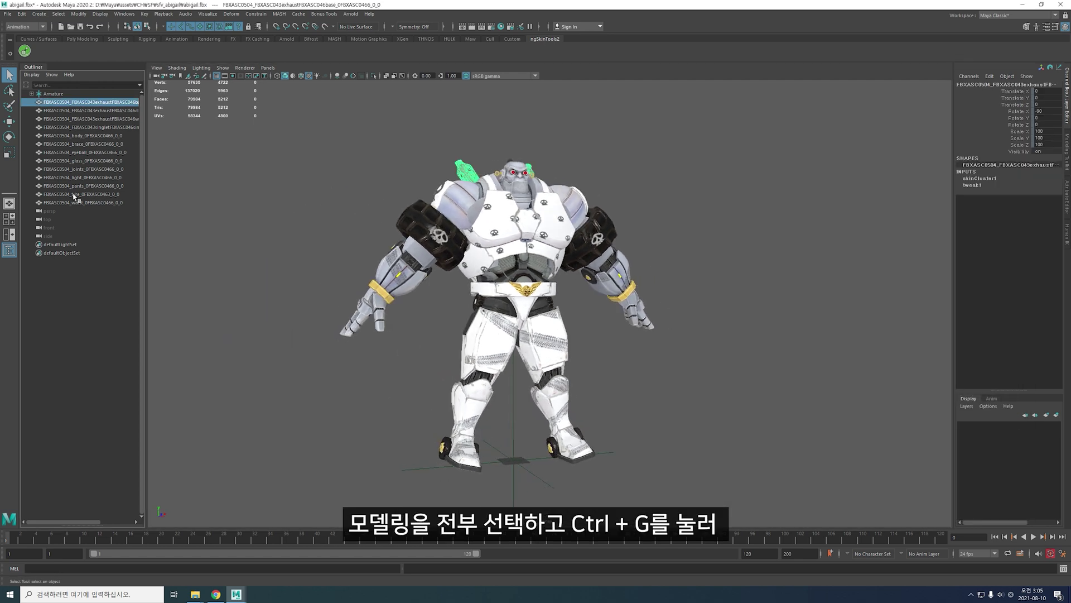
shift+click(78, 203)
key(ctrl+g)
double_click(54, 135)
key(Caps_Lock)
text(MD)
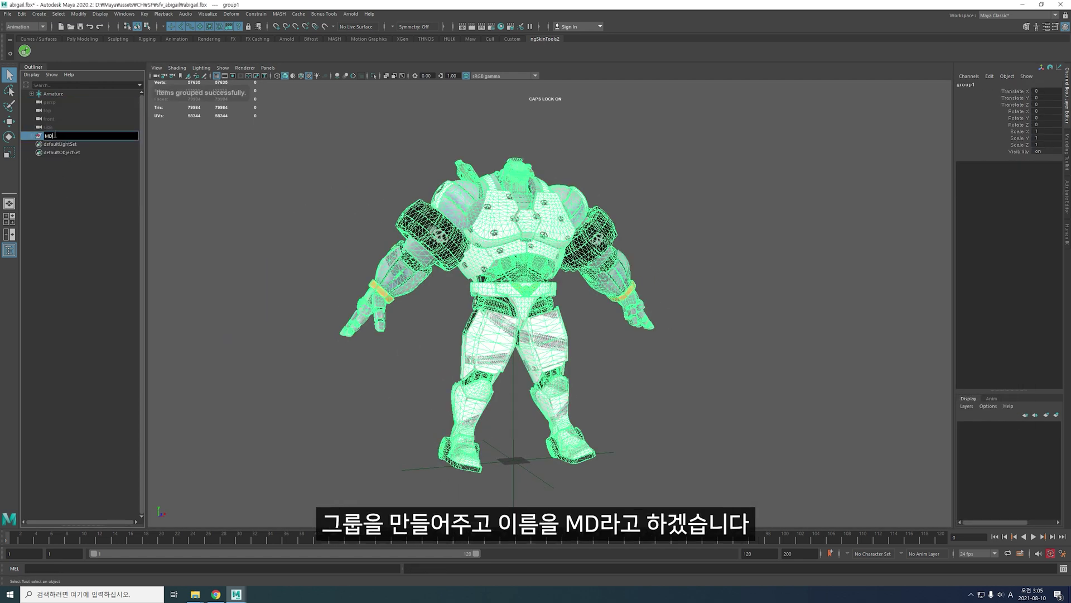
key(Return)
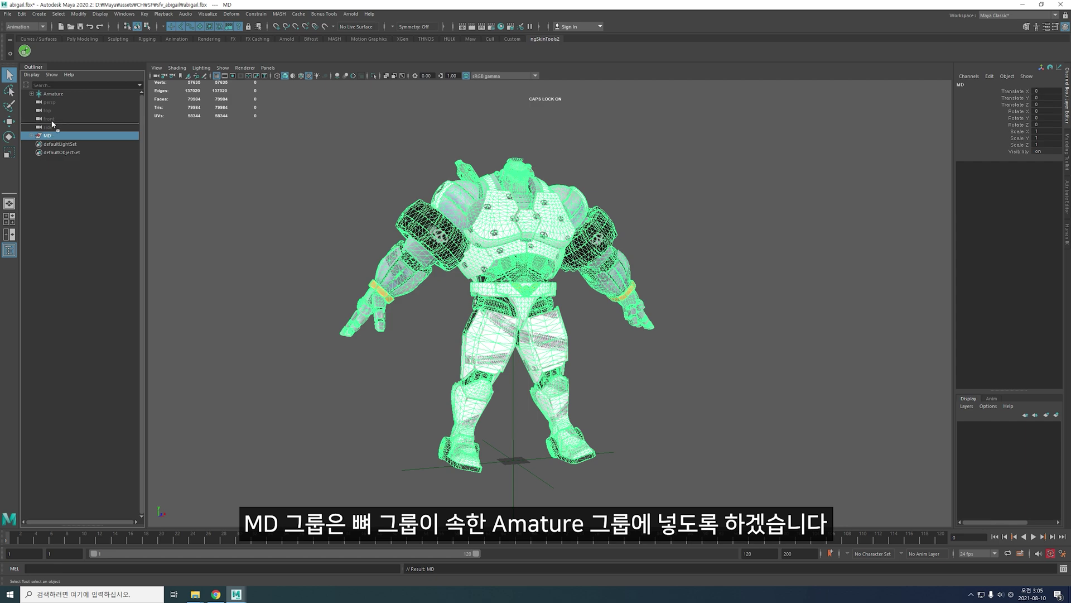
middle_drag(52, 123, 53, 93)
Clear the selection and turn the view so the character faces the camera.
click(413, 164)
alt+middle_drag(498, 223, 522, 240)
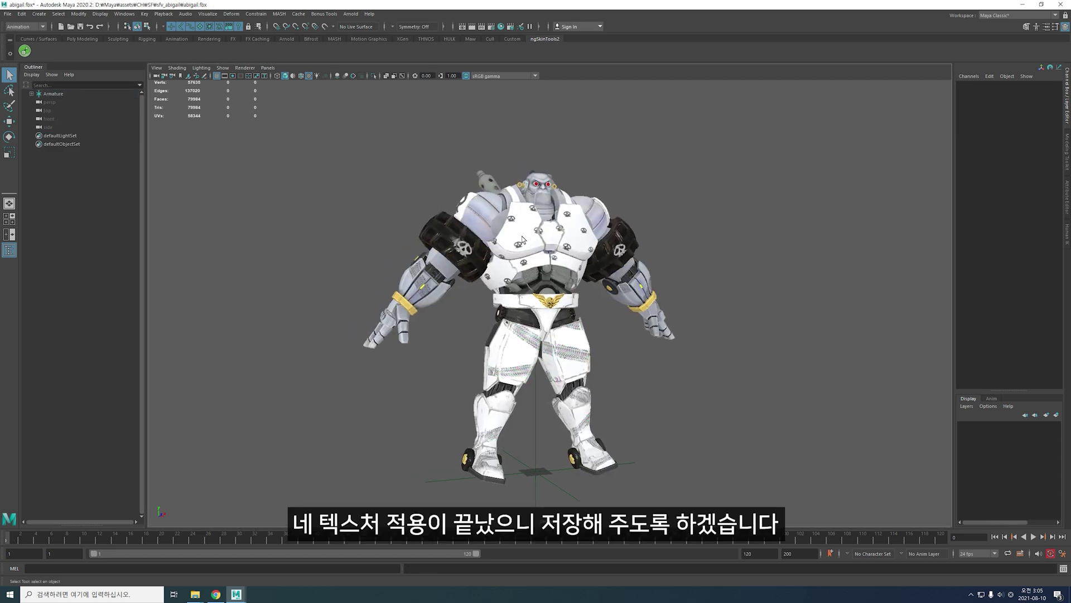
alt+drag(475, 244, 460, 244)
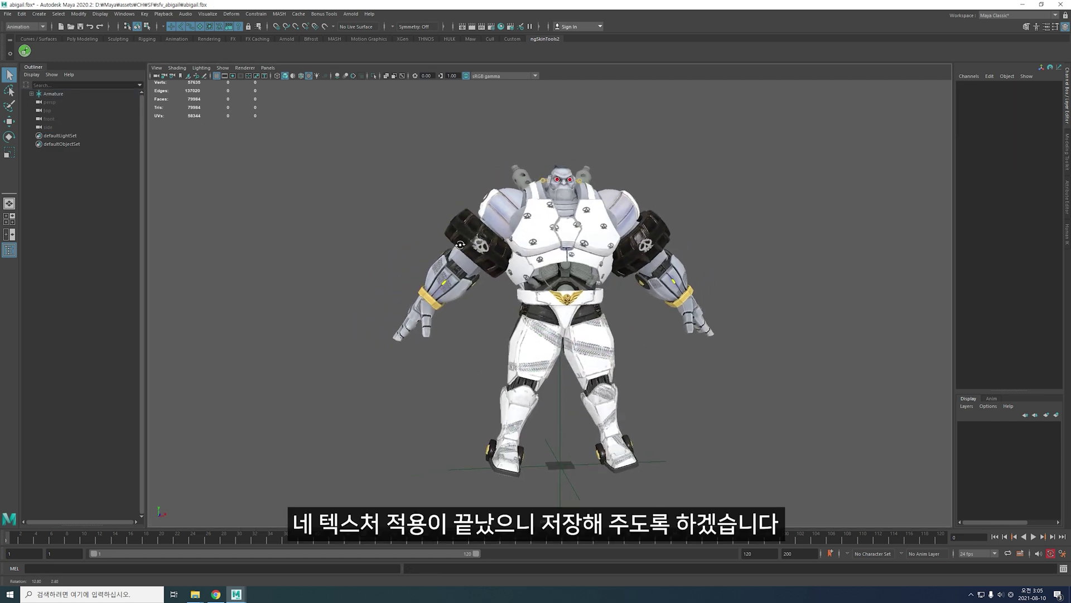
click(5, 13)
Save the scene as abigail.mb.
click(33, 58)
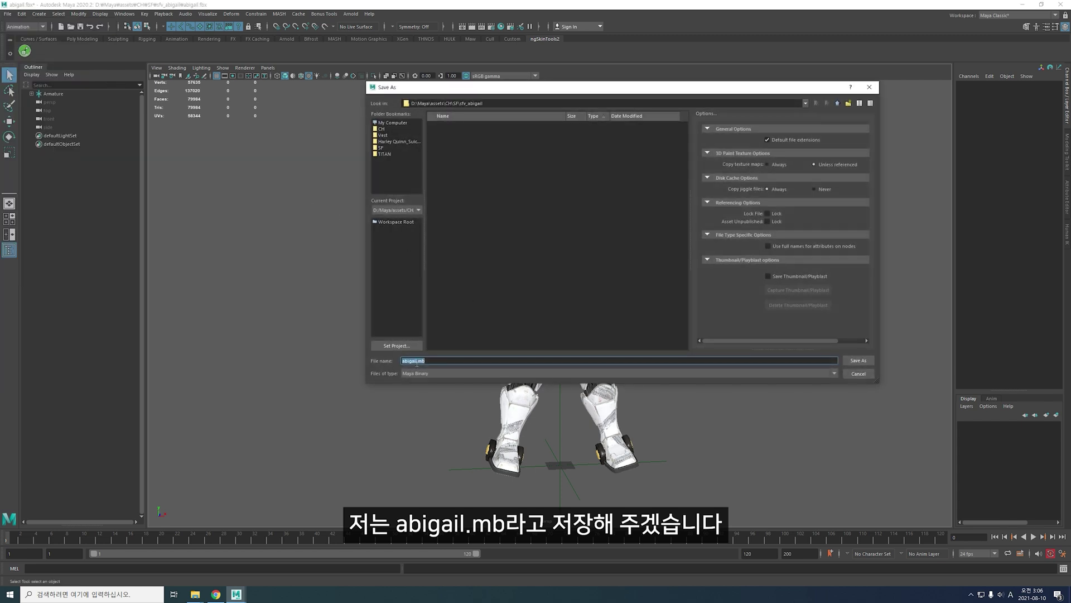
click(852, 359)
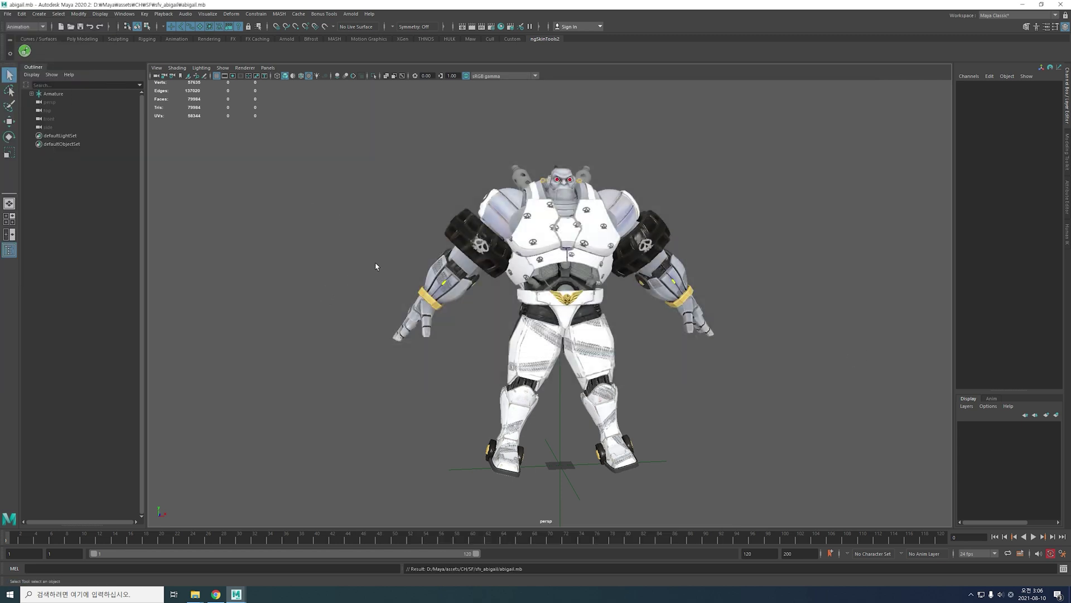
alt+drag(371, 268, 304, 266)
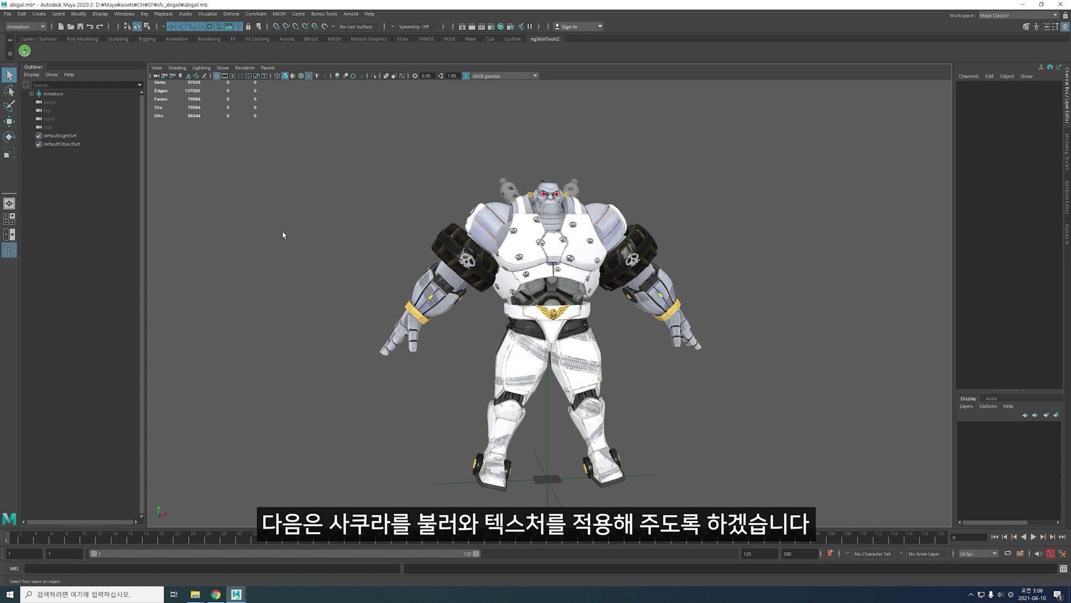
Open sakura.fbx from the sfv_sakura folder.
click(70, 27)
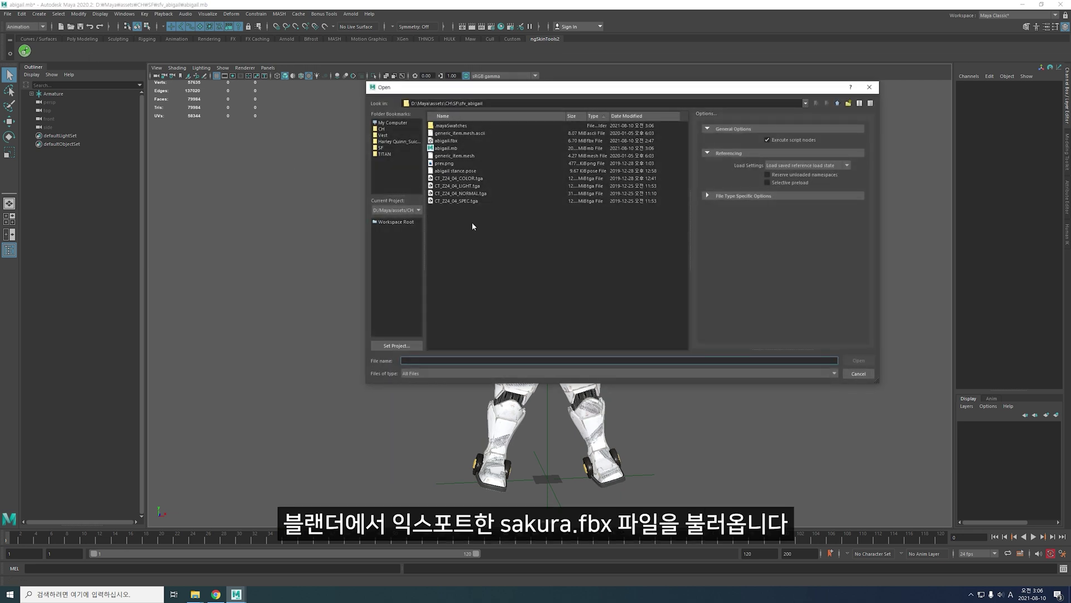
click(838, 103)
double_click(449, 141)
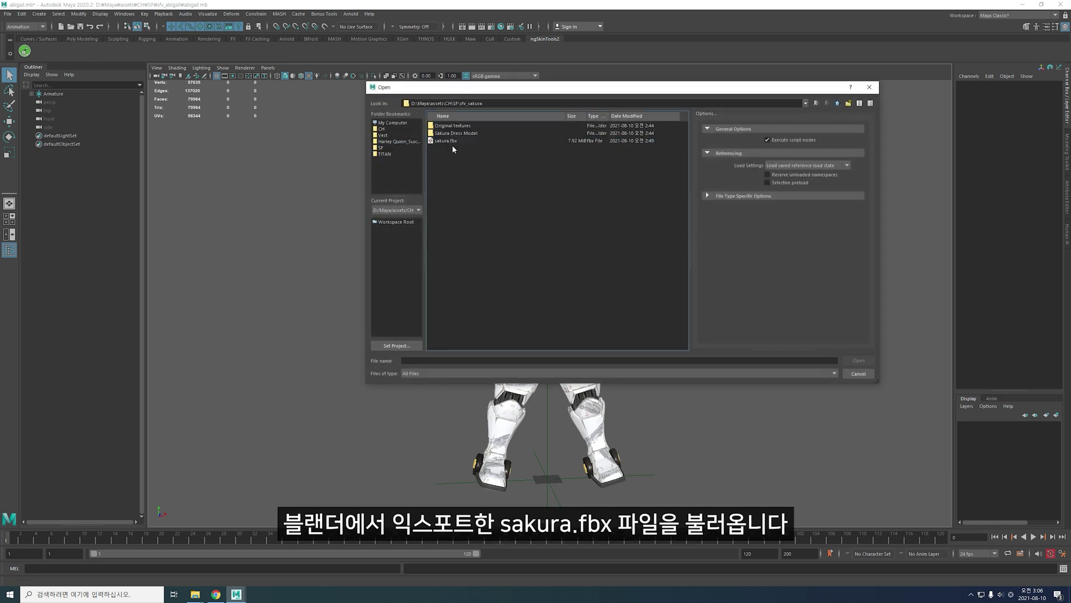
click(448, 141)
click(859, 360)
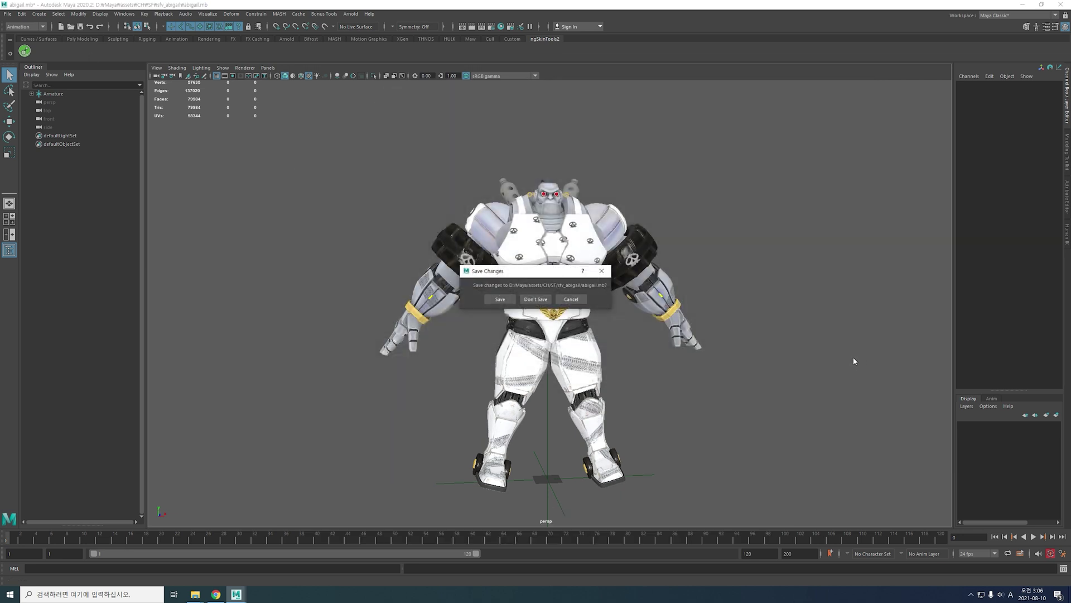
Save the robot scene, then frame Sakura and check her skin and shoes.
click(500, 300)
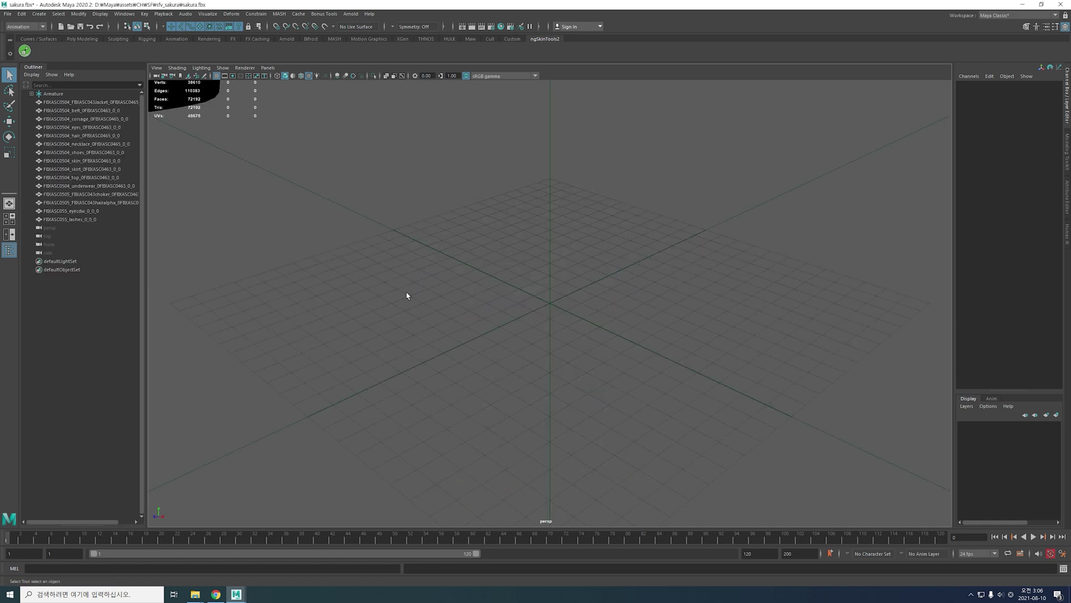
key(f)
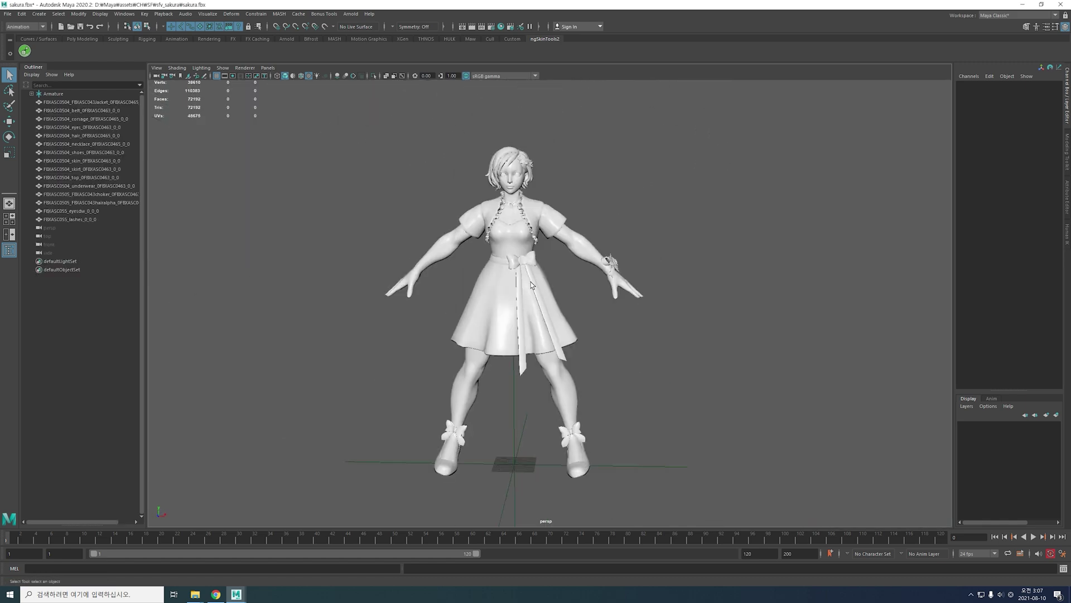
scroll(624, 211, up, 5)
click(459, 387)
scroll(437, 411, up, 3)
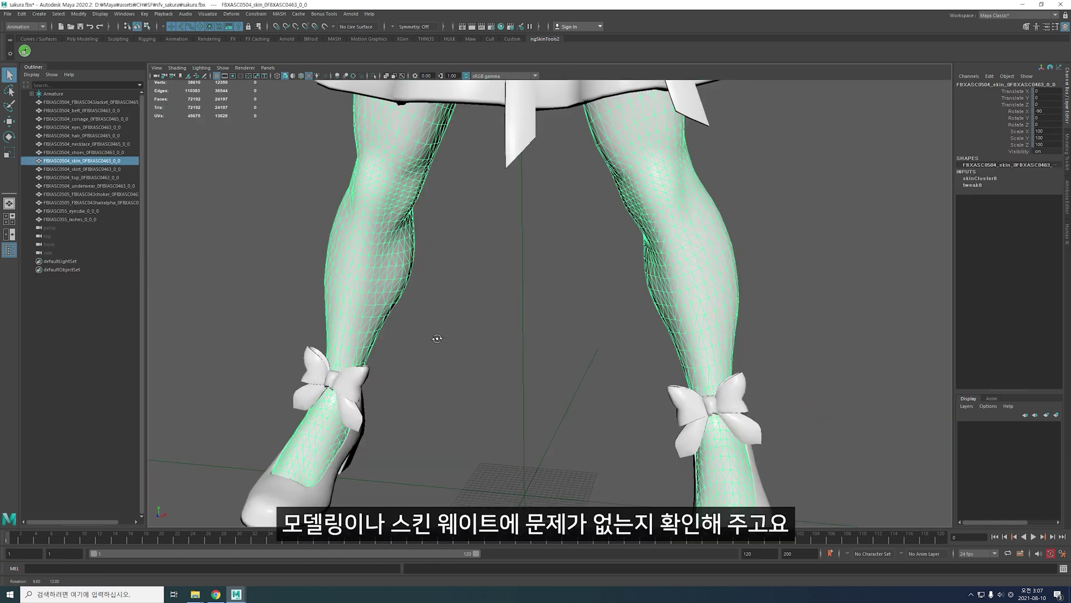
click(341, 385)
scroll(342, 385, down, 2)
click(435, 312)
Pan and orbit over the skirt, legs, torso, head and back of the model.
mouse_move(468, 239)
alt+middle_down()
mouse_move(475, 280)
mouse_move(506, 289)
alt+middle_up()
alt+drag(506, 290, 570, 275)
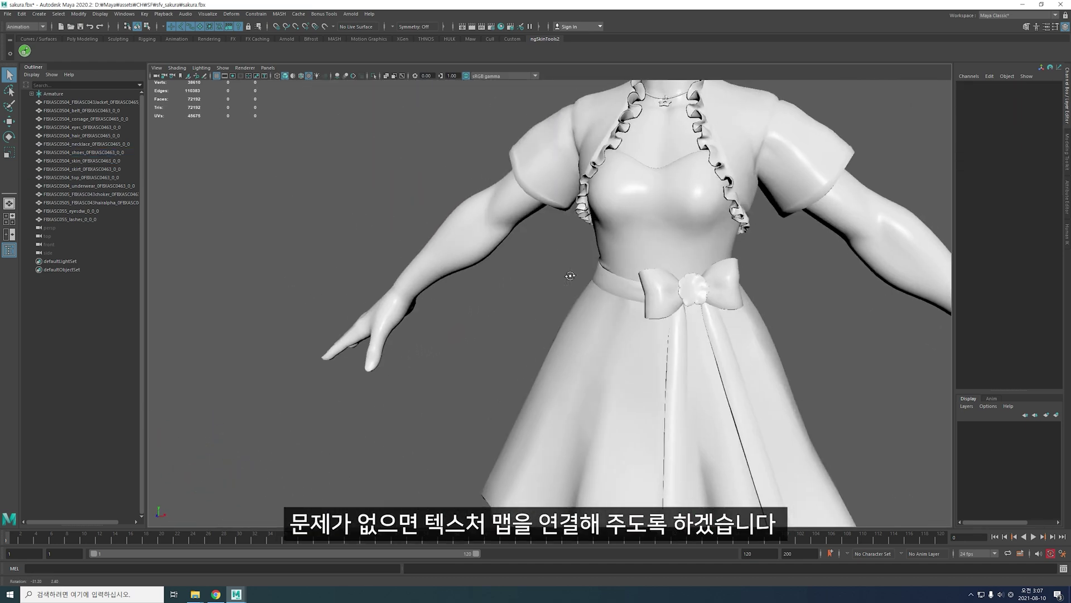
scroll(570, 276, down, 2)
alt+middle_drag(569, 275, 532, 325)
scroll(531, 324, up, 5)
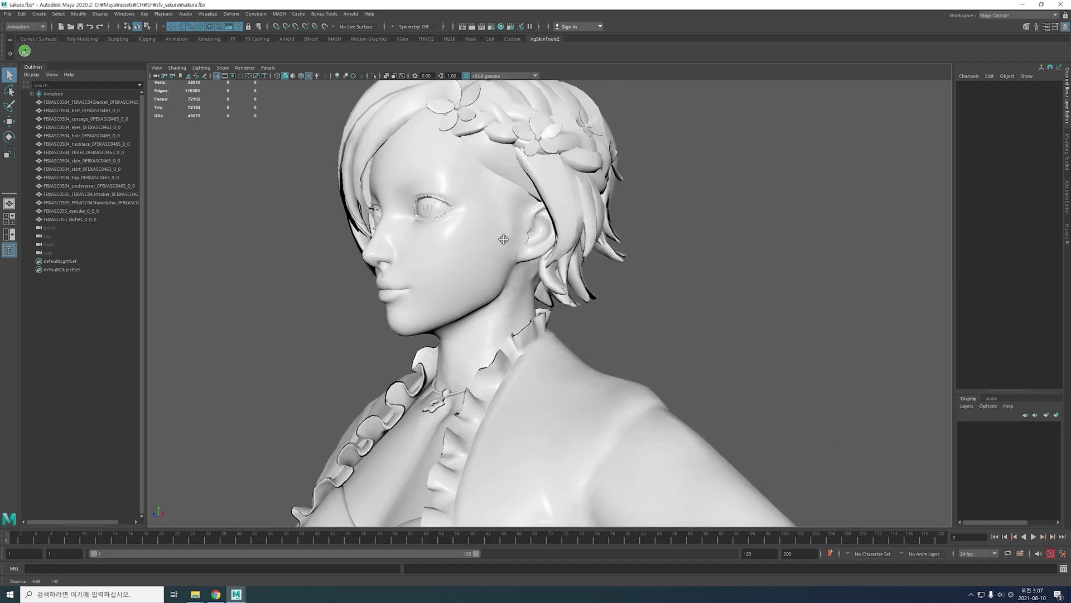
scroll(531, 324, up, 3)
alt+drag(532, 325, 558, 313)
Check the hair, jacket, belt and skirt meshes by selecting each.
click(502, 279)
scroll(502, 279, down, 2)
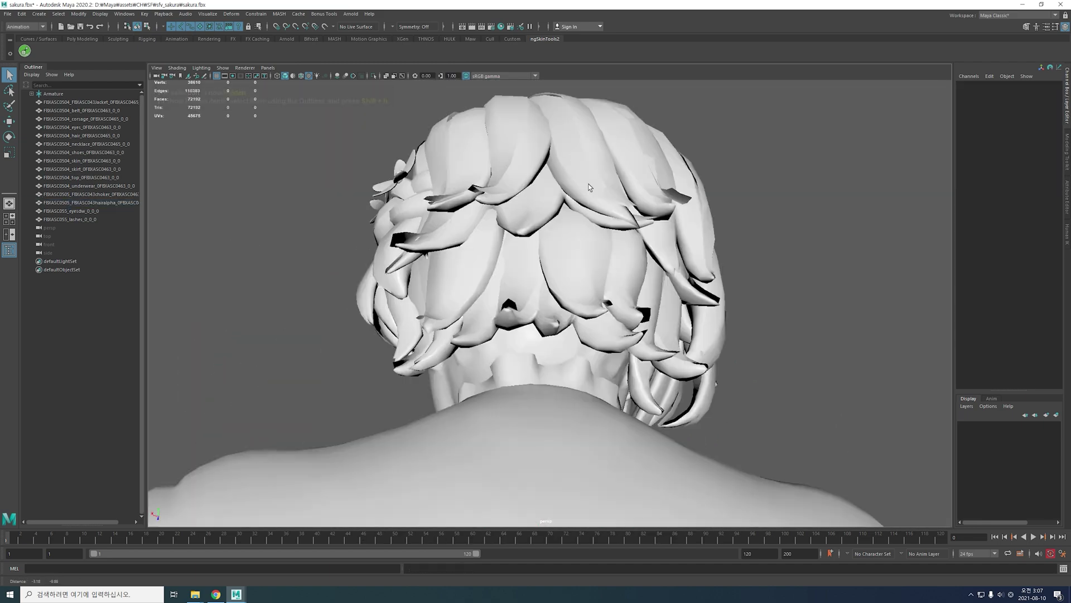
click(659, 290)
alt+drag(690, 244, 616, 236)
click(616, 236)
alt+middle_drag(616, 236, 571, 273)
click(571, 273)
Hide the skirt to inspect the underwear, restore it, and bring up the Hypershade.
key(ctrl+h)
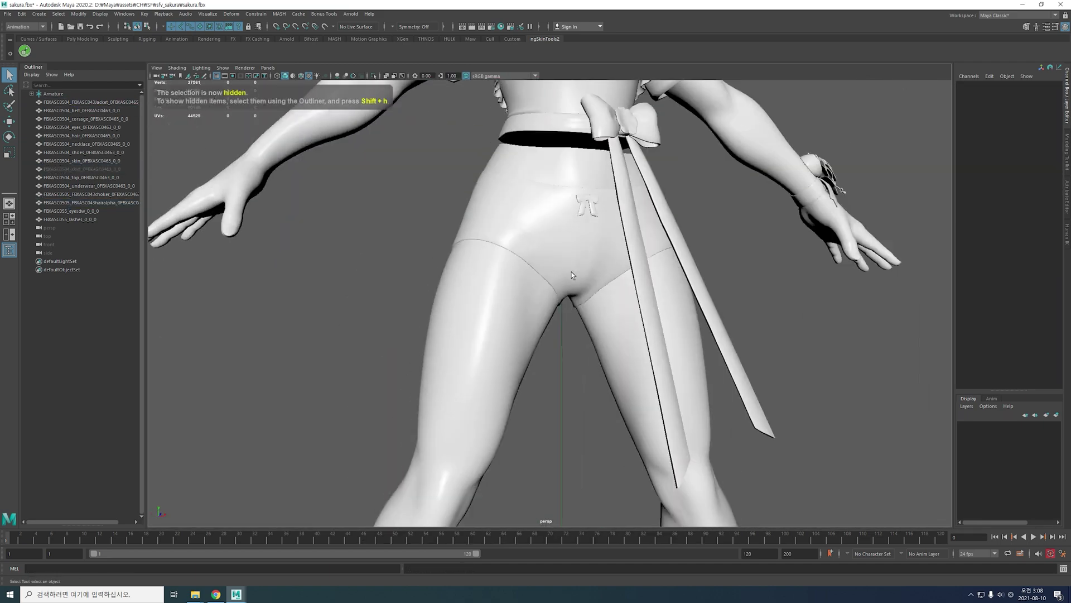
alt+drag(571, 272, 385, 271)
click(412, 269)
key(ctrl+shift+h)
key(a)
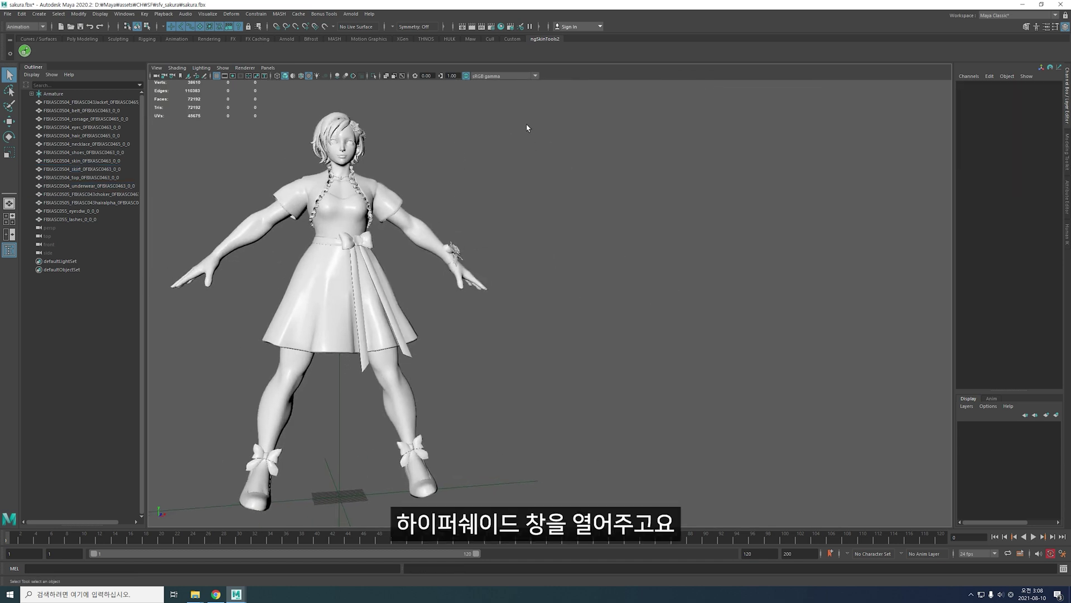
click(504, 31)
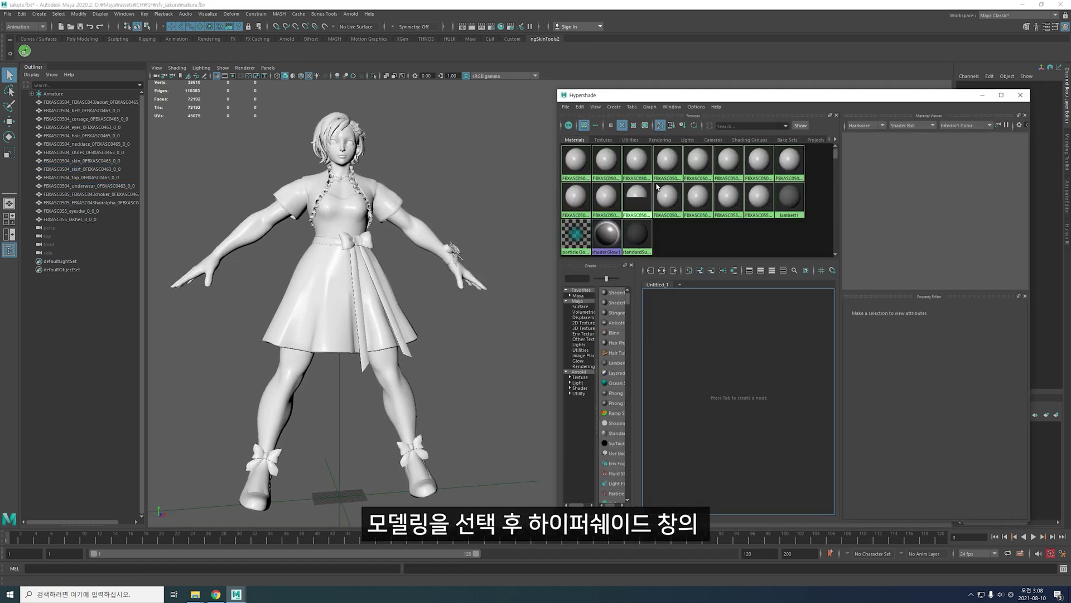
drag(749, 95, 682, 87)
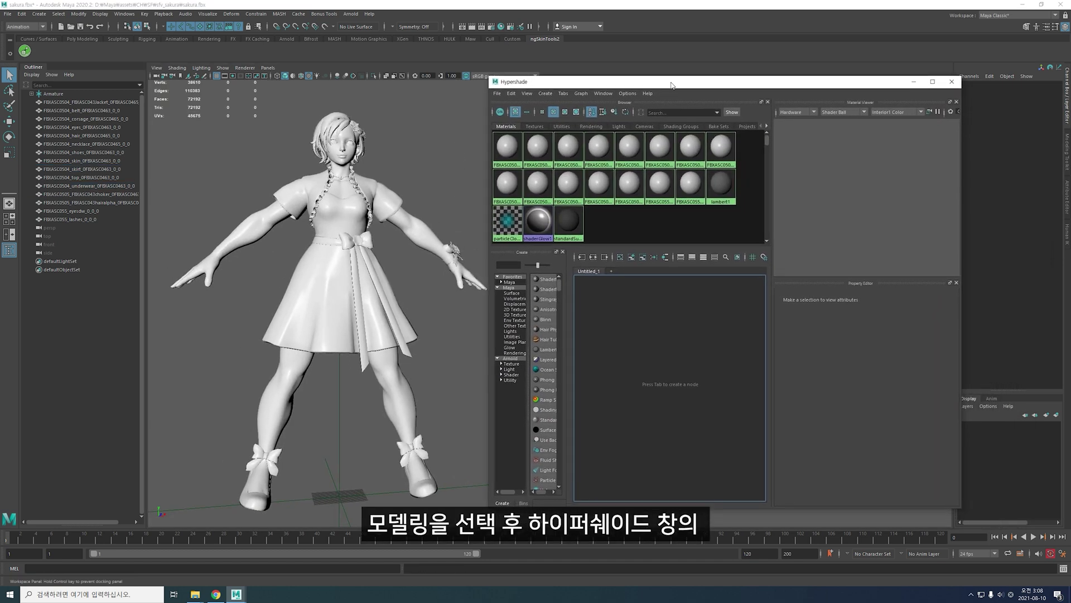
Graph the skirt's material and connect a File texture to its Color.
click(340, 286)
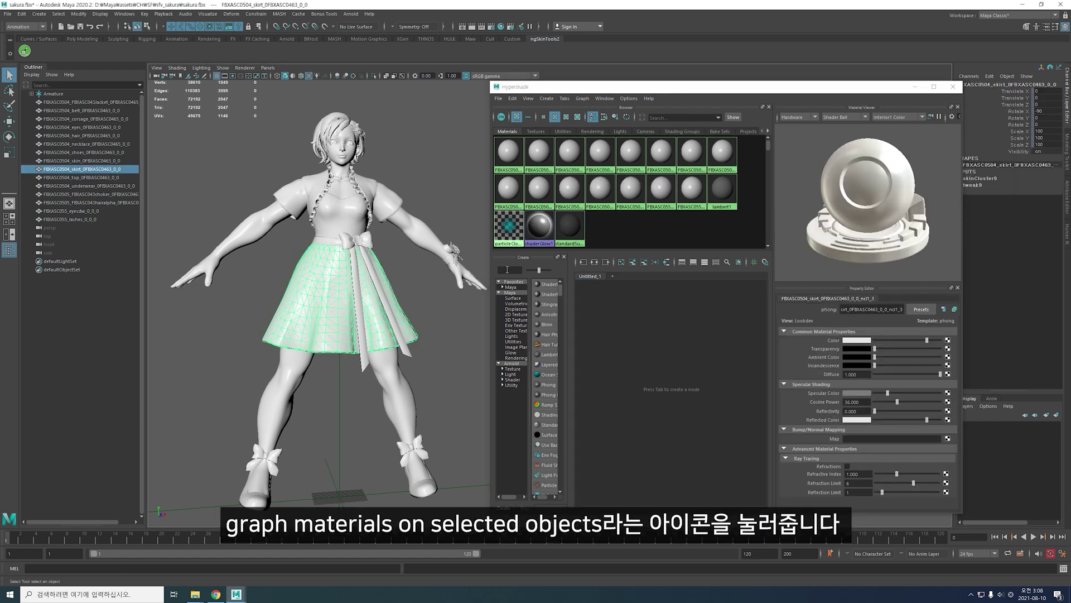
click(666, 262)
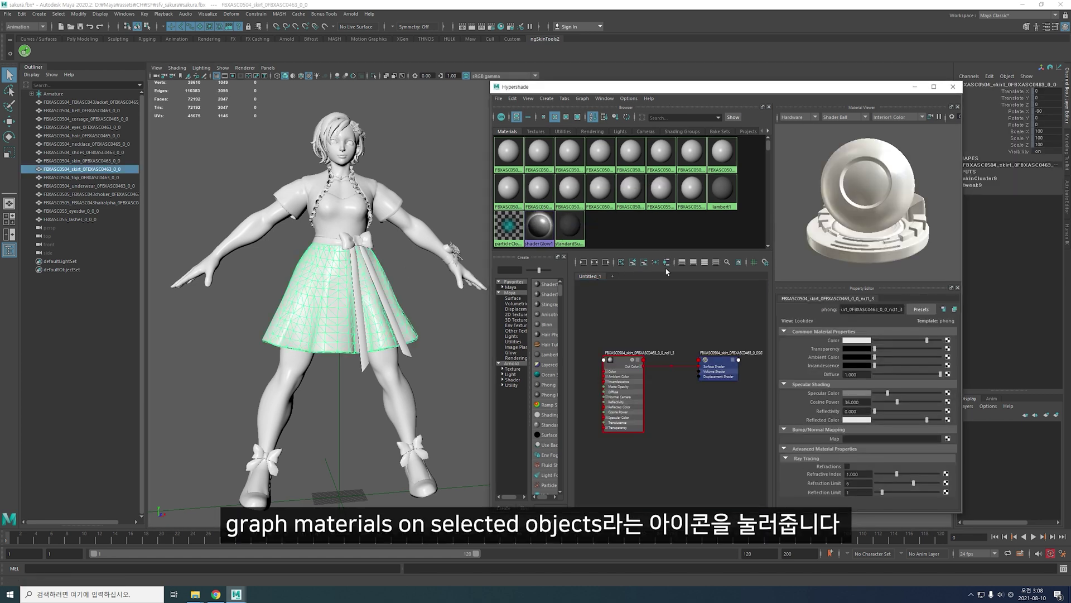
click(623, 363)
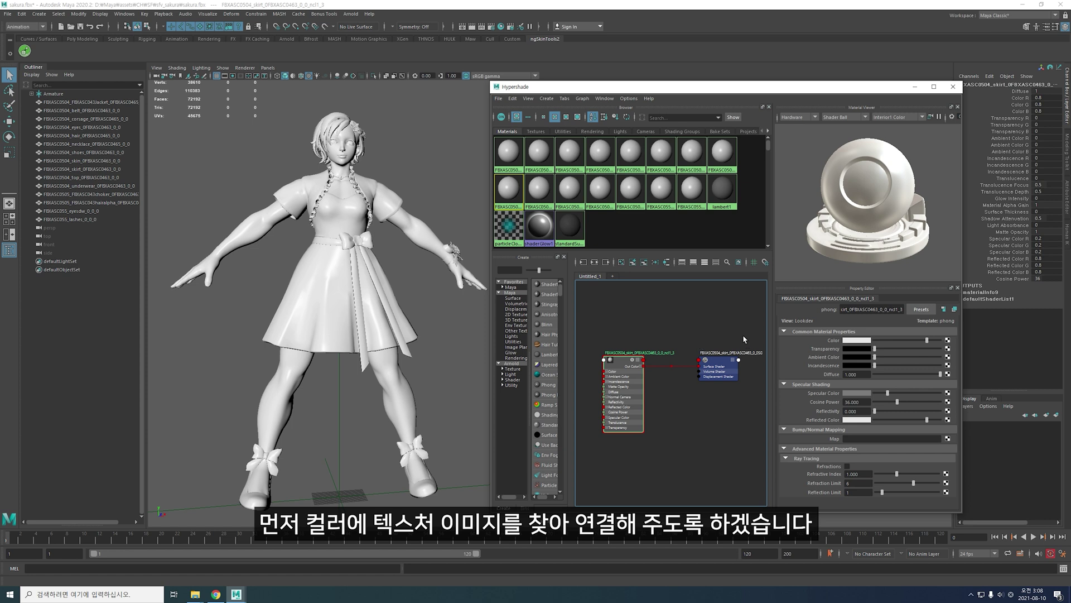
click(948, 341)
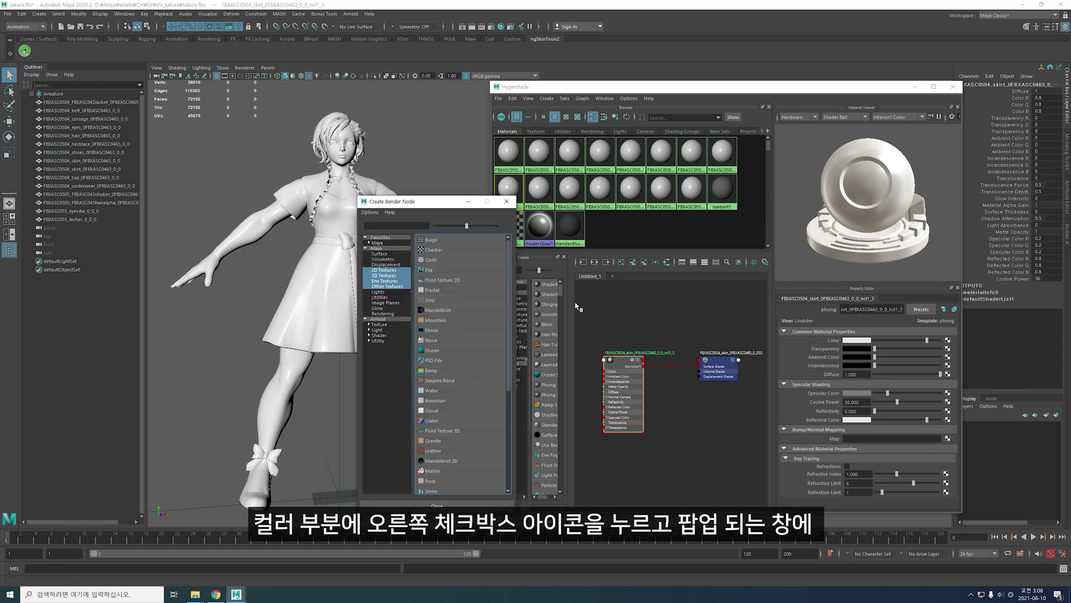
click(459, 271)
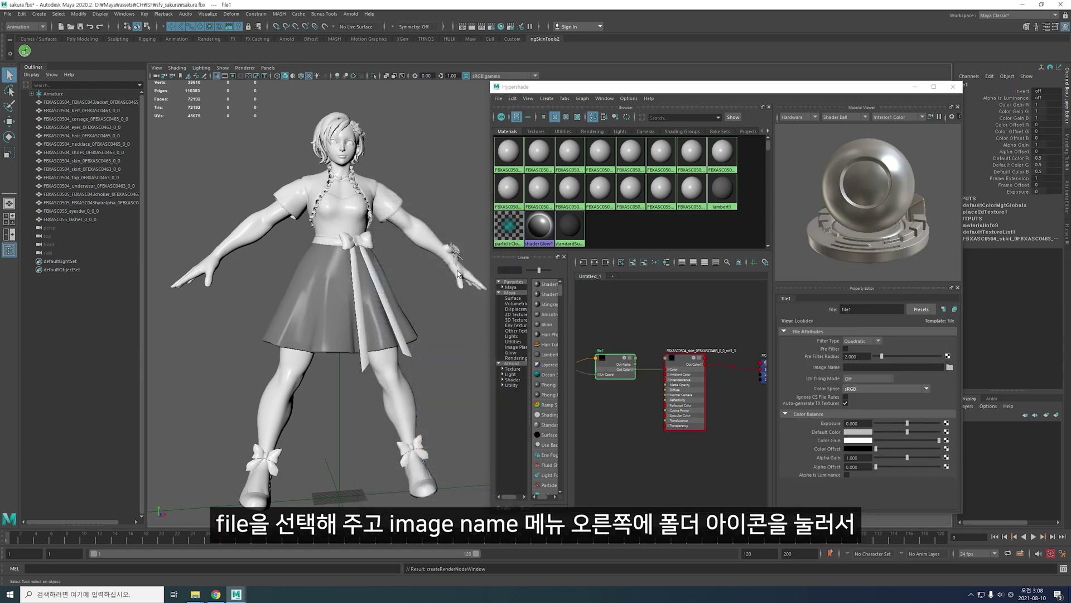
Load CT_Z26_10_COLOR_01.tga from the Sakura Dress Model folder into the file texture.
click(950, 368)
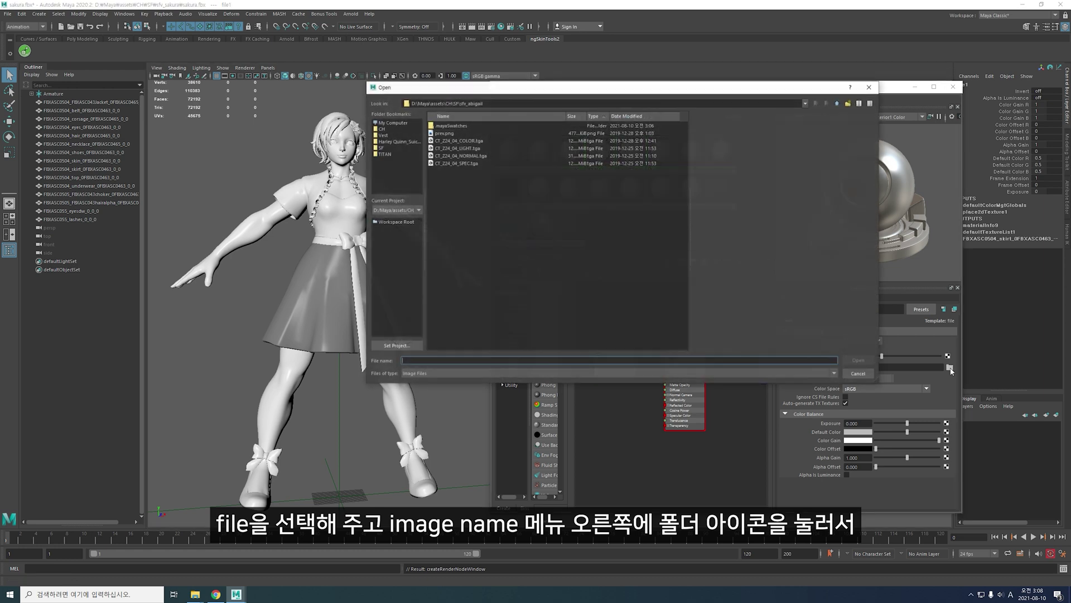
click(837, 104)
double_click(461, 141)
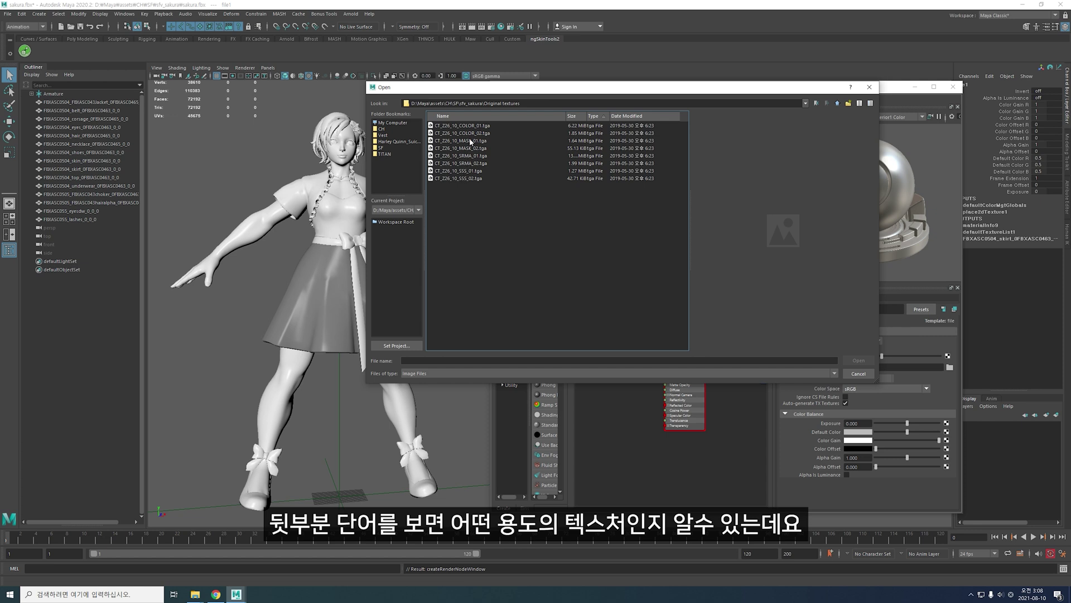
click(836, 106)
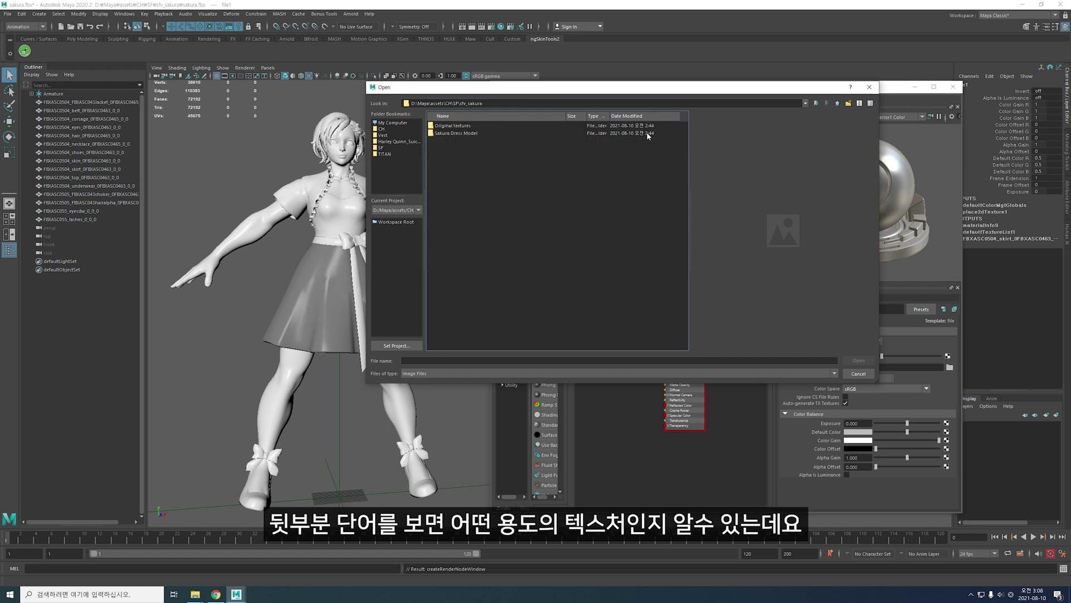
double_click(455, 134)
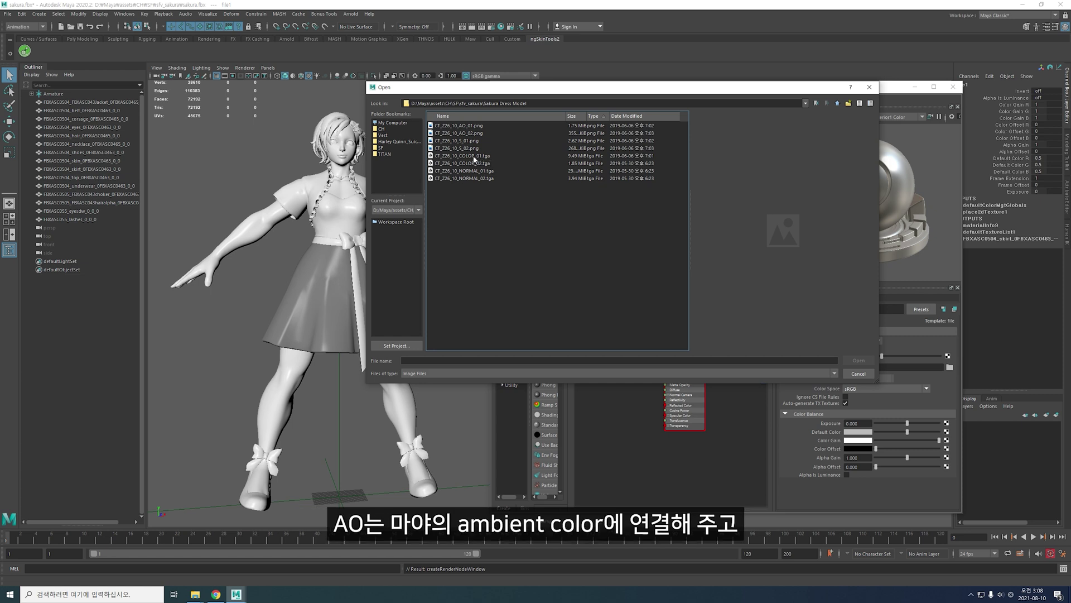
click(474, 158)
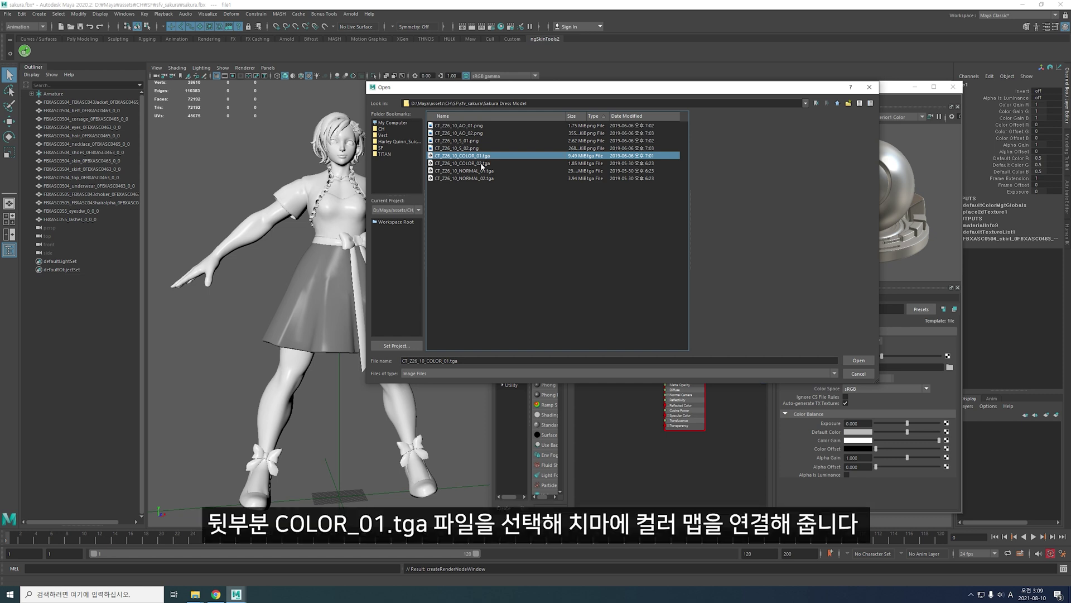
click(858, 361)
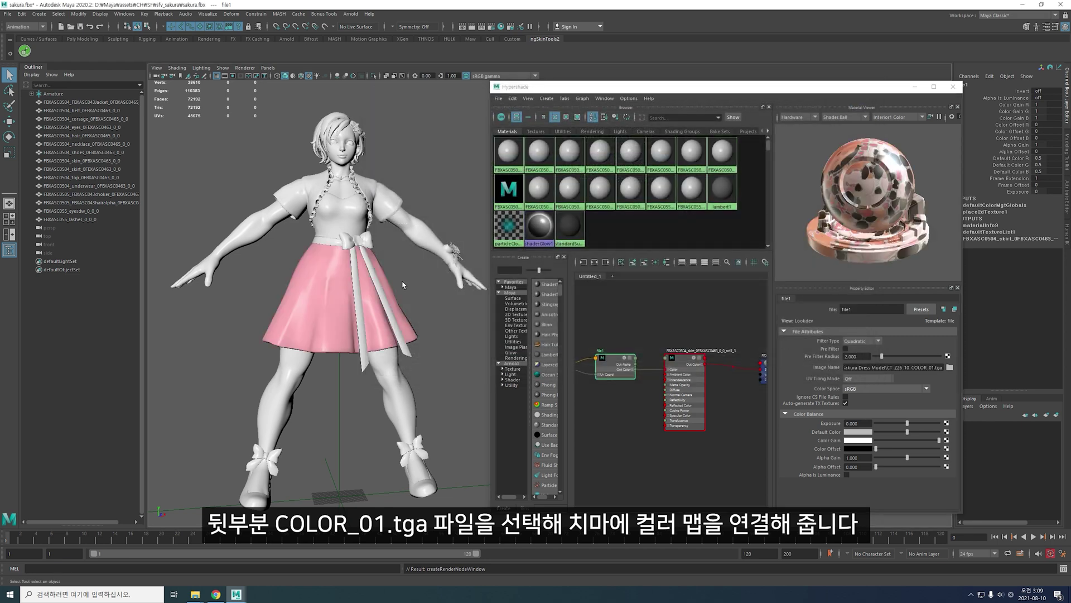
Map the AO_01 texture to the skirt phong's Ambient Color.
click(686, 359)
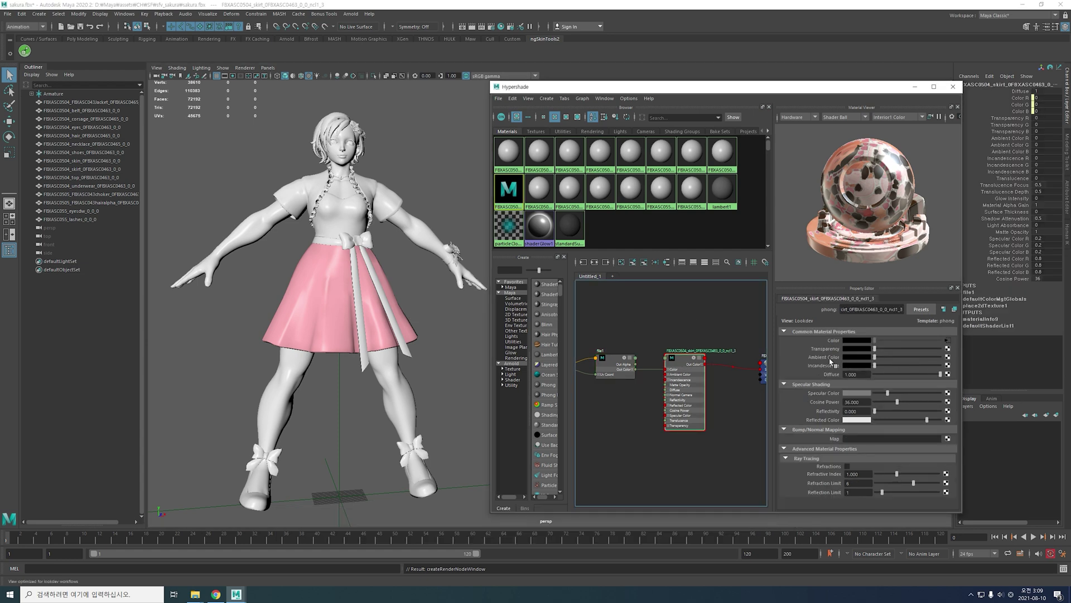
click(947, 358)
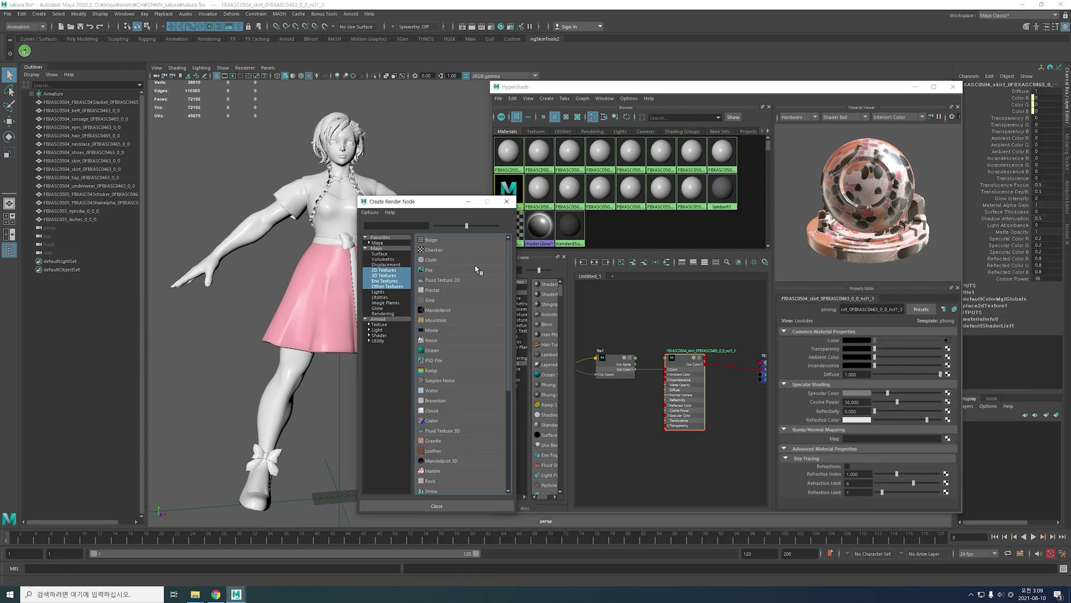
click(472, 271)
click(950, 366)
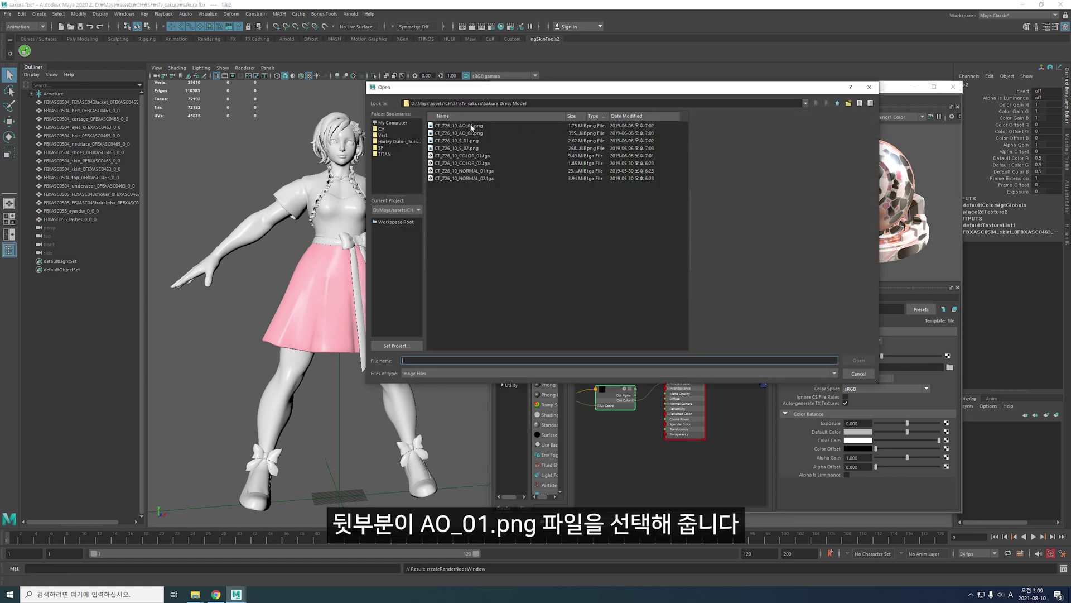
click(459, 126)
click(859, 360)
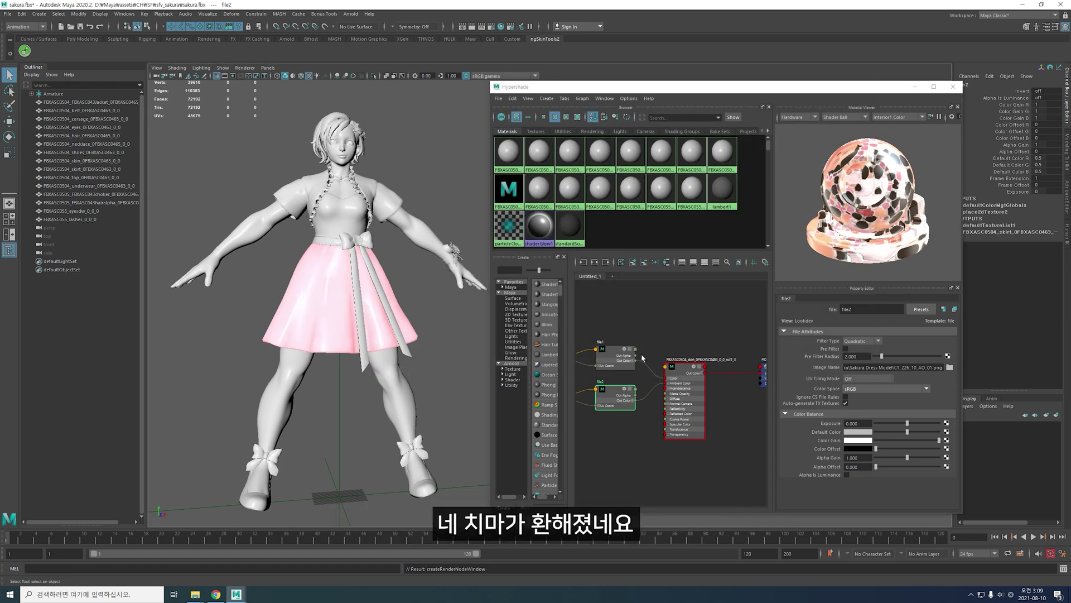
Map the S_01 texture to the skirt phong's Specular Color.
click(681, 368)
click(948, 393)
click(462, 279)
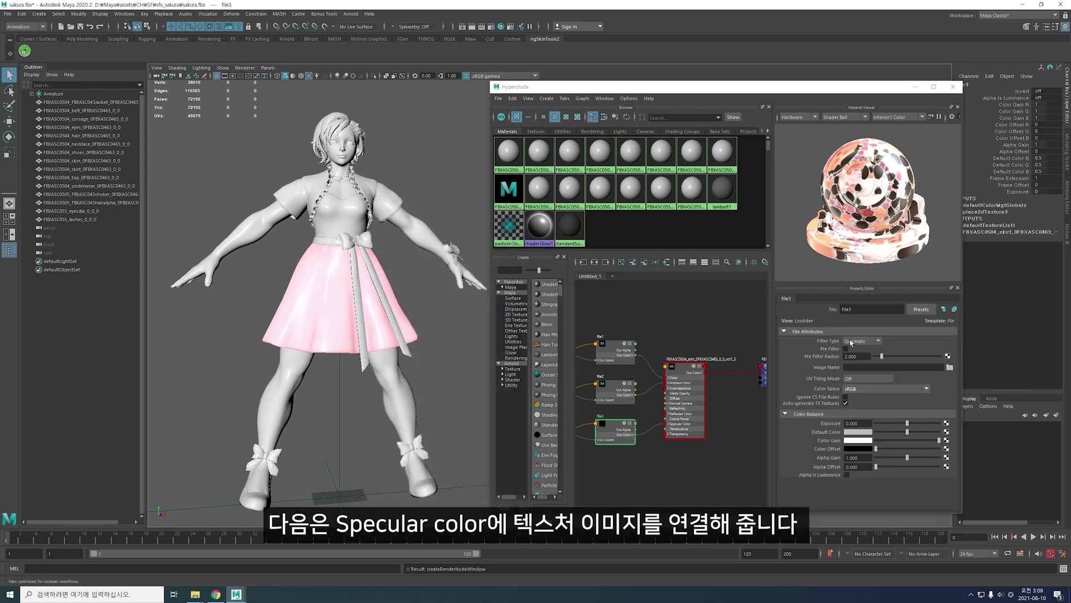
click(949, 366)
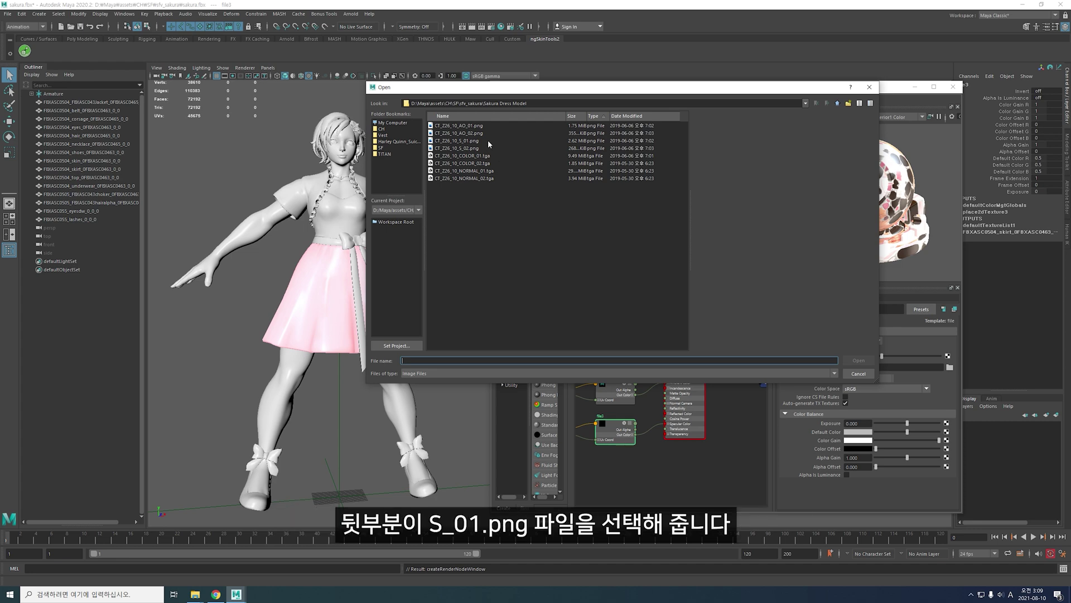
click(472, 141)
click(851, 361)
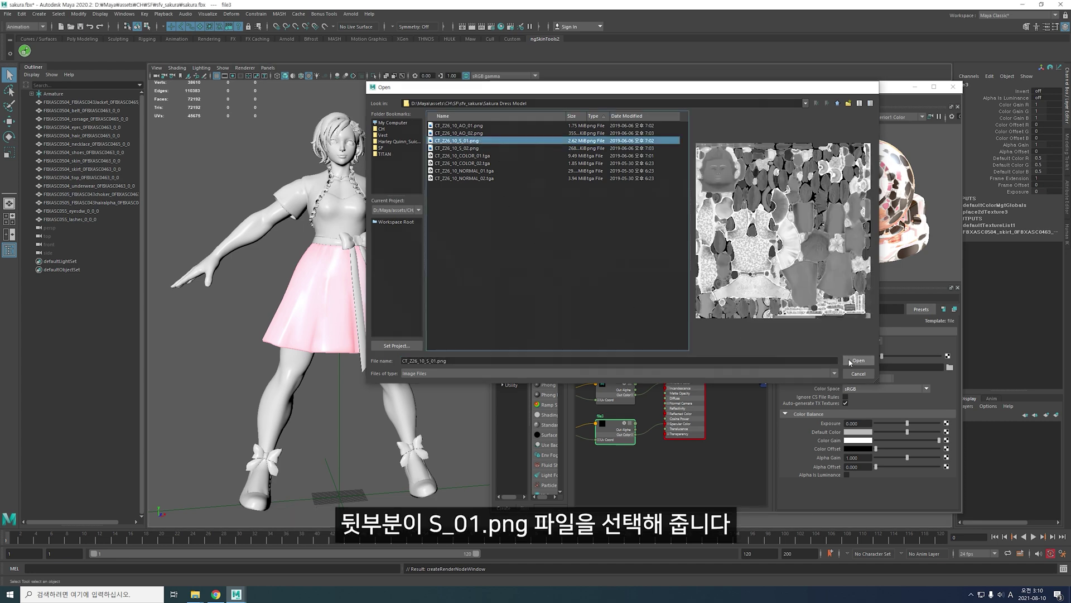
Add a bump map using the CT_Z26_10_NORMAL_01.tga file texture.
click(691, 369)
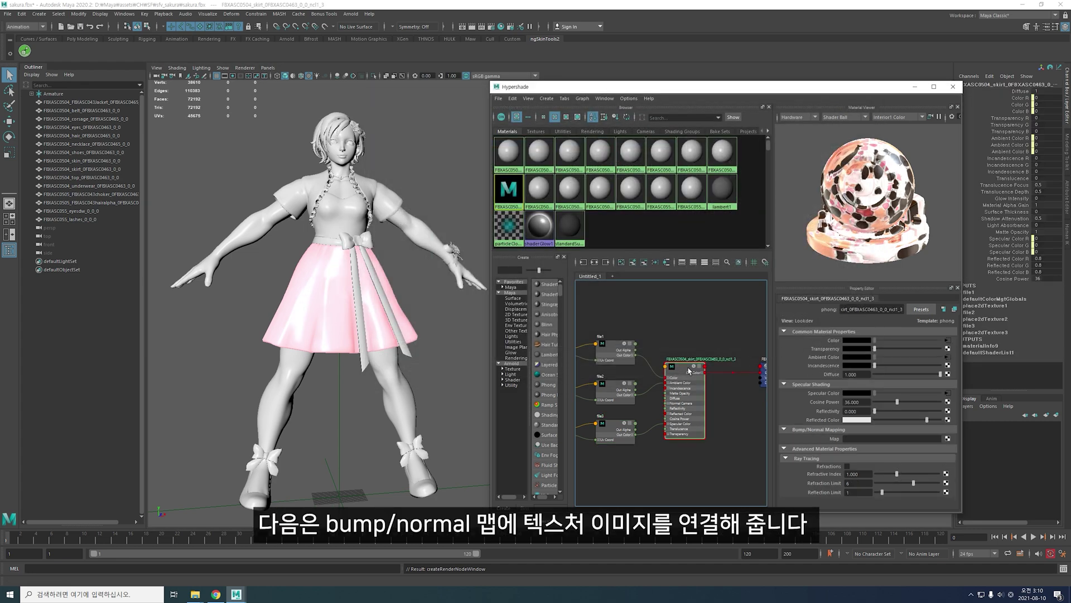
click(947, 439)
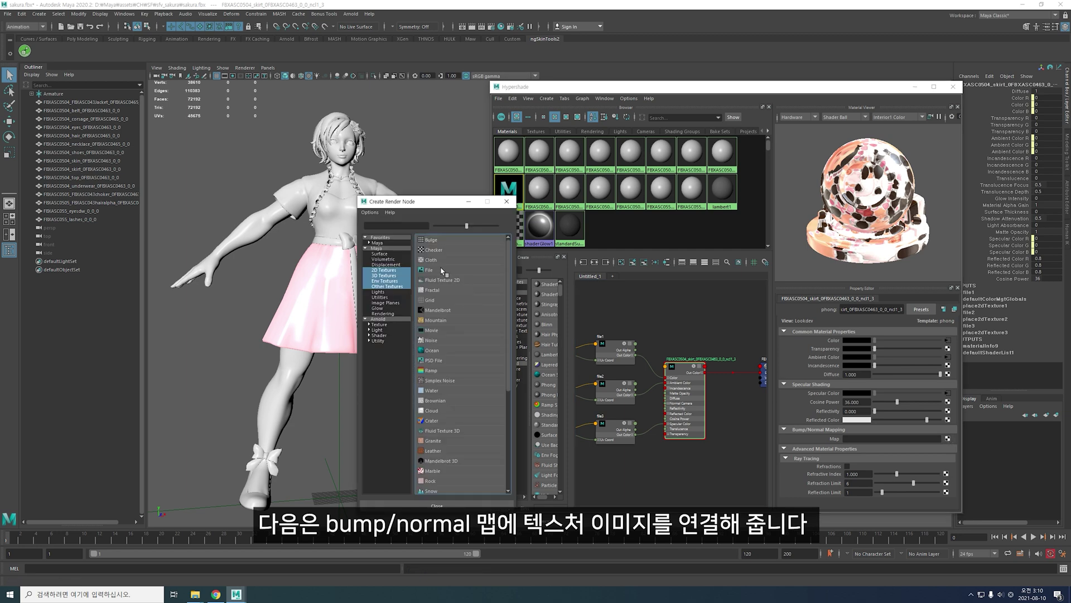
click(444, 272)
click(947, 341)
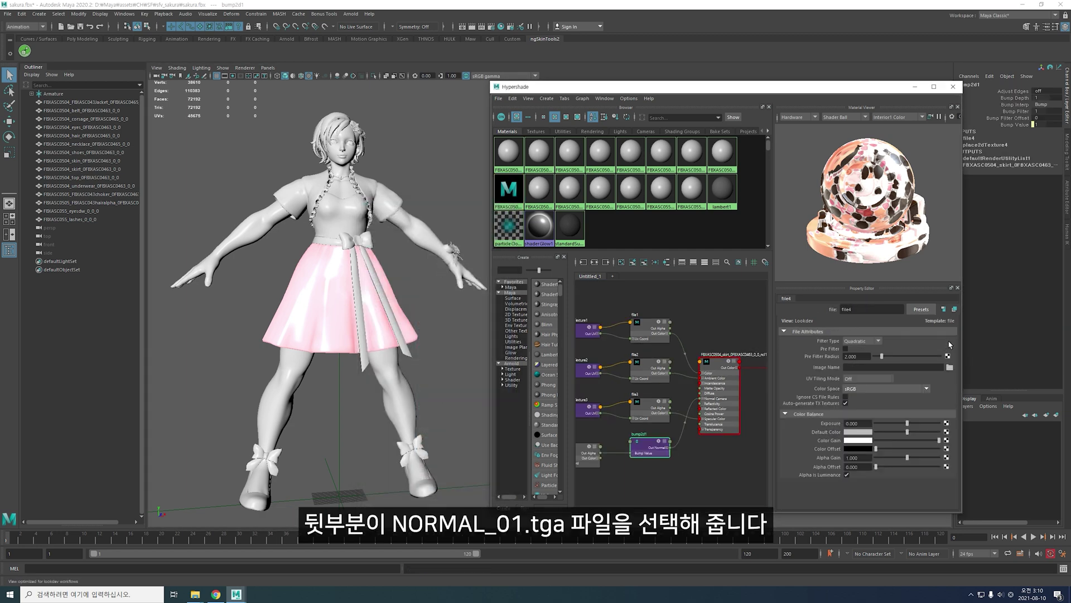
click(950, 367)
click(463, 172)
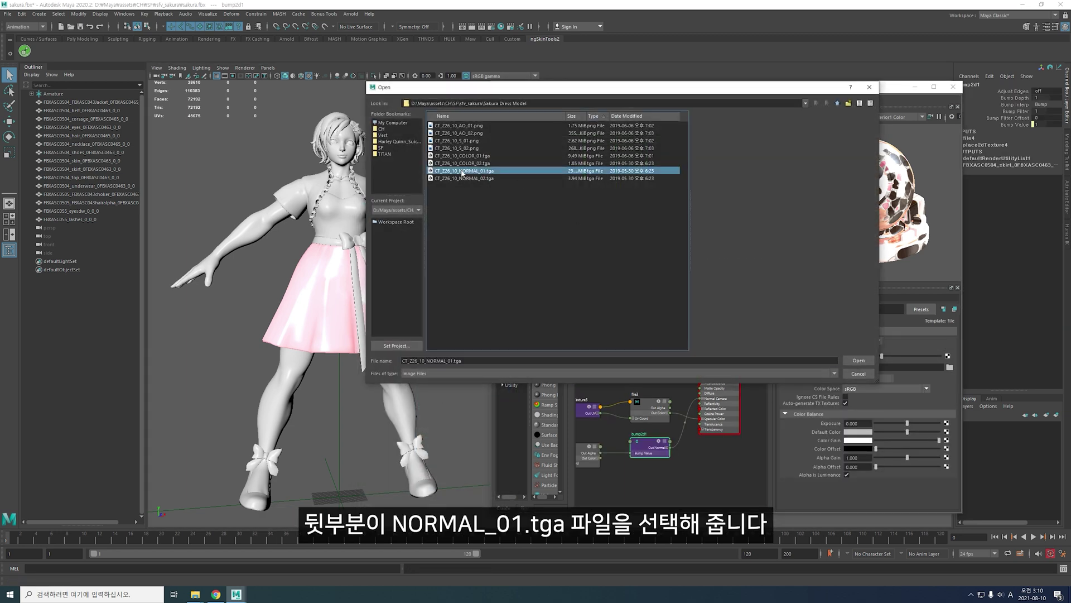
click(858, 359)
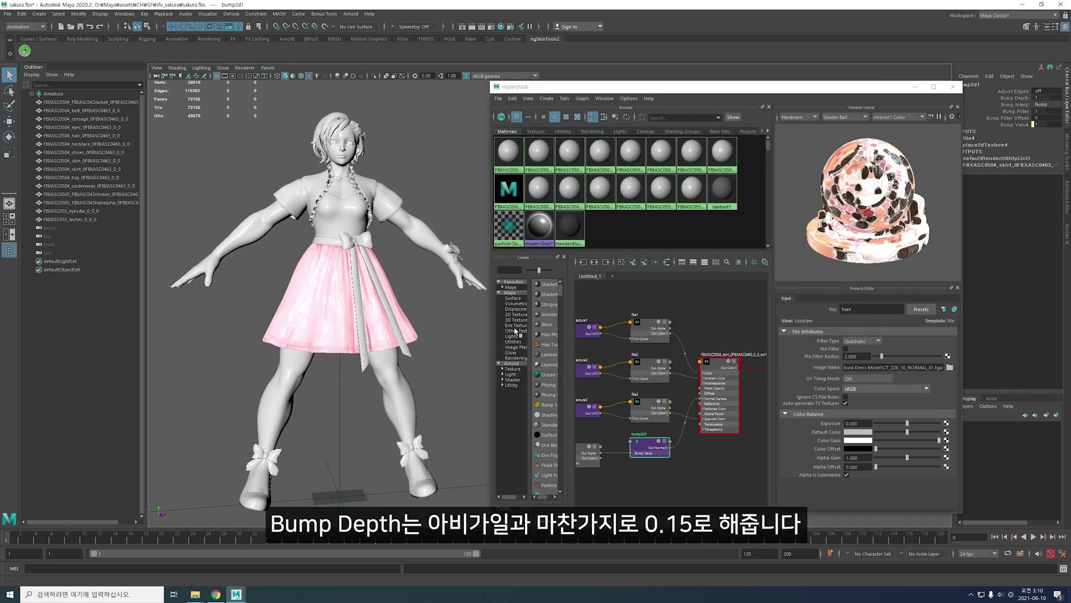
Set the bump node's Bump Depth to 0.15.
scroll(364, 322, up, 2)
scroll(364, 322, up, 2)
scroll(364, 323, up, 1)
click(650, 447)
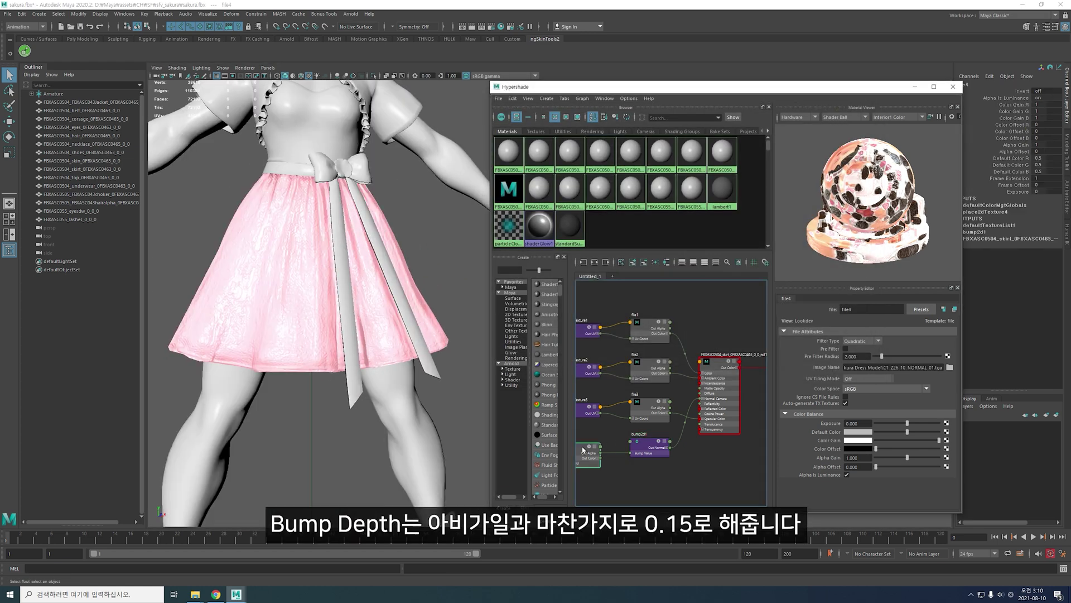
double_click(856, 350)
text(0.15)
key(Return)
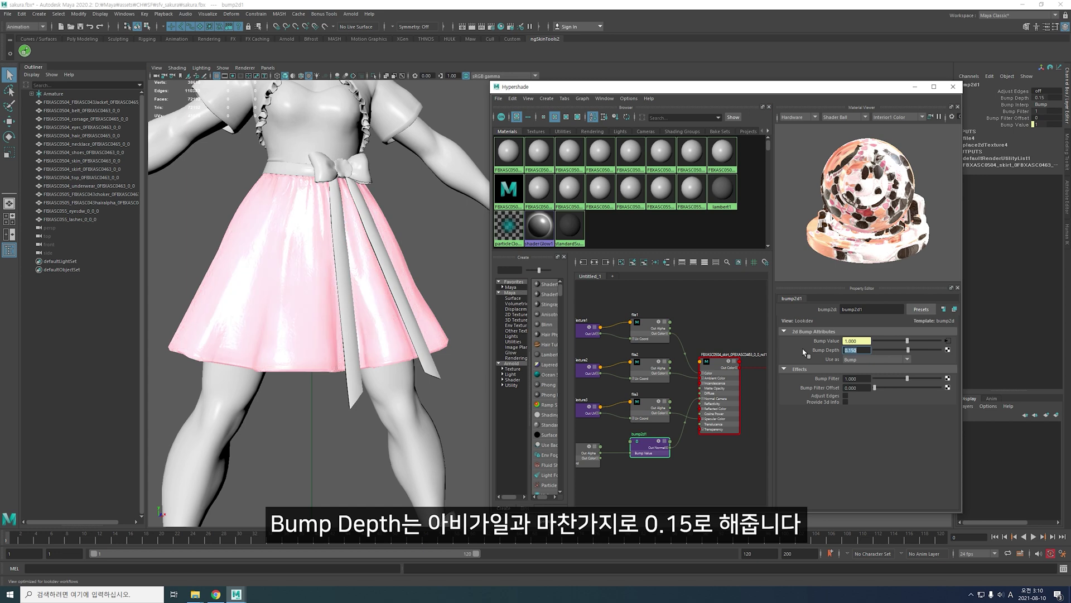
scroll(372, 308, down, 4)
scroll(372, 308, down, 2)
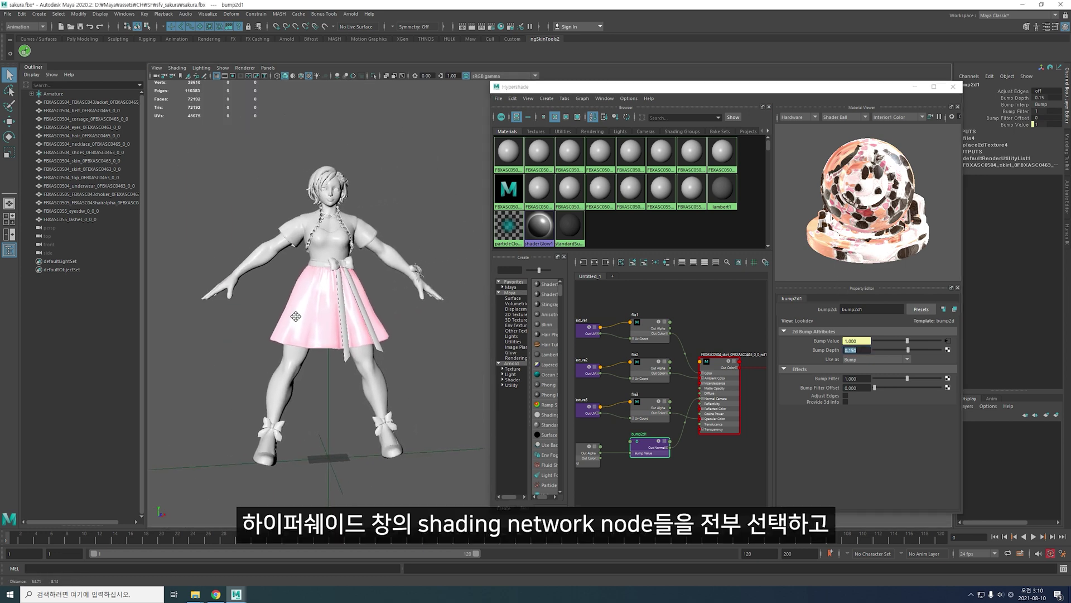
Duplicate the skirt's entire textured shading network.
scroll(650, 357, down, 5)
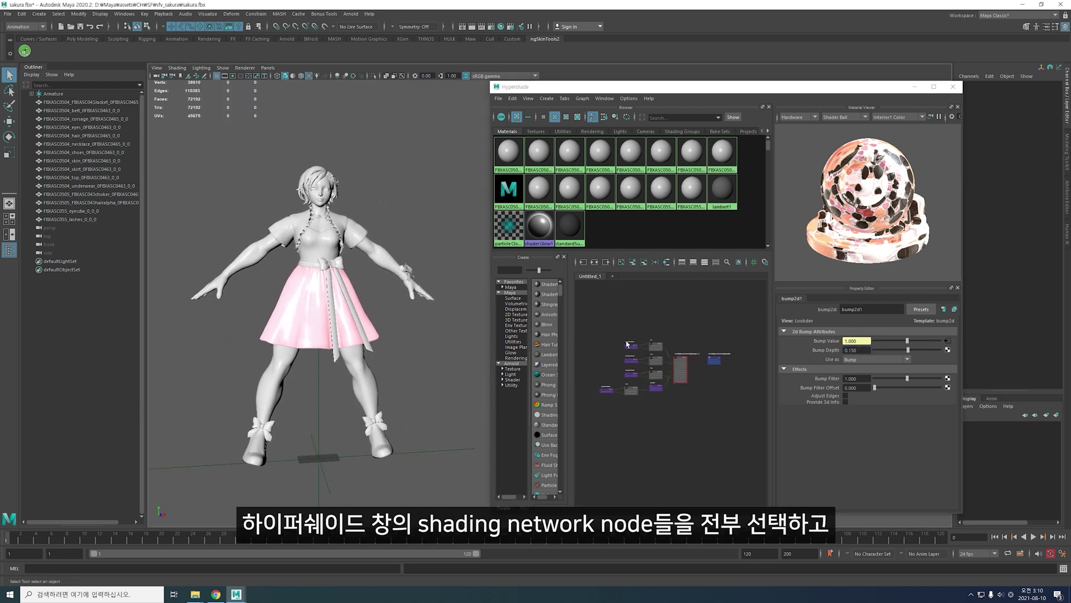
drag(608, 310, 745, 387)
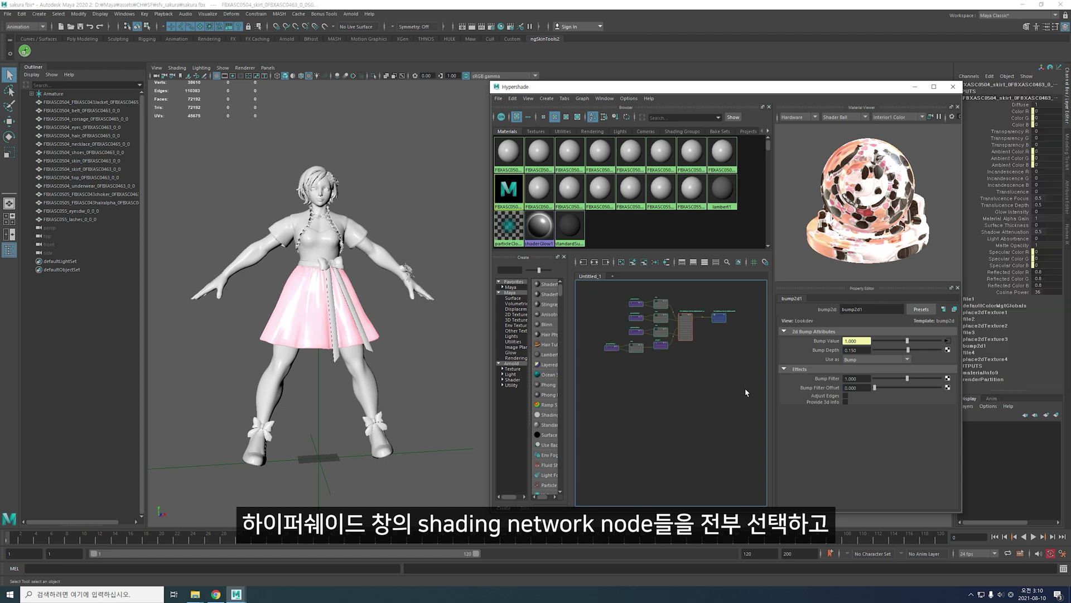
click(512, 98)
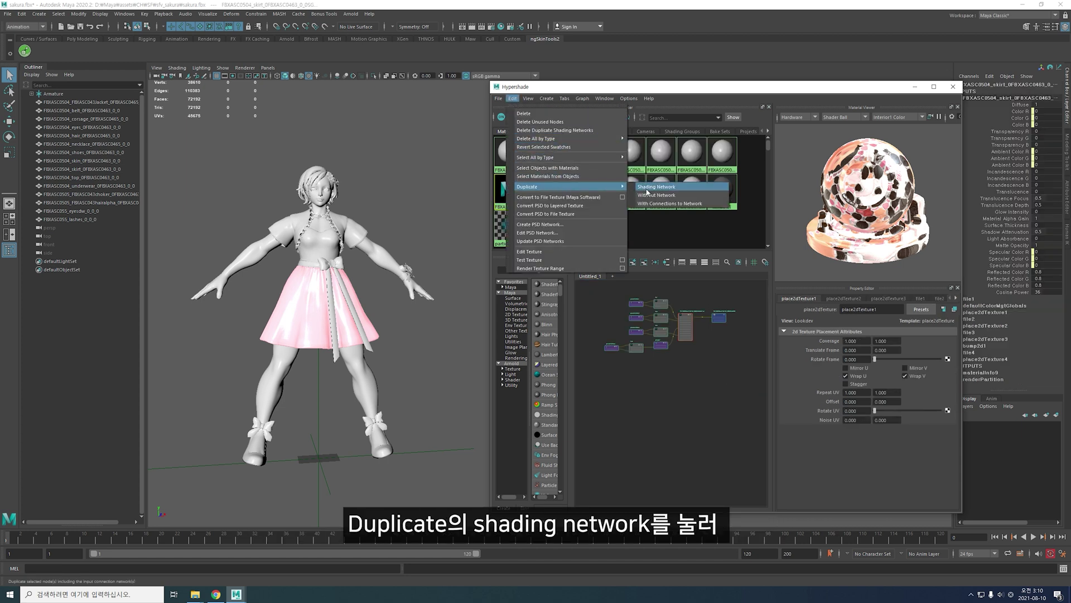
click(669, 187)
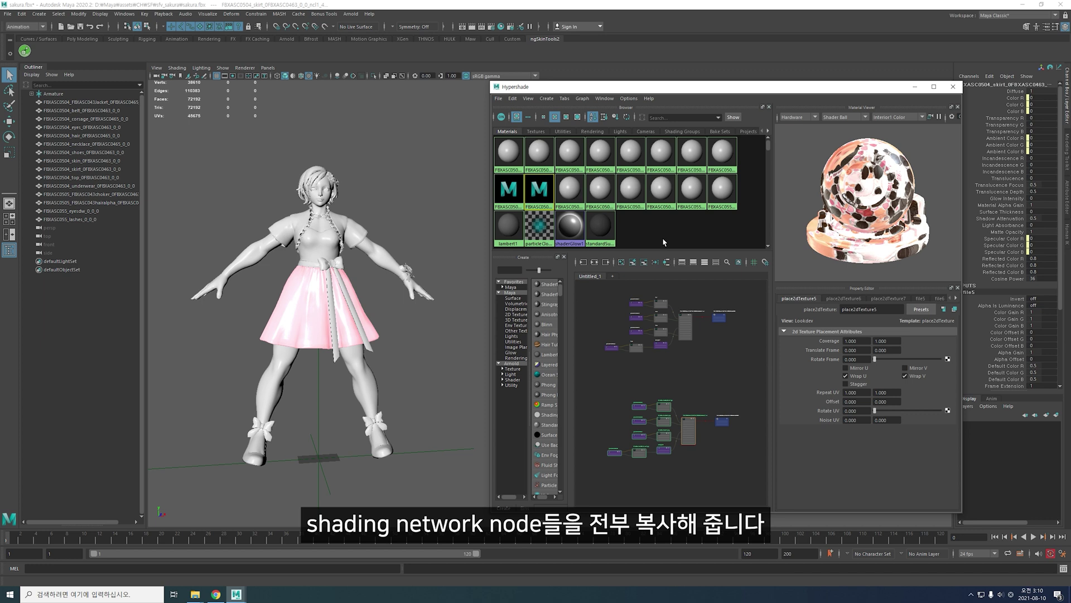
Assign the duplicated material to the body skin, then select the shoes.
click(373, 375)
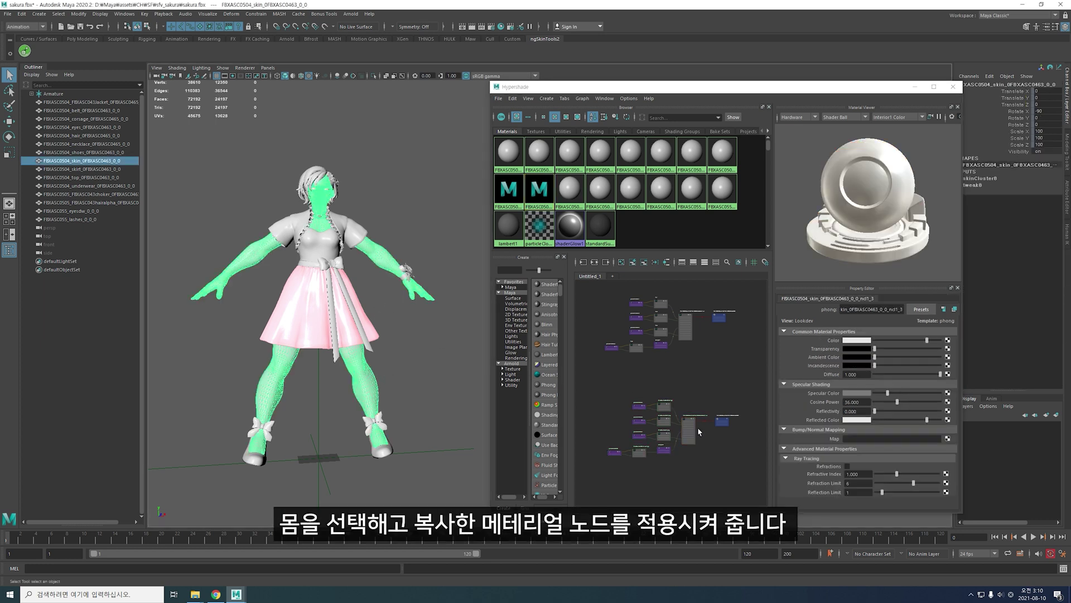
right_click(685, 413)
click(684, 393)
click(411, 355)
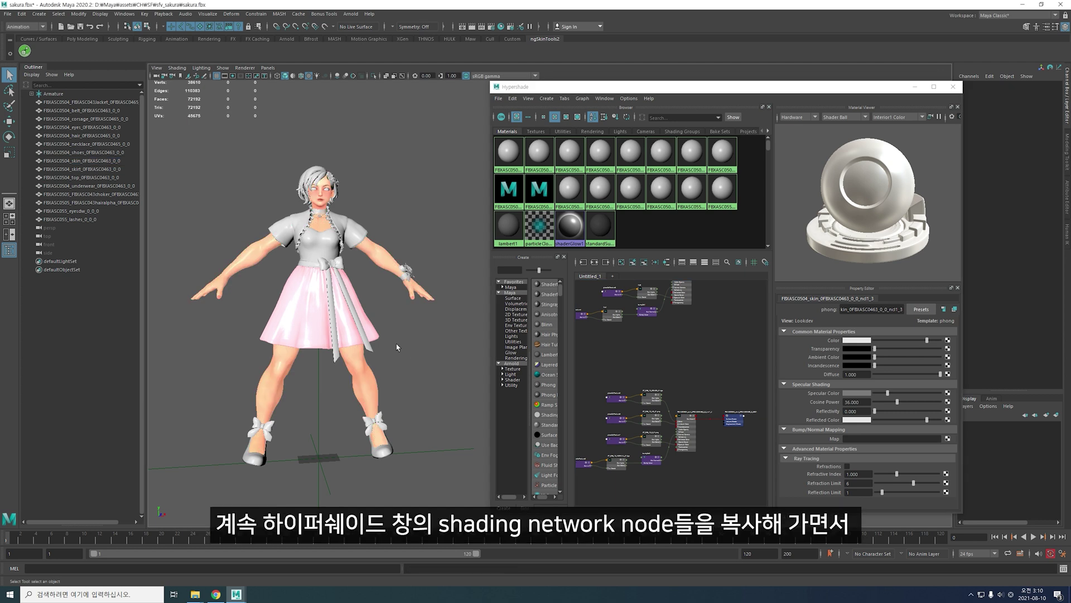
click(385, 424)
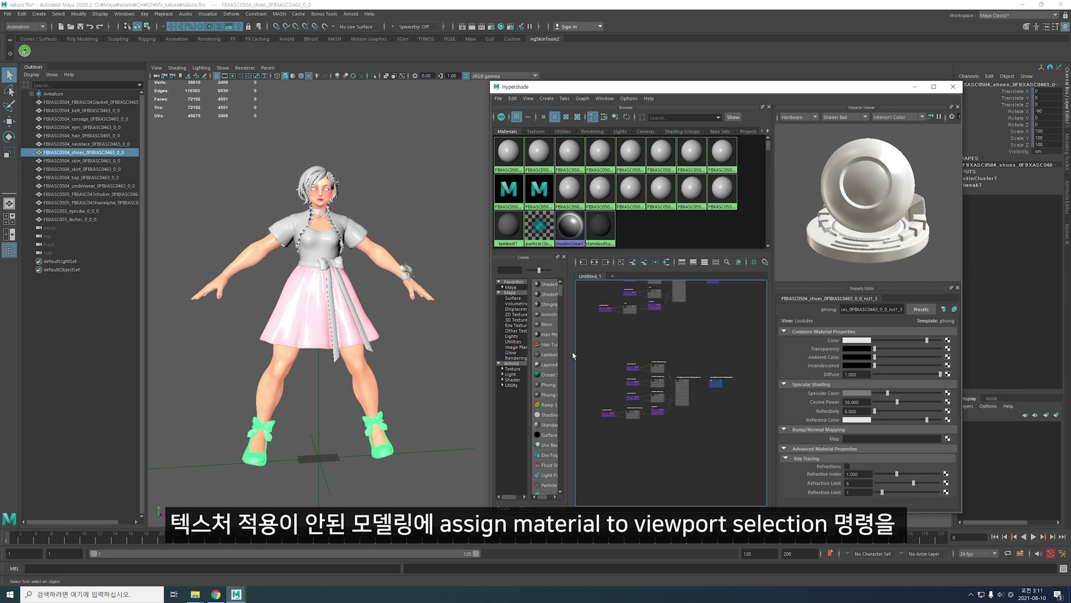
Duplicate the skirt's textured network and assign the copy to the shoes.
click(554, 201)
mouse_move(669, 87)
mouse_down()
mouse_move(670, 32)
mouse_move(798, 33)
mouse_up()
click(584, 44)
click(631, 136)
click(393, 428)
right_click(725, 396)
click(419, 345)
Give the jacket and top their own copied shading networks.
click(379, 294)
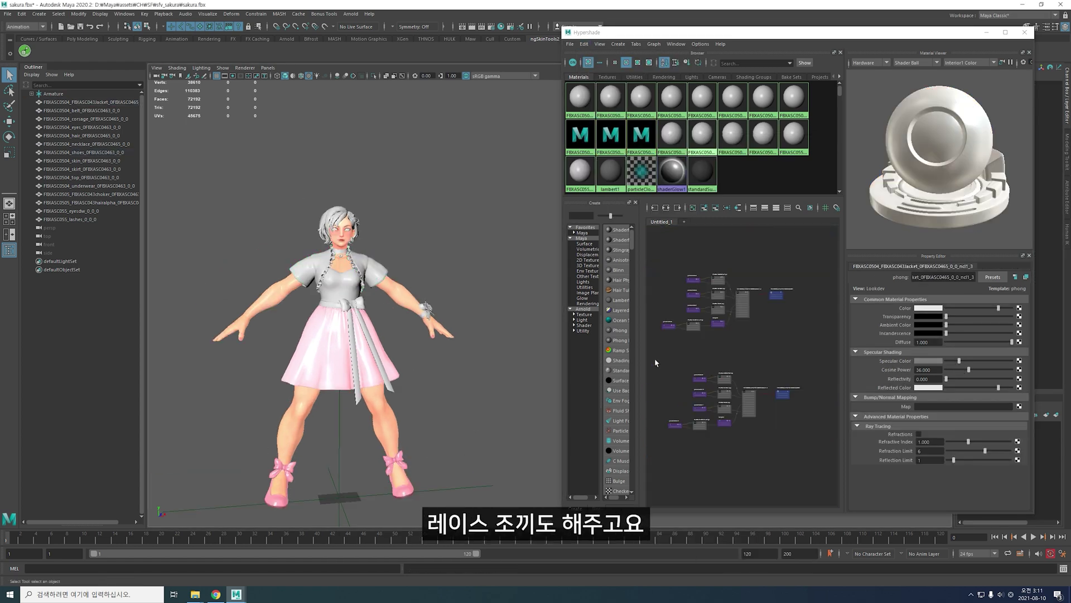
click(584, 44)
click(630, 137)
click(341, 276)
right_click(725, 357)
click(583, 44)
click(630, 136)
right_click(707, 409)
Apply copied shading networks to the wrist corsage and belt.
click(426, 310)
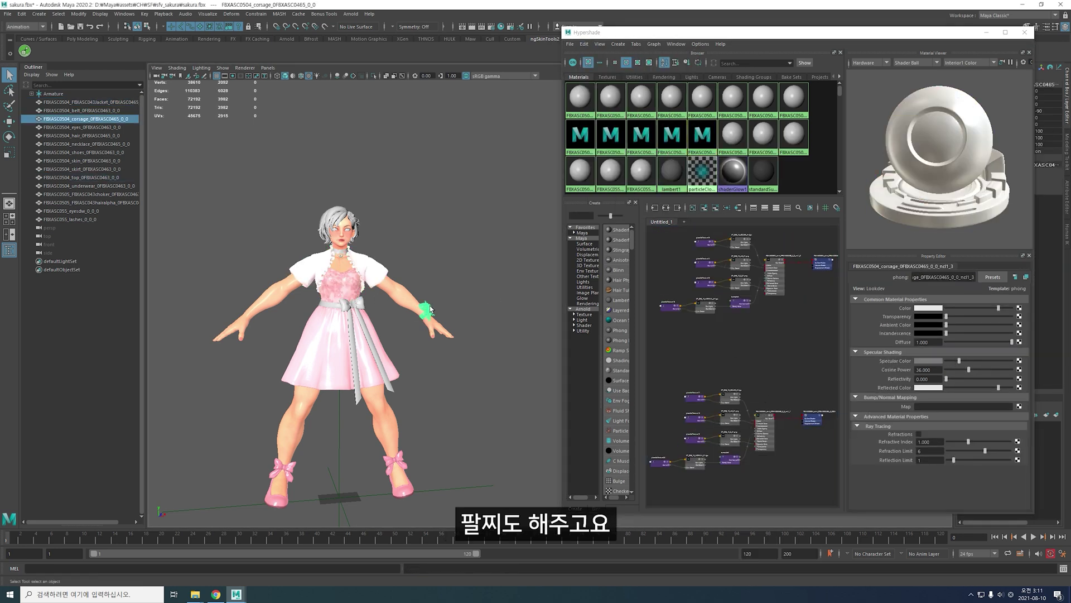
click(584, 44)
click(630, 137)
right_click(742, 338)
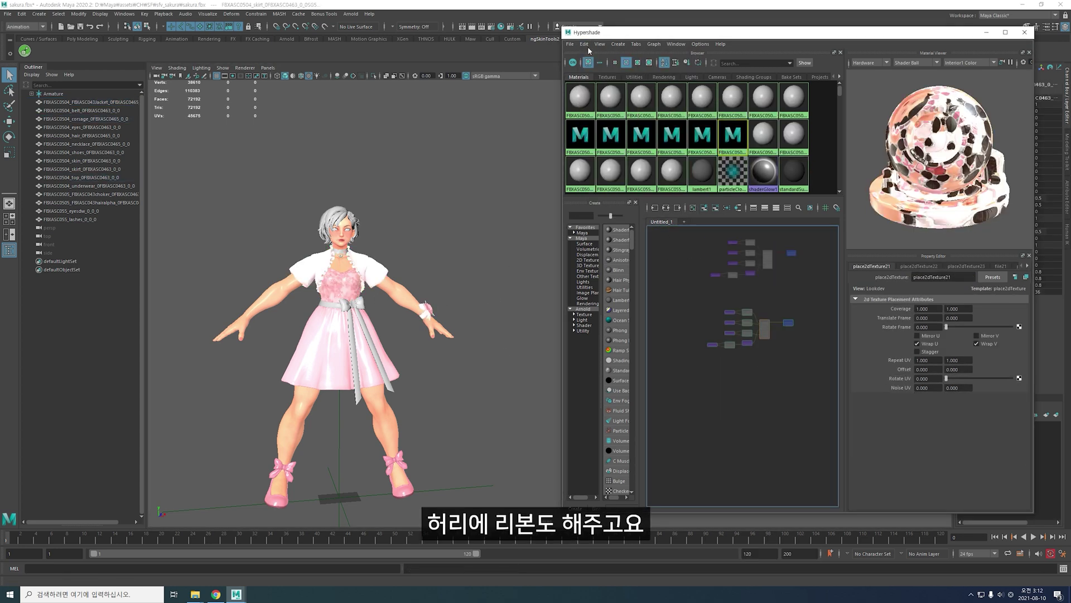
click(378, 304)
click(583, 44)
click(630, 137)
Hide the skirt and assign the textured material to the underwear.
alt+drag(378, 304, 357, 257)
click(584, 44)
click(631, 137)
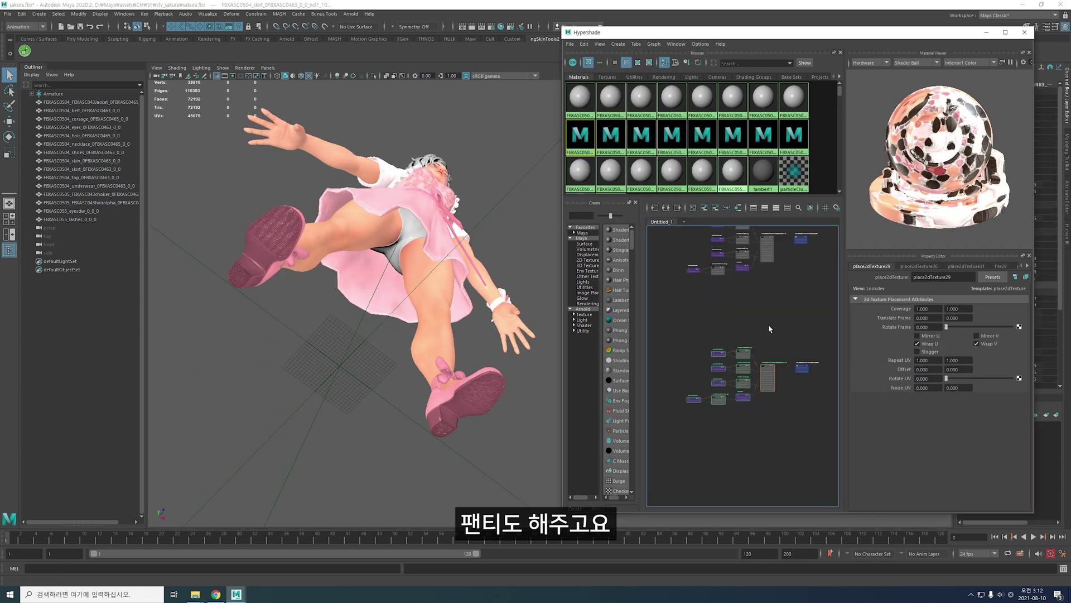
key(ctrl+h)
click(373, 358)
Duplicate the network again and assign it to the hair flower.
alt+drag(373, 359, 390, 268)
click(376, 190)
click(584, 44)
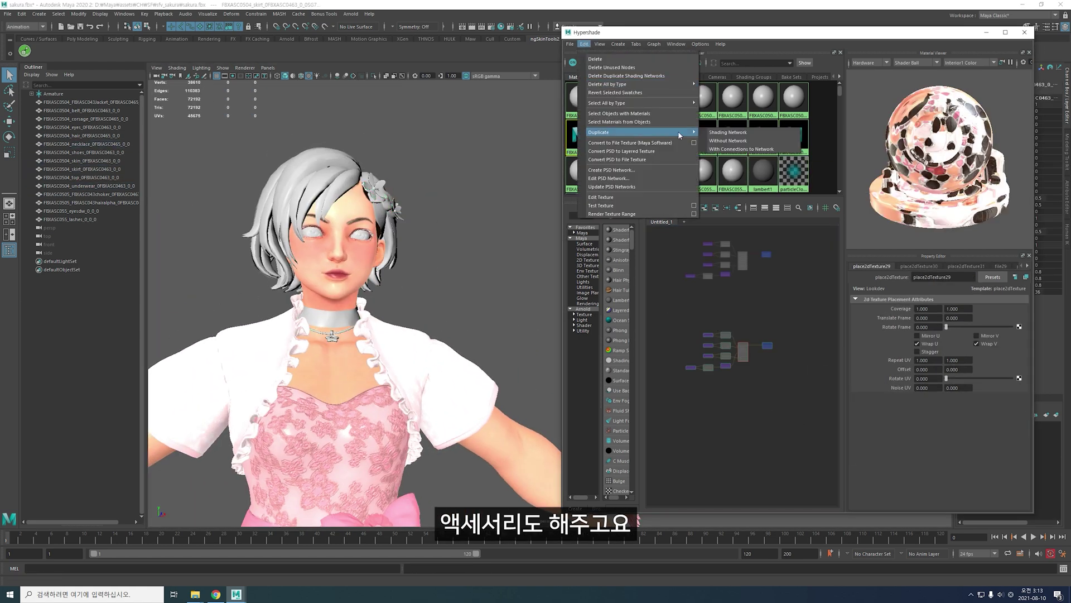
click(630, 137)
click(445, 264)
click(583, 44)
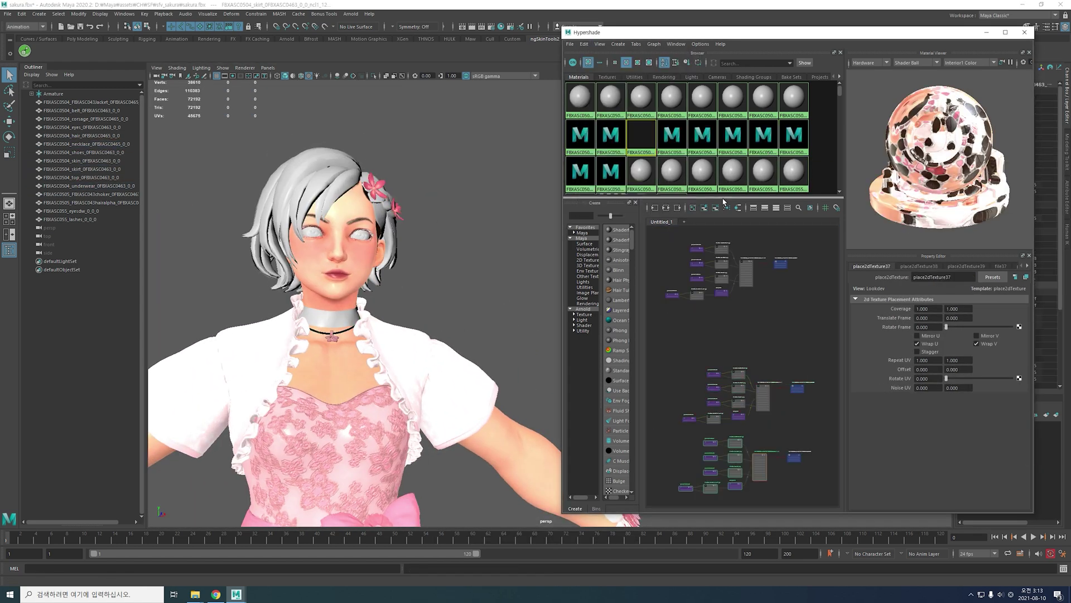
Hide the skin and assign textured materials to the eyes, teeth and eyelashes.
click(631, 137)
key(ctrl+h)
click(82, 127)
right_click(811, 368)
click(809, 342)
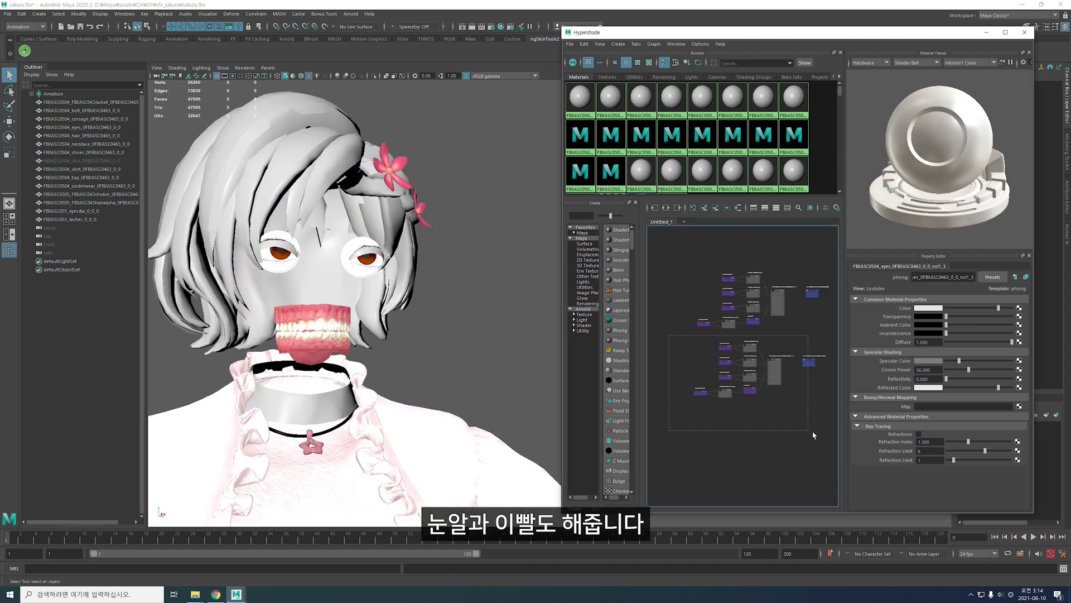
click(370, 255)
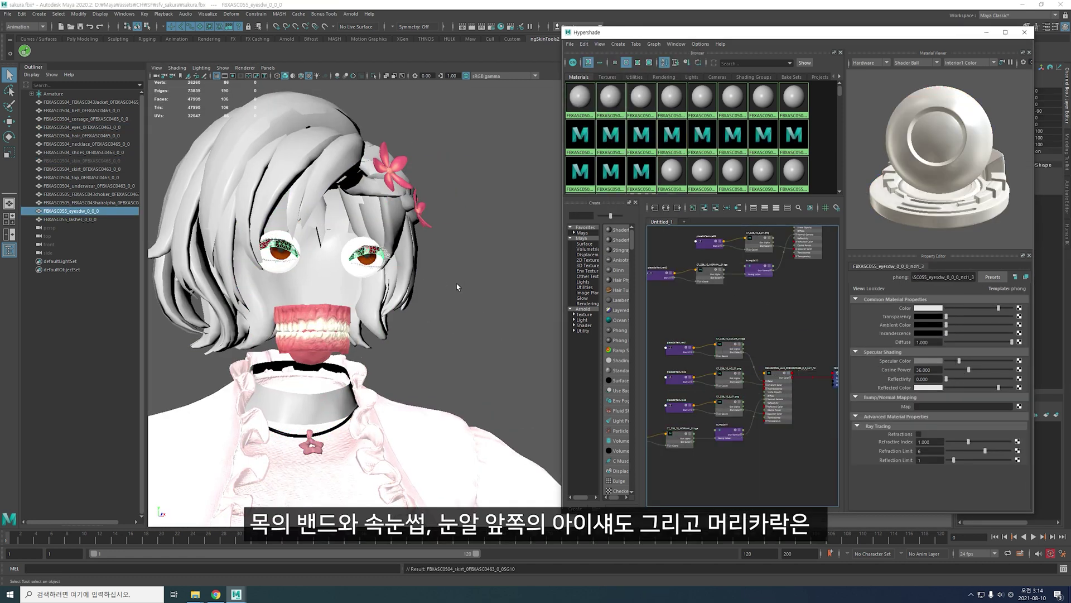
scroll(286, 282, up, 3)
click(543, 268)
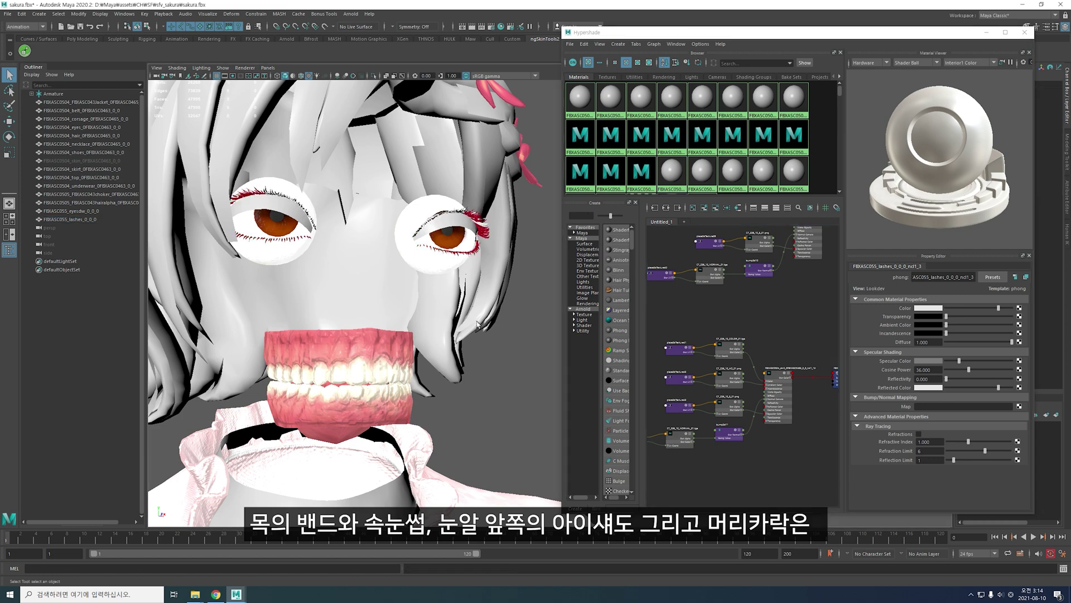
Undo the hair's texture, unhide the skin, and select the neck choker.
alt+drag(544, 268, 435, 312)
mouse_move(435, 312)
alt+right_down()
mouse_move(457, 389)
mouse_move(313, 290)
alt+right_up()
click(434, 337)
key(ctrl+z)
key(ctrl+shift+h)
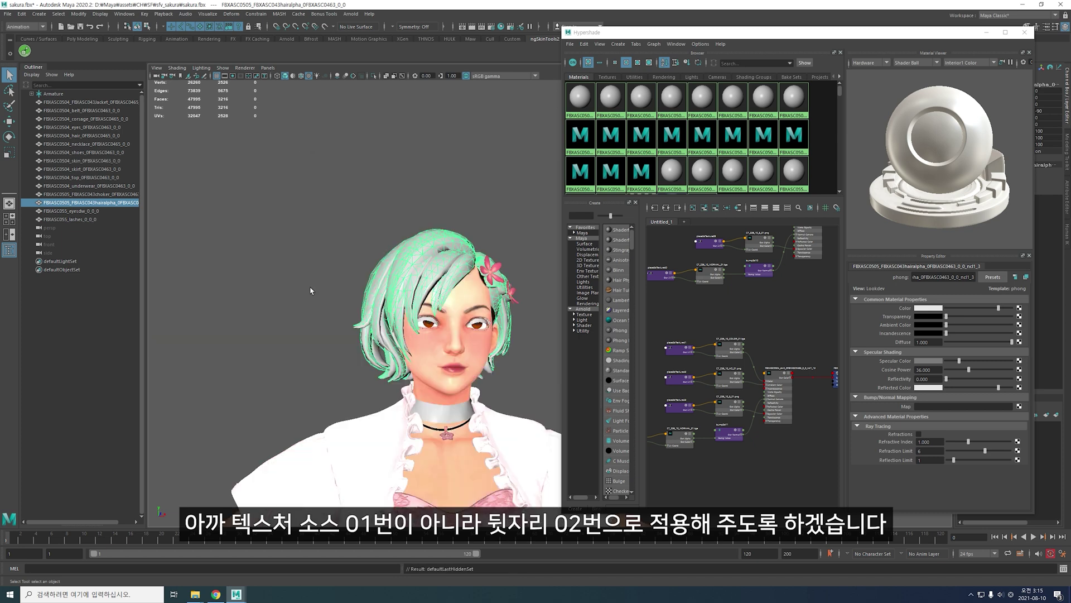
alt+right_drag(290, 299, 344, 385)
click(344, 384)
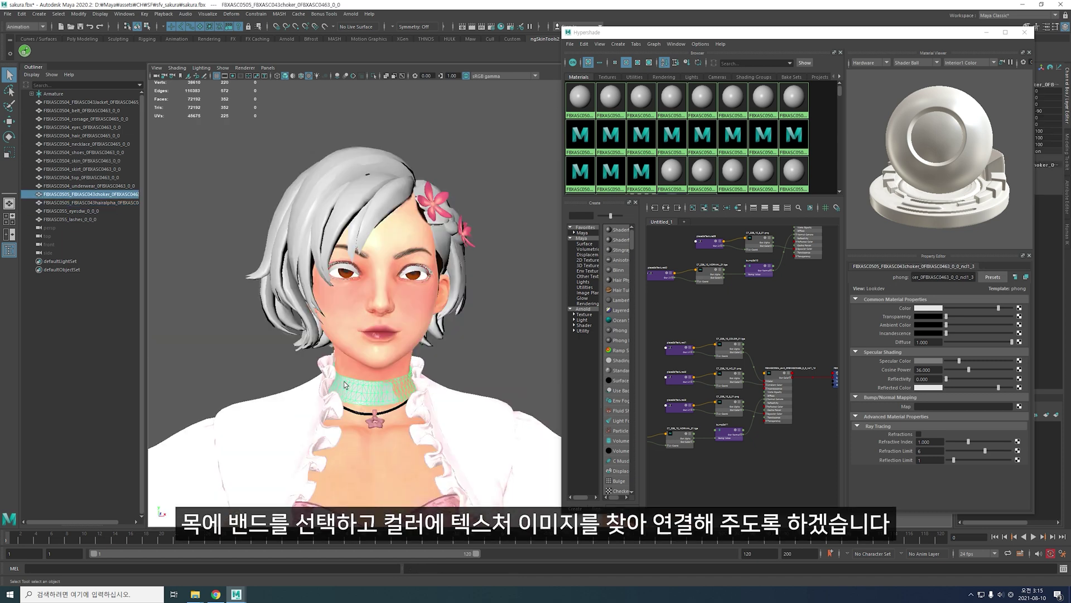
Graph the choker's phong material and connect a File node to its Color.
click(738, 207)
click(689, 340)
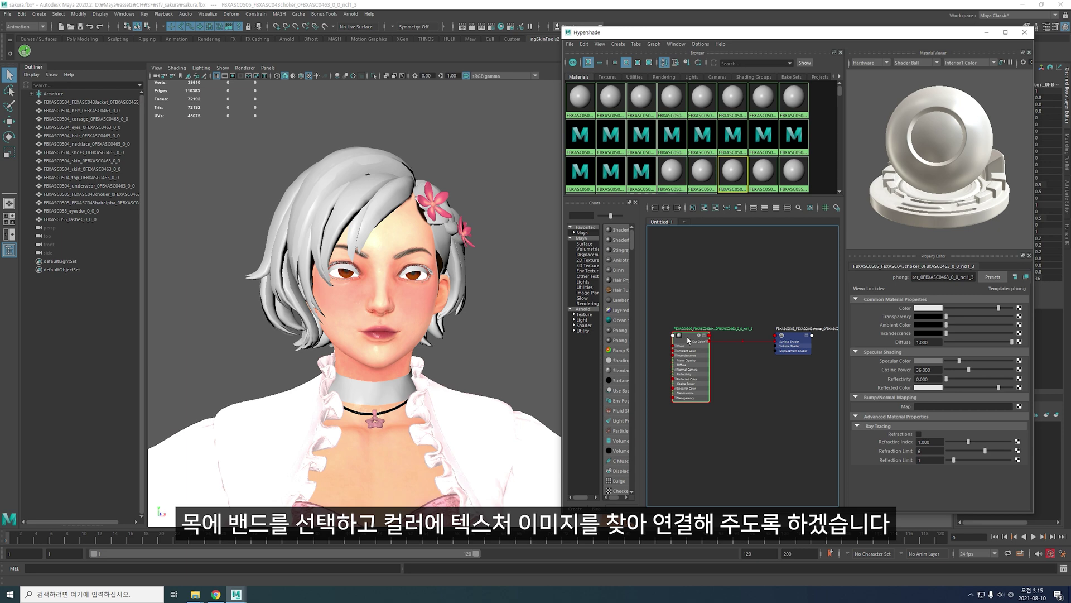
click(1018, 307)
click(467, 273)
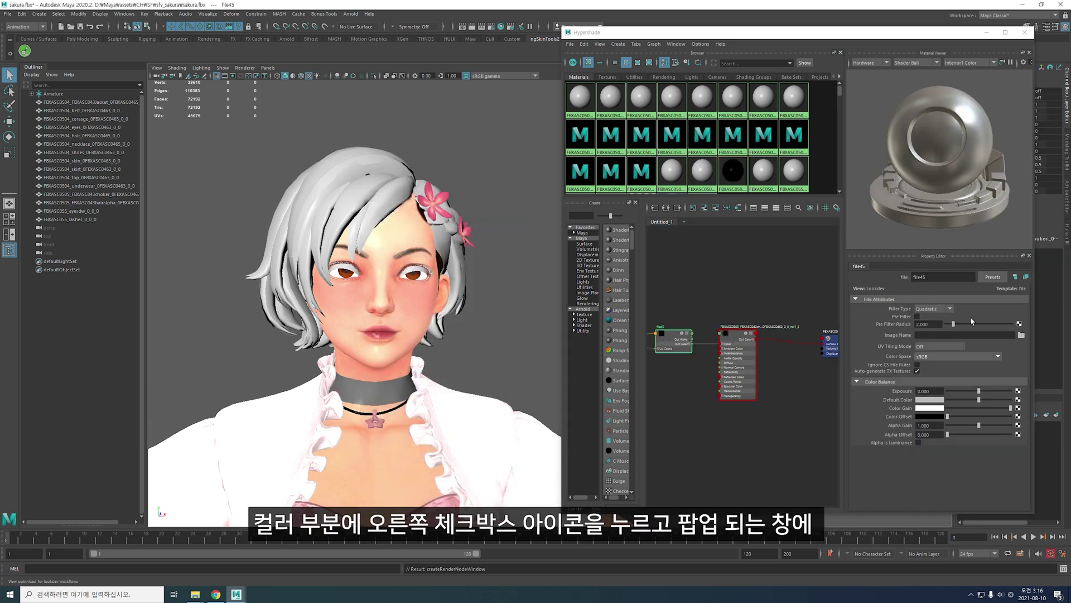
Load CT_Z26_10_COLOR_02.tga into the choker's colour file texture.
click(1021, 335)
click(472, 163)
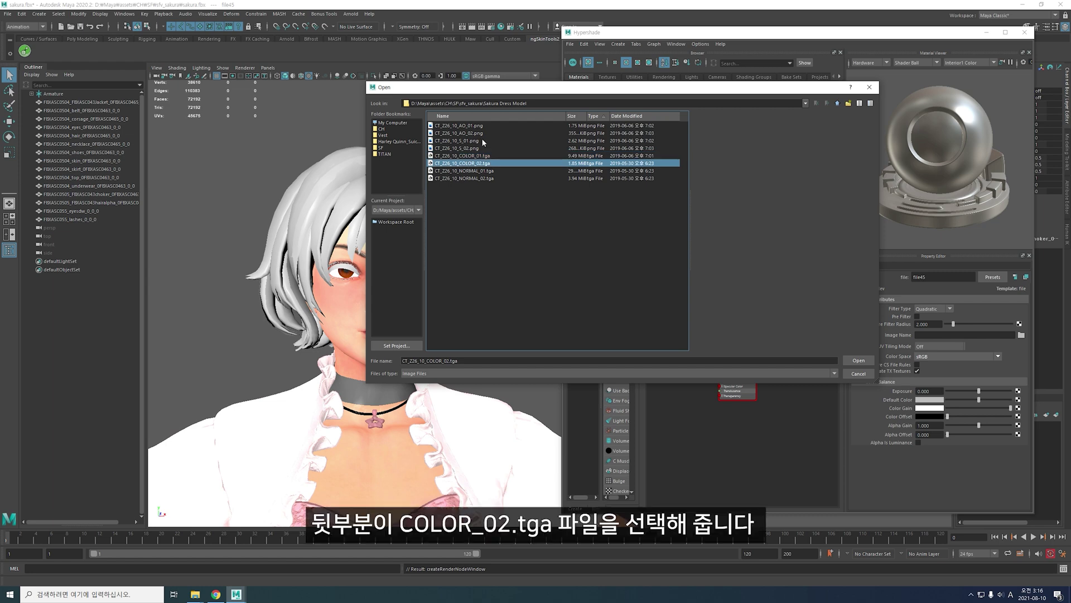
drag(558, 87, 632, 61)
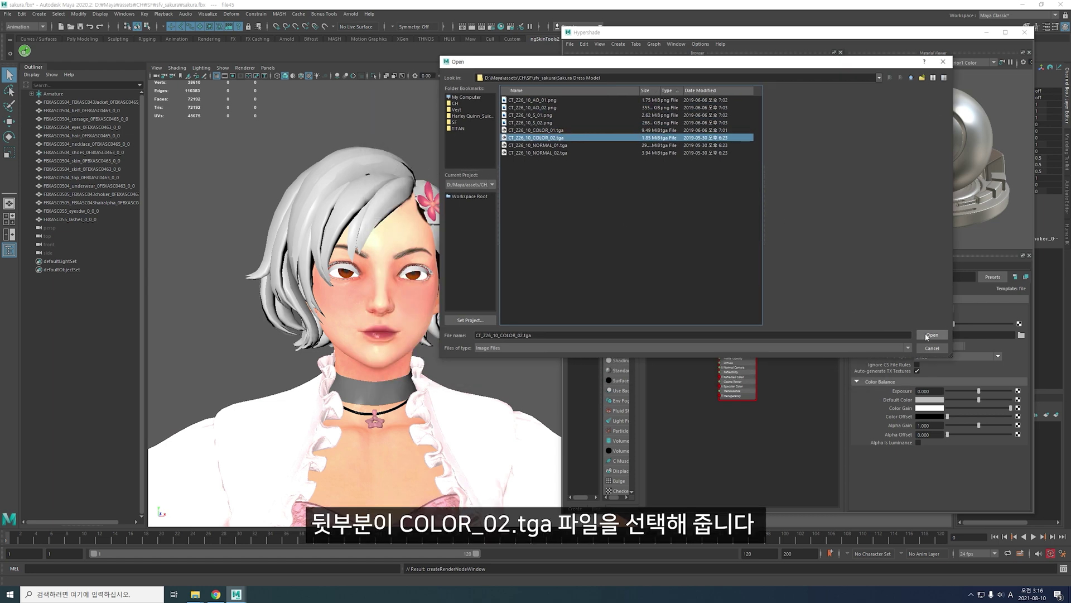
click(926, 336)
scroll(390, 335, up, 5)
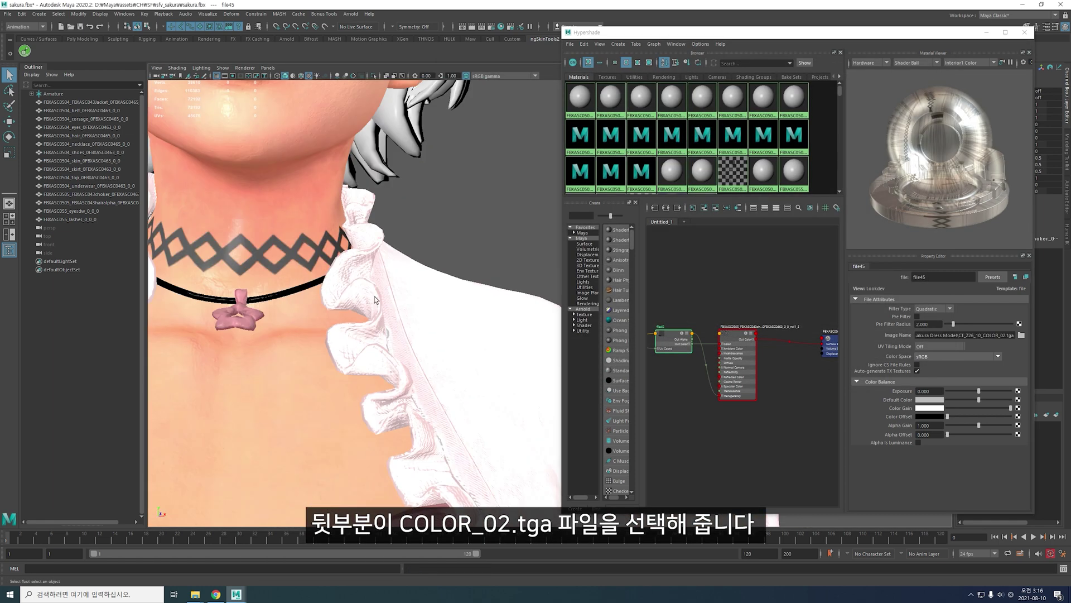
scroll(395, 305, down, 5)
scroll(429, 312, up, 2)
click(737, 333)
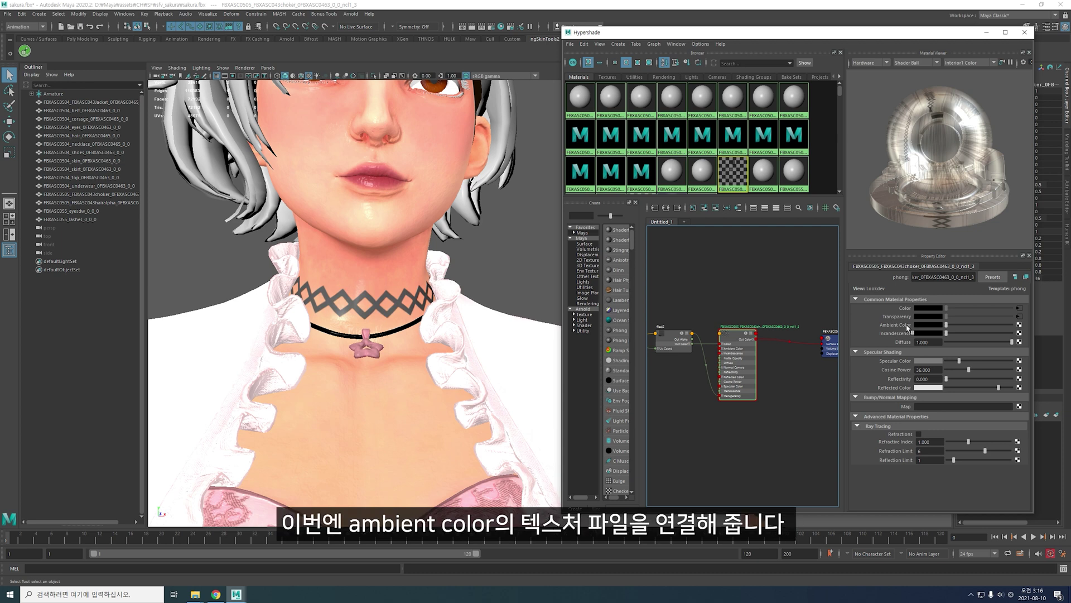
Connect a file texture with CT_Z26_10_AO_02.png to the choker material's Ambient Color.
click(1020, 326)
click(465, 276)
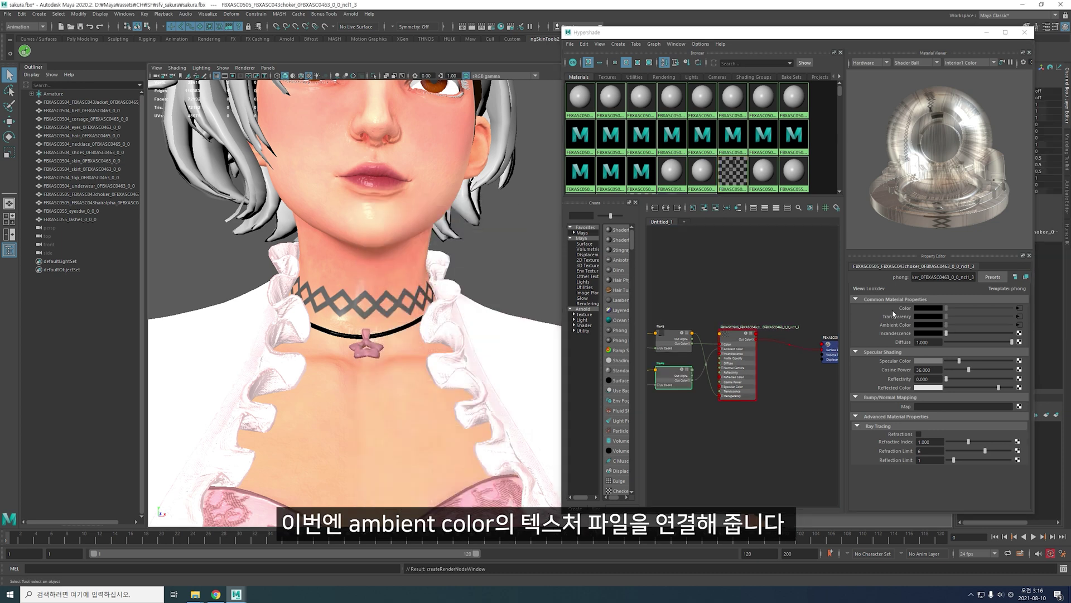
click(1022, 335)
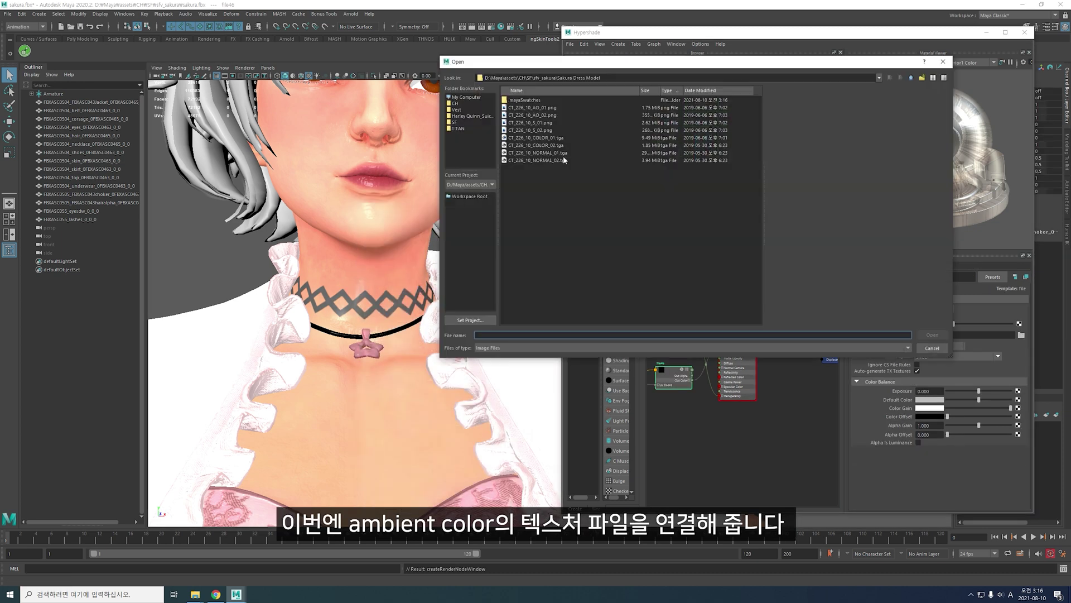
click(547, 115)
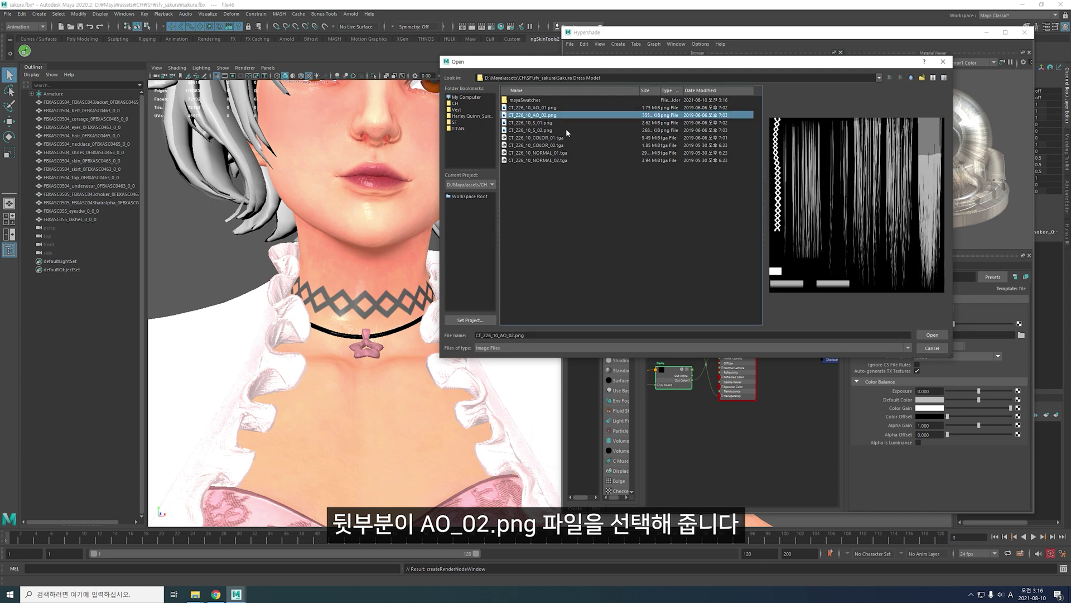
click(932, 334)
click(736, 336)
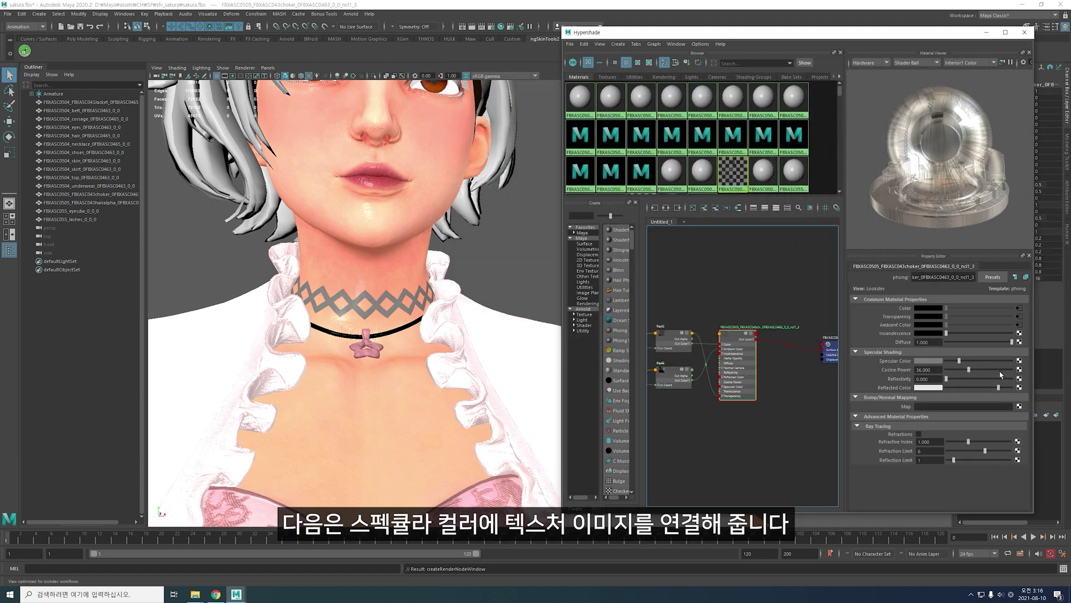
Connect a file texture with CT_Z26_10_S_02.png to the choker's Specular Color.
click(1018, 361)
click(461, 274)
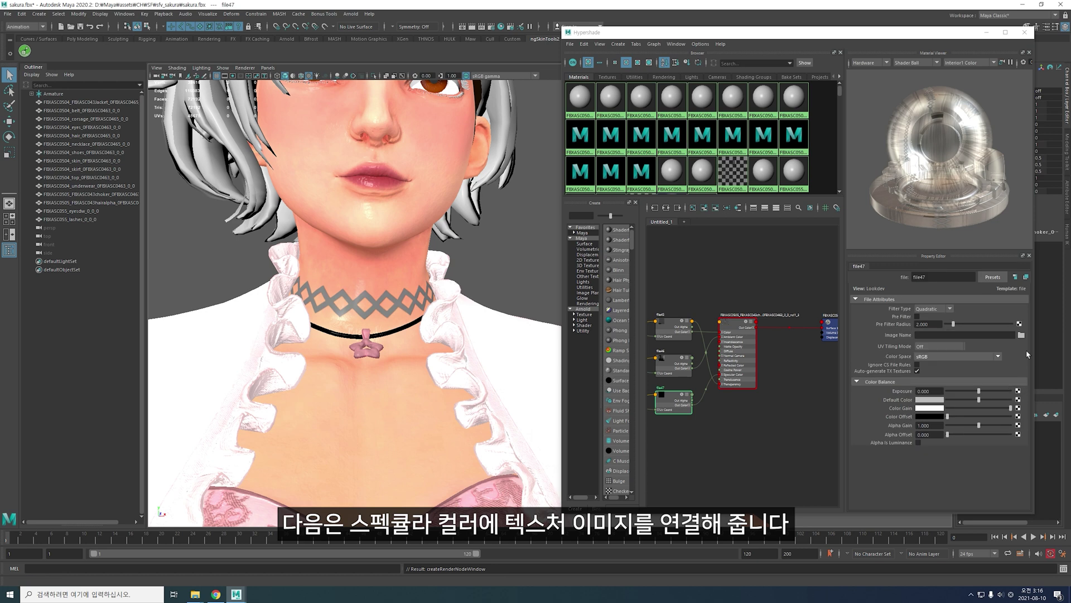
click(1021, 334)
click(531, 130)
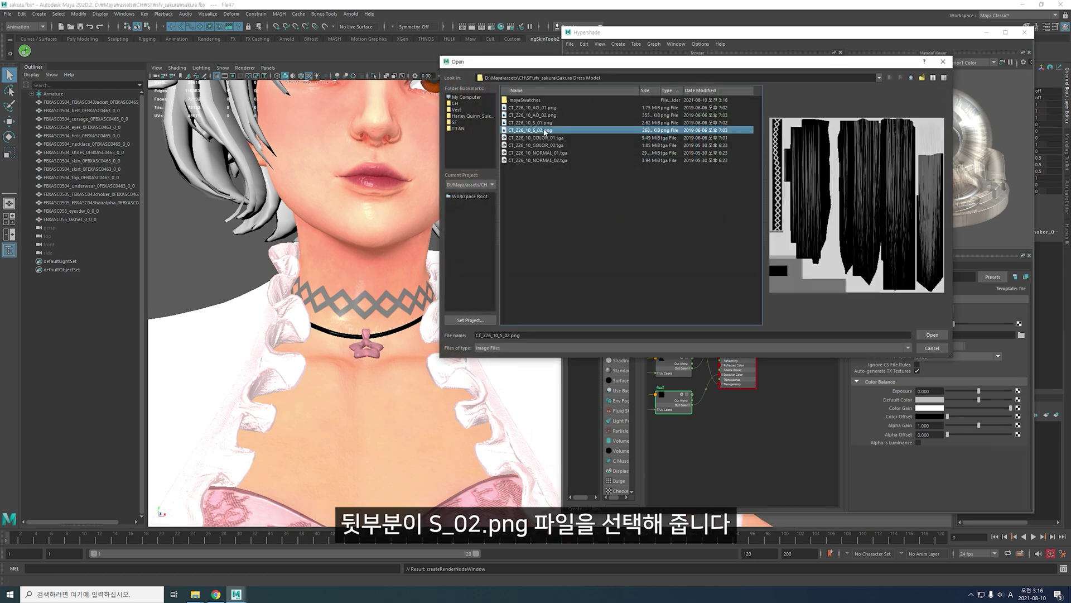
click(932, 335)
Add a bump2d map using CT_Z26_10_NORMAL_02.tga with Bump Depth 0.15.
click(740, 326)
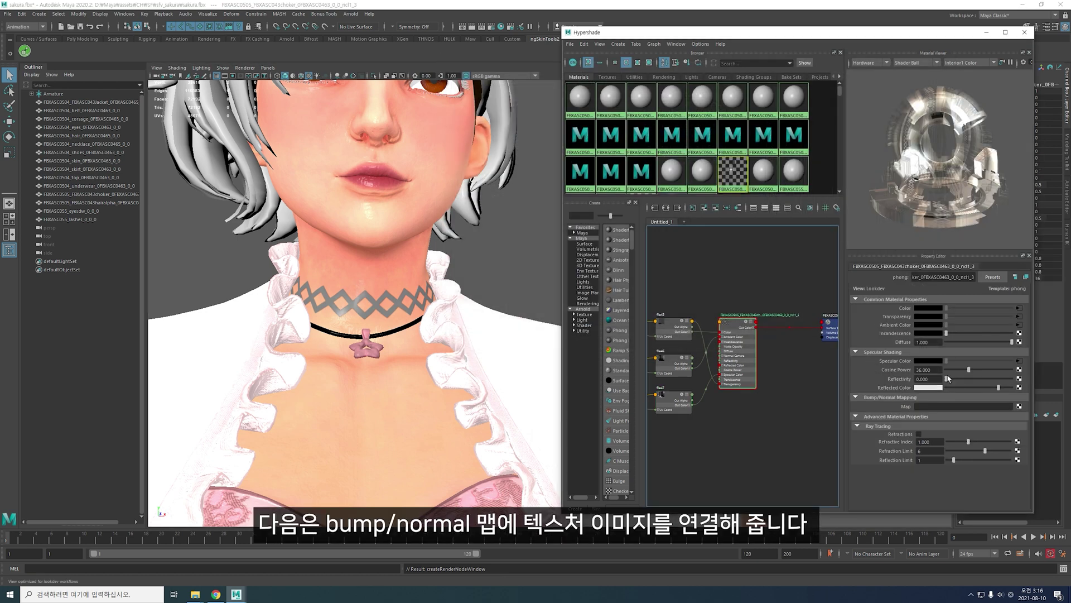
click(1023, 413)
click(450, 274)
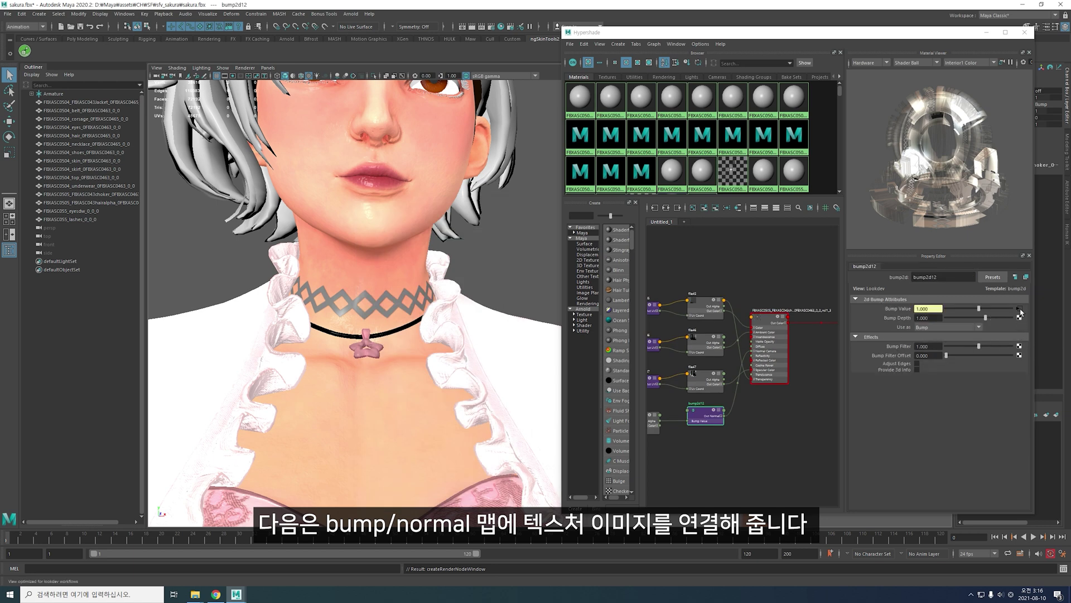
click(1018, 310)
click(1021, 334)
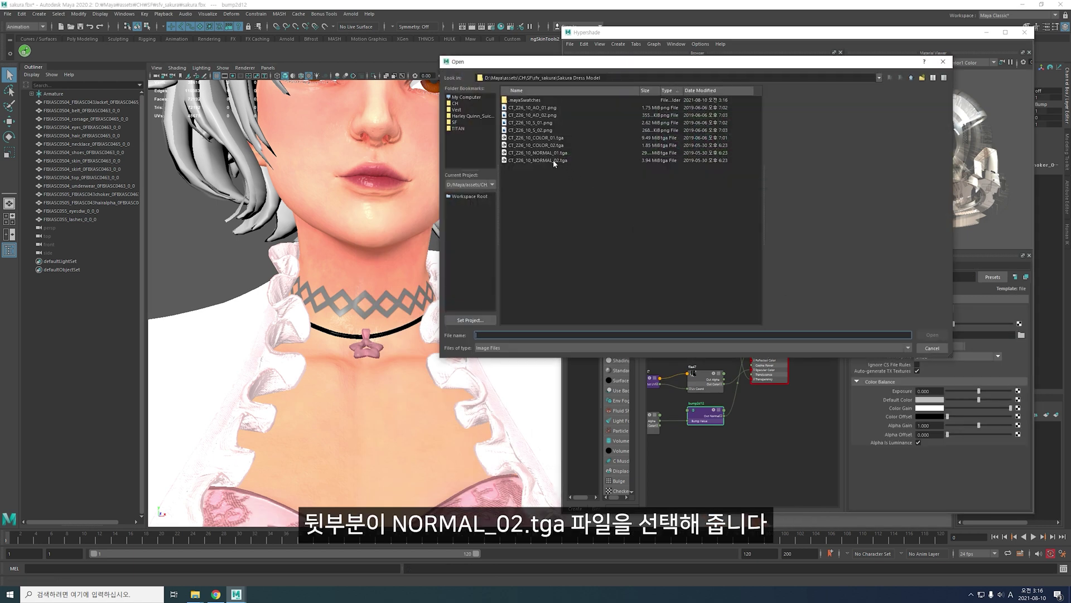
click(554, 160)
click(933, 335)
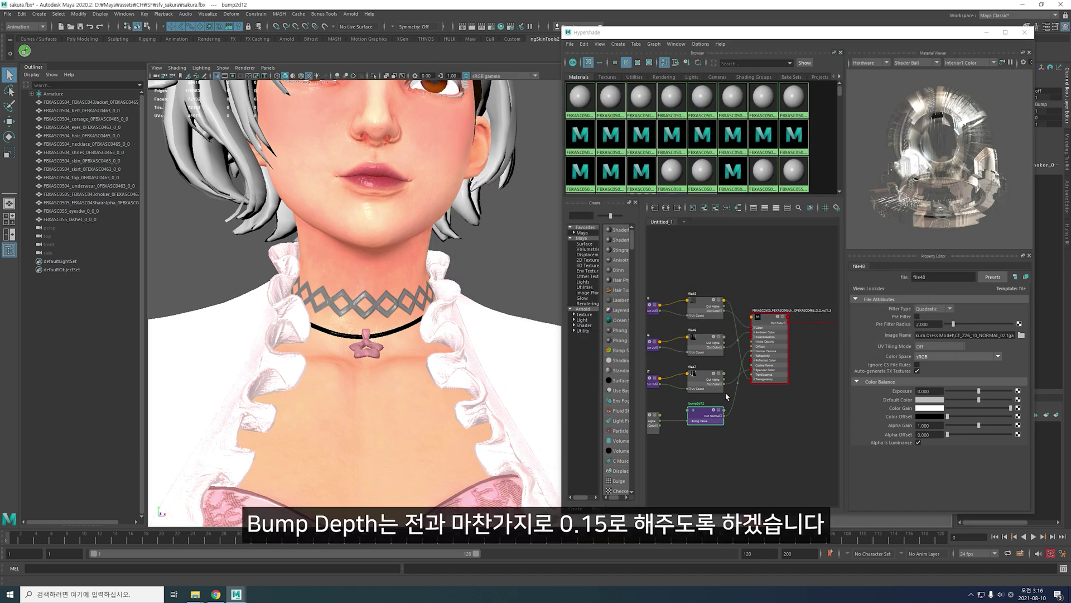
click(706, 416)
click(928, 318)
text(.15)
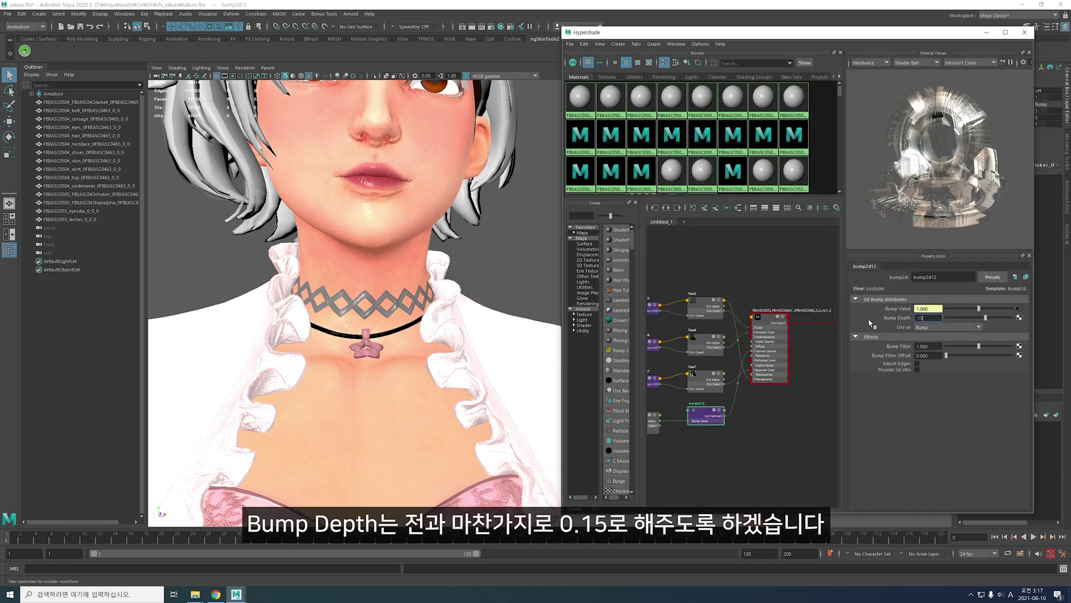
key(Return)
scroll(742, 335, down, 5)
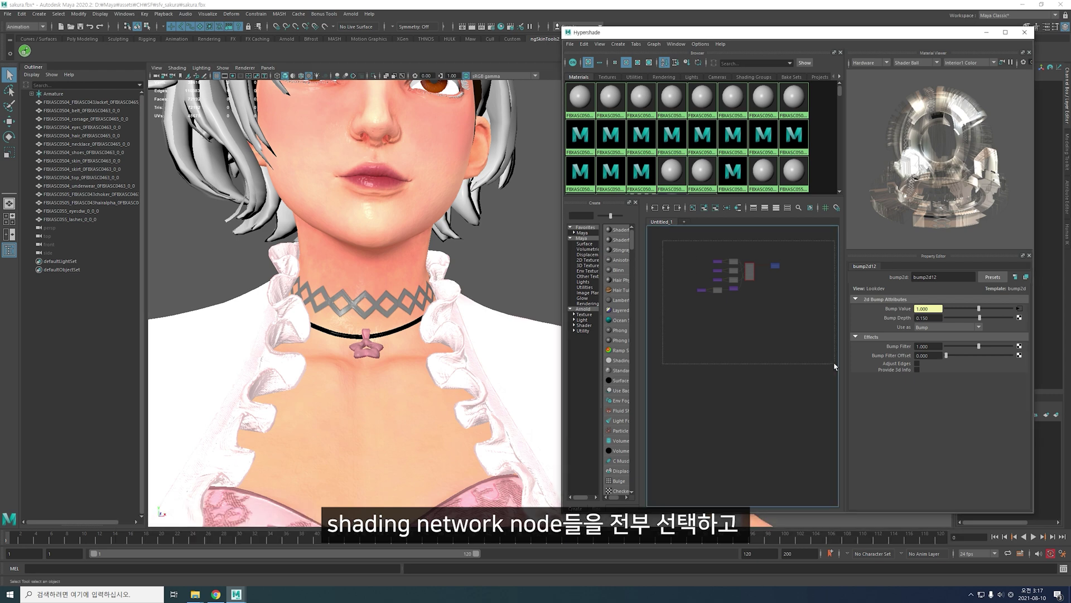
Duplicate the choker shading network and assign the copy to the eyeshadow mesh.
drag(686, 249, 793, 304)
click(584, 43)
click(725, 132)
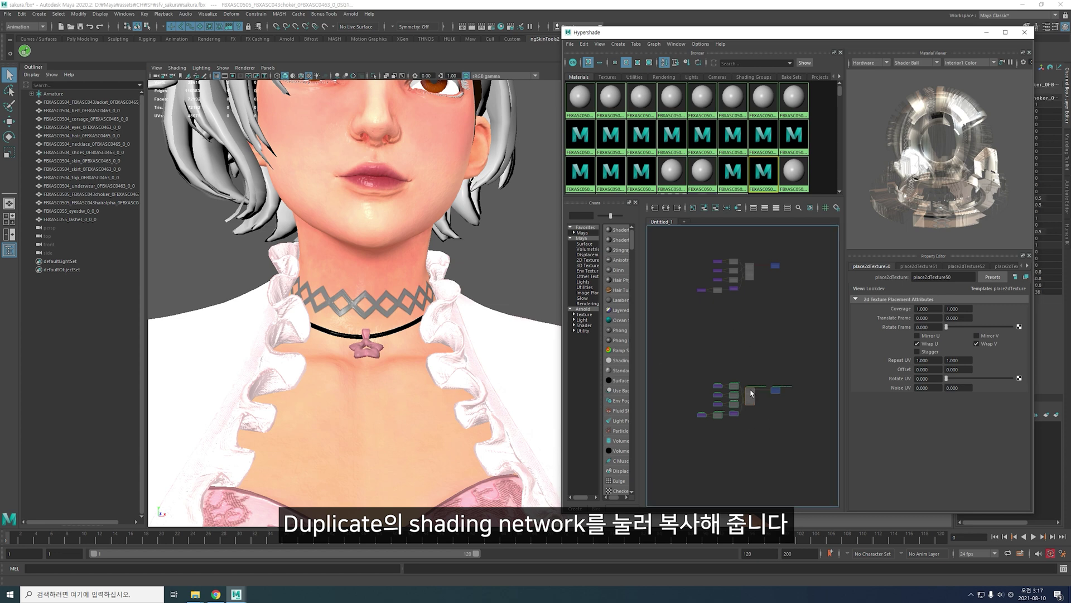
drag(752, 408, 748, 333)
key(f)
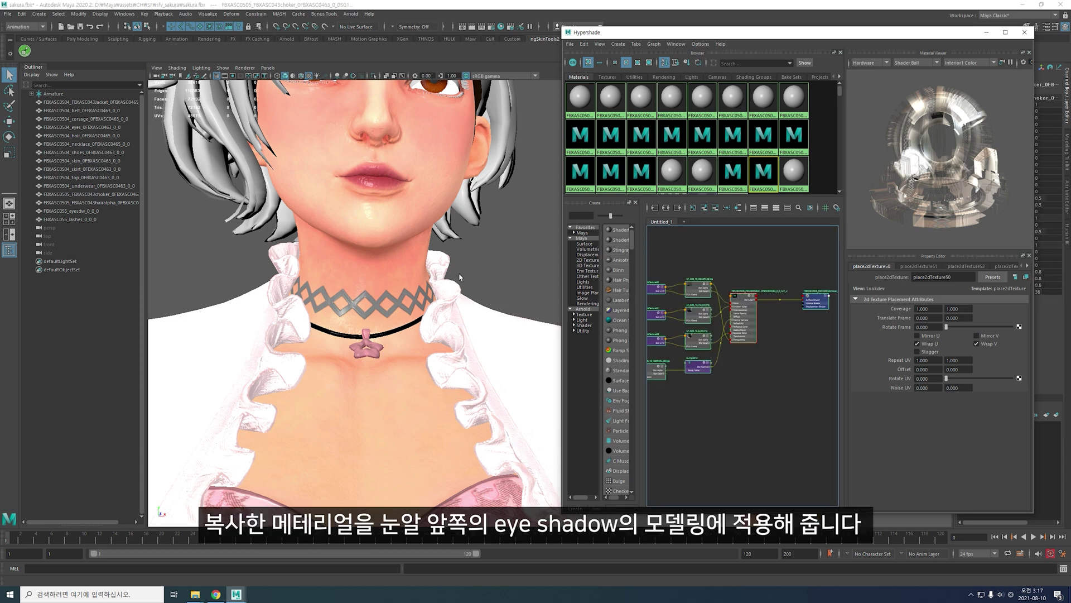
click(448, 258)
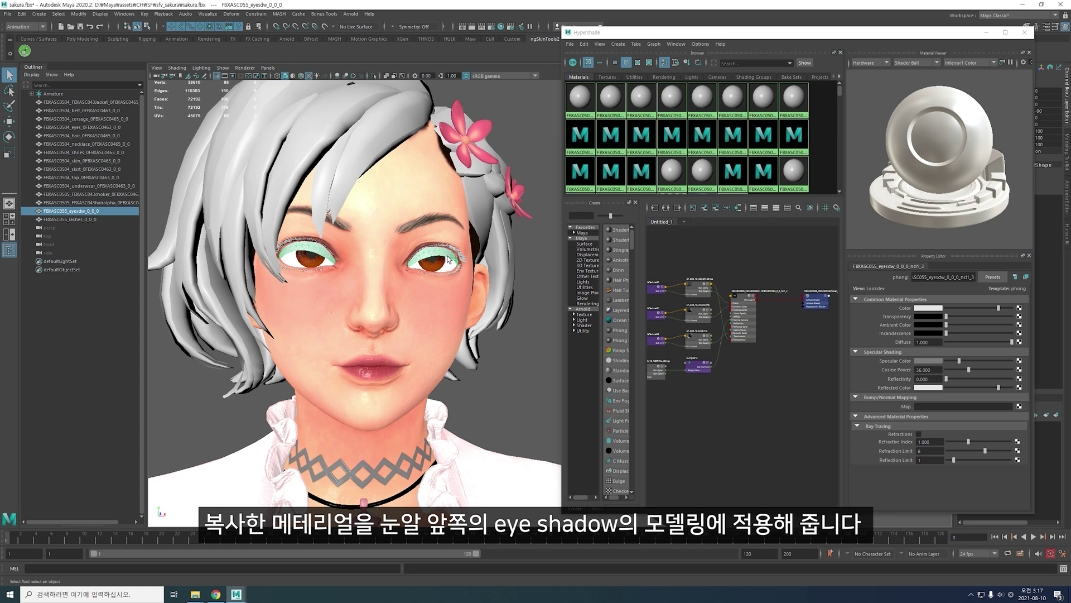
scroll(733, 322, down, 2)
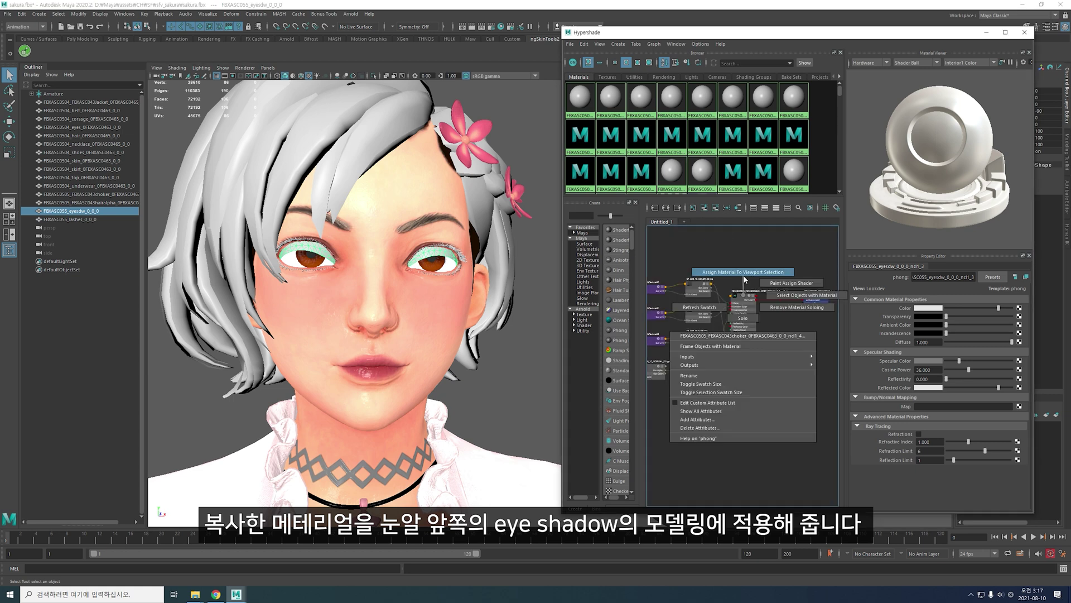
right_drag(745, 297, 745, 281)
scroll(461, 264, up, 3)
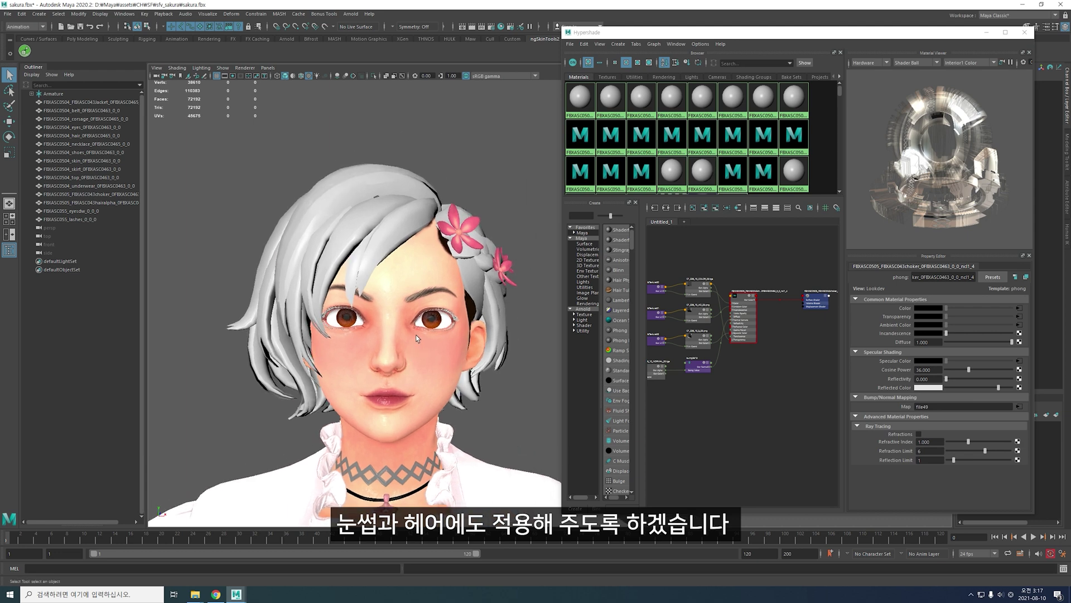
Duplicate the choker network again and assign the copy to the eyelashes.
drag(765, 349, 657, 301)
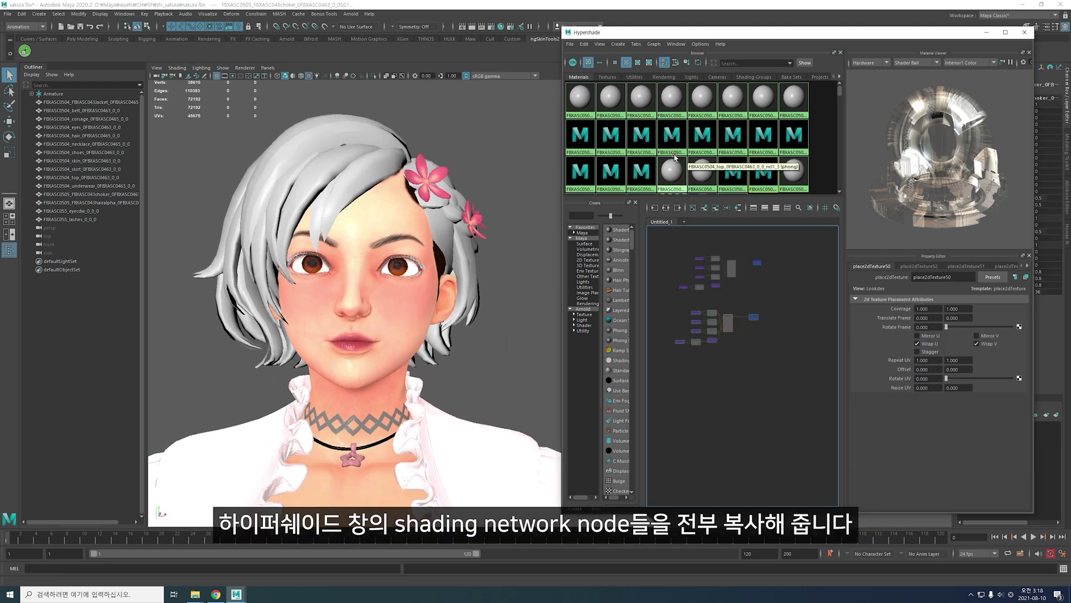
click(584, 44)
click(728, 132)
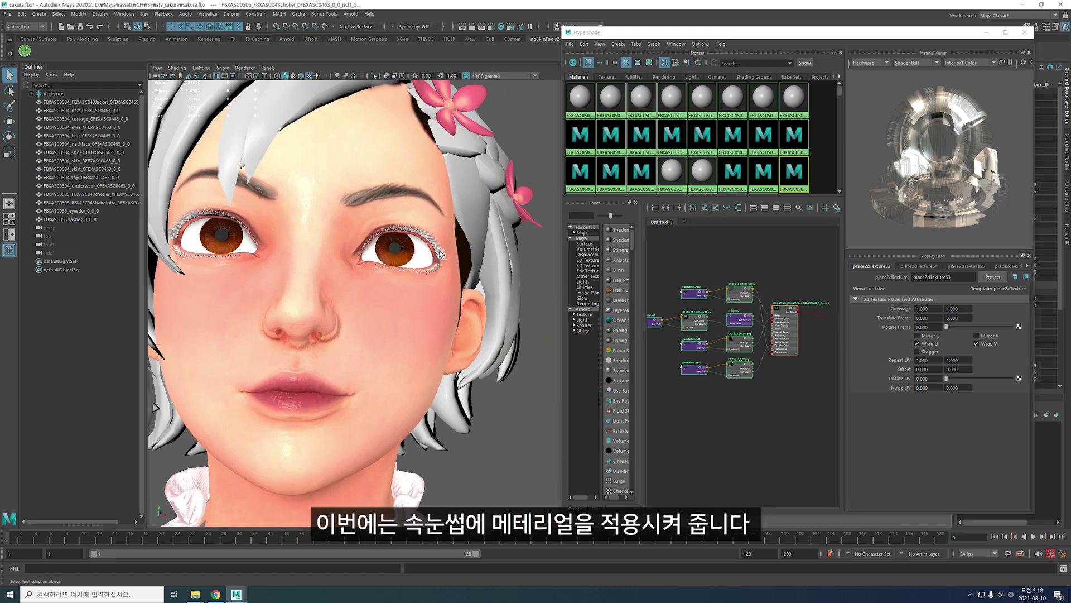
right_click(783, 309)
click(782, 286)
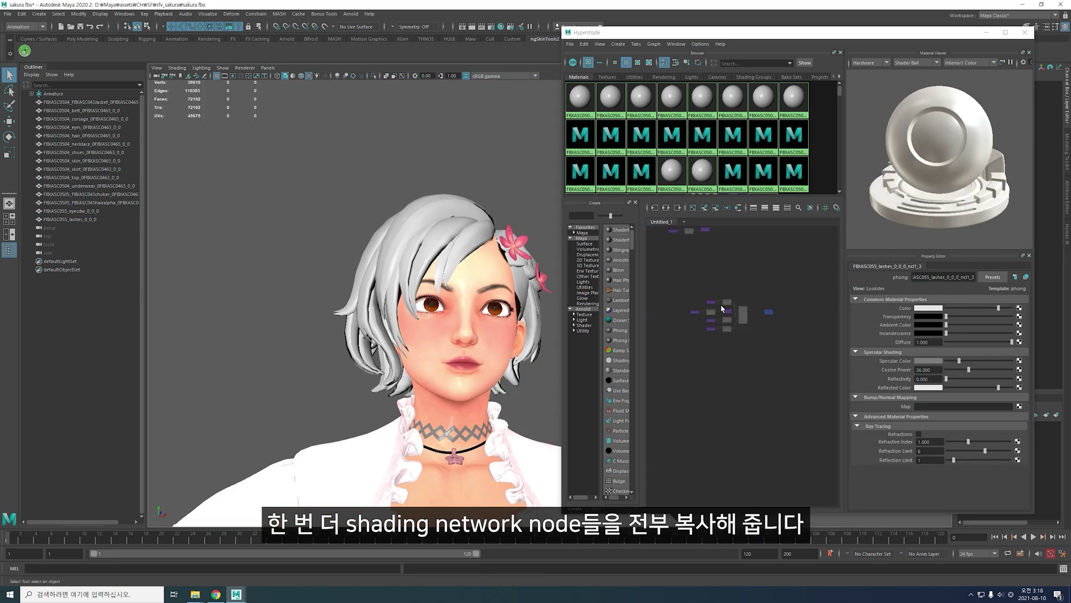
Duplicate the network once more and assign the new material to the hair.
drag(683, 293, 778, 335)
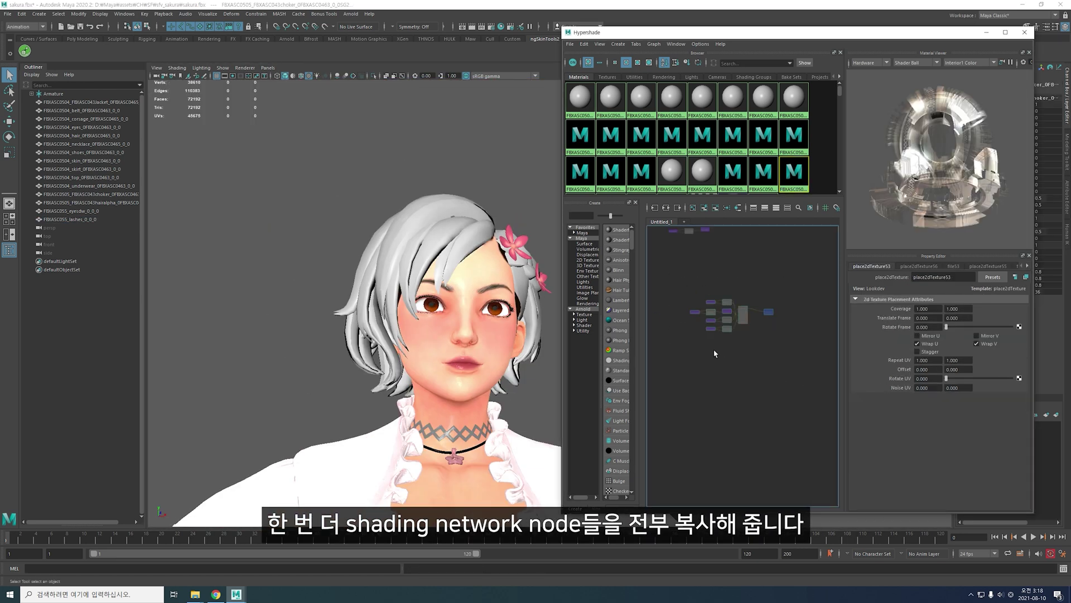
click(583, 43)
click(721, 132)
scroll(741, 304, up, 3)
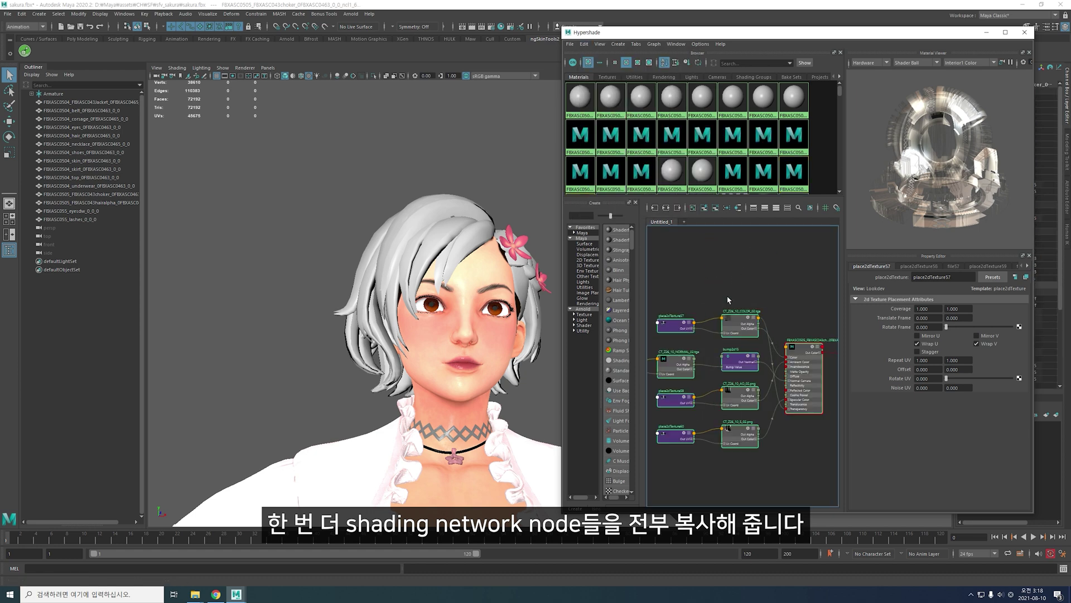
click(466, 341)
click(806, 335)
middle_drag(826, 340, 783, 331)
right_click(783, 331)
click(781, 313)
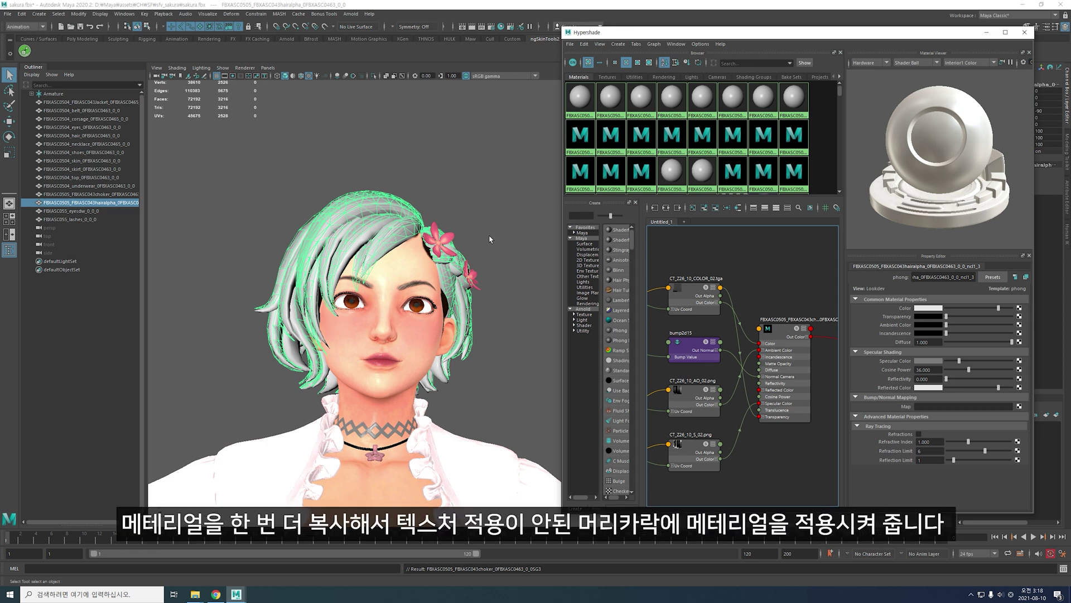
Assign a freshly duplicated copy of the textured shading network to the hair.
click(486, 219)
scroll(745, 316, down, 3)
drag(669, 295, 809, 363)
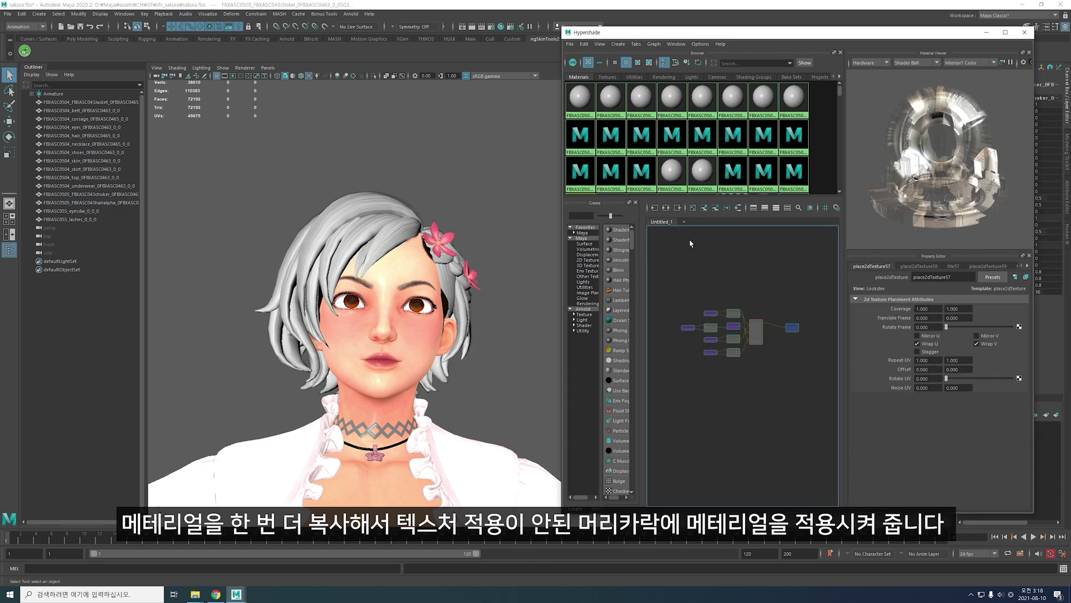
click(584, 43)
click(720, 132)
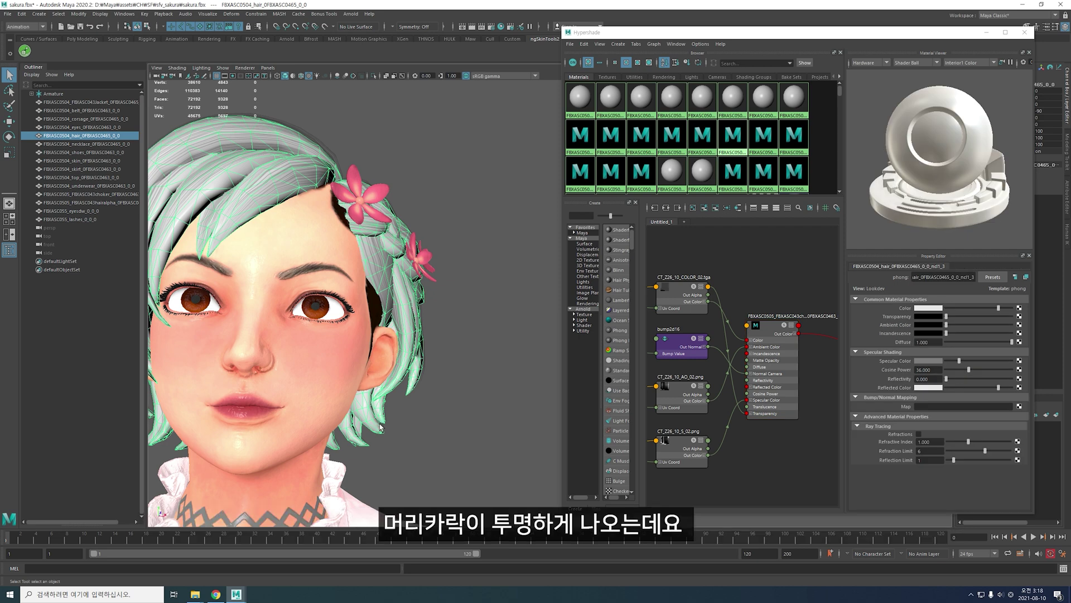
right_drag(769, 326, 767, 311)
click(491, 249)
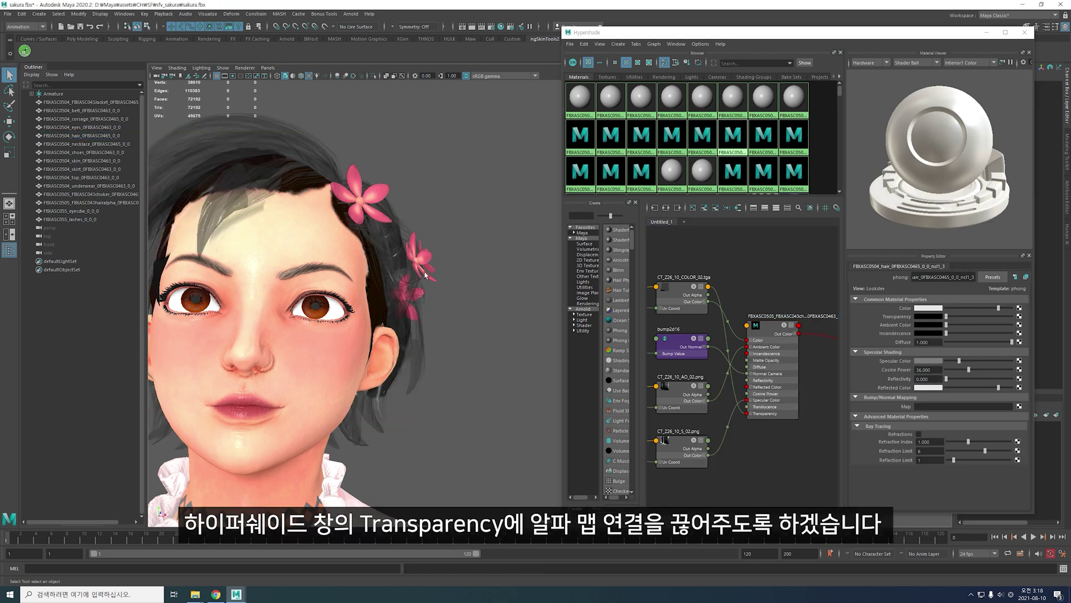
scroll(425, 274, down, 5)
scroll(443, 198, up, 2)
scroll(444, 198, up, 2)
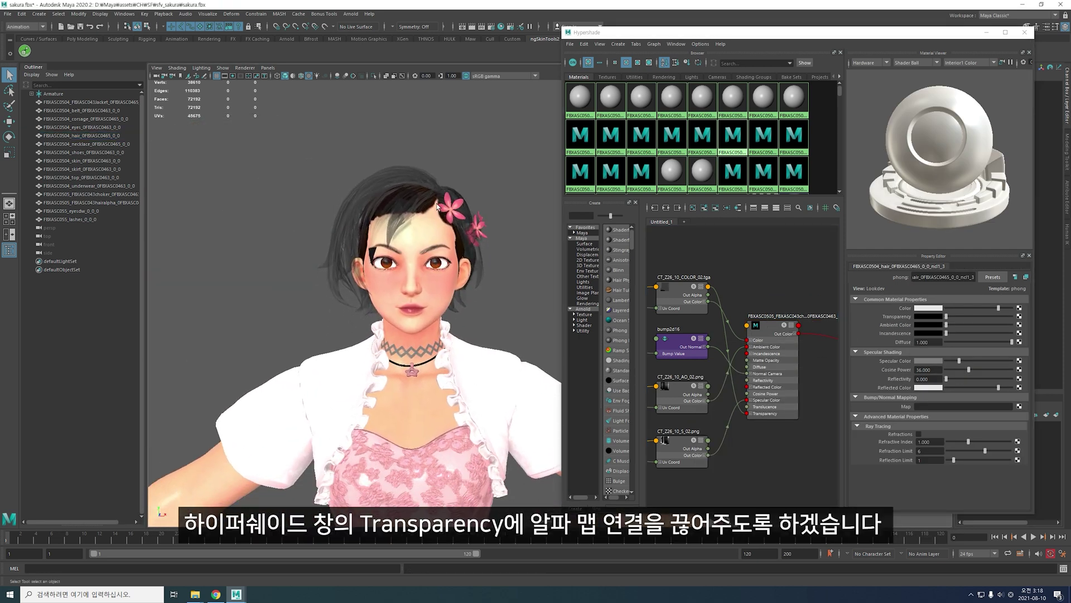
alt+drag(430, 252, 380, 253)
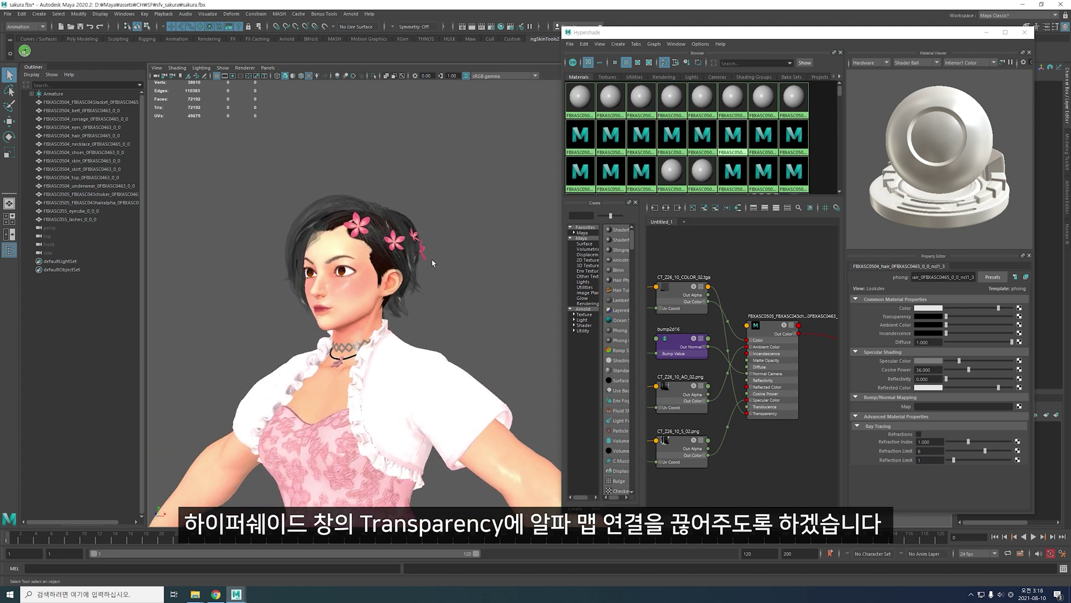
Break the hair material's Transparency connection so the alpha map no longer applies.
click(758, 322)
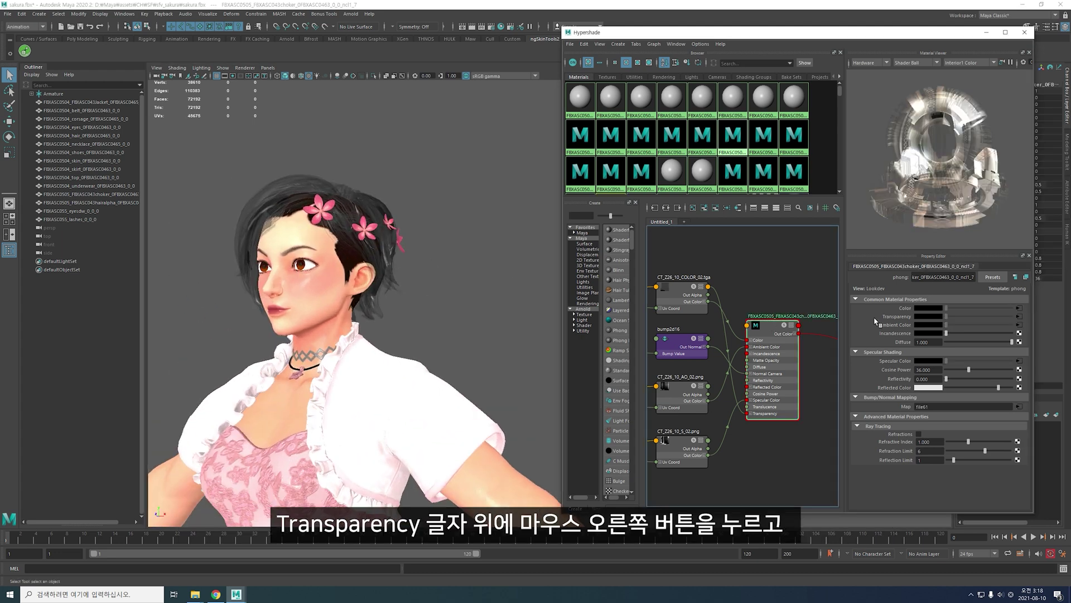
right_click(895, 318)
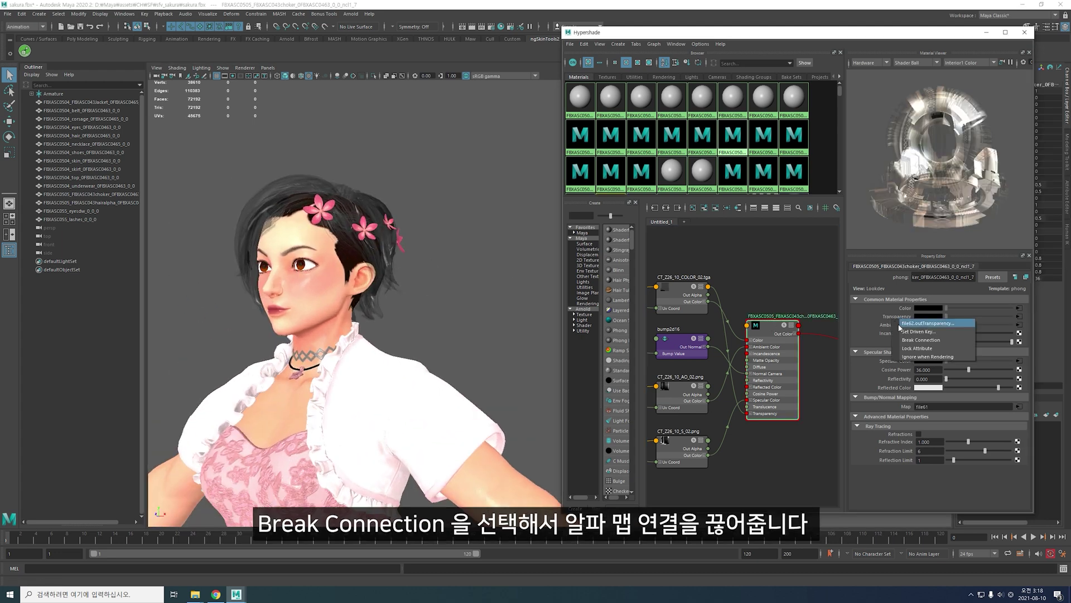
click(951, 339)
mouse_move(391, 277)
alt+mouse_down()
mouse_move(464, 276)
mouse_move(373, 276)
alt+mouse_up()
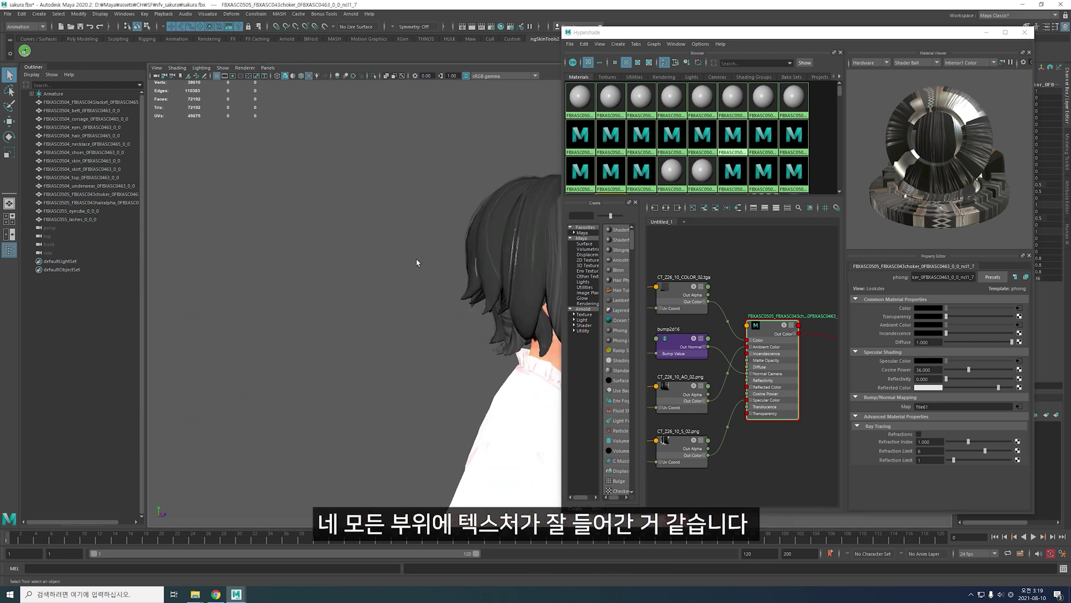
alt+right_drag(374, 276, 440, 261)
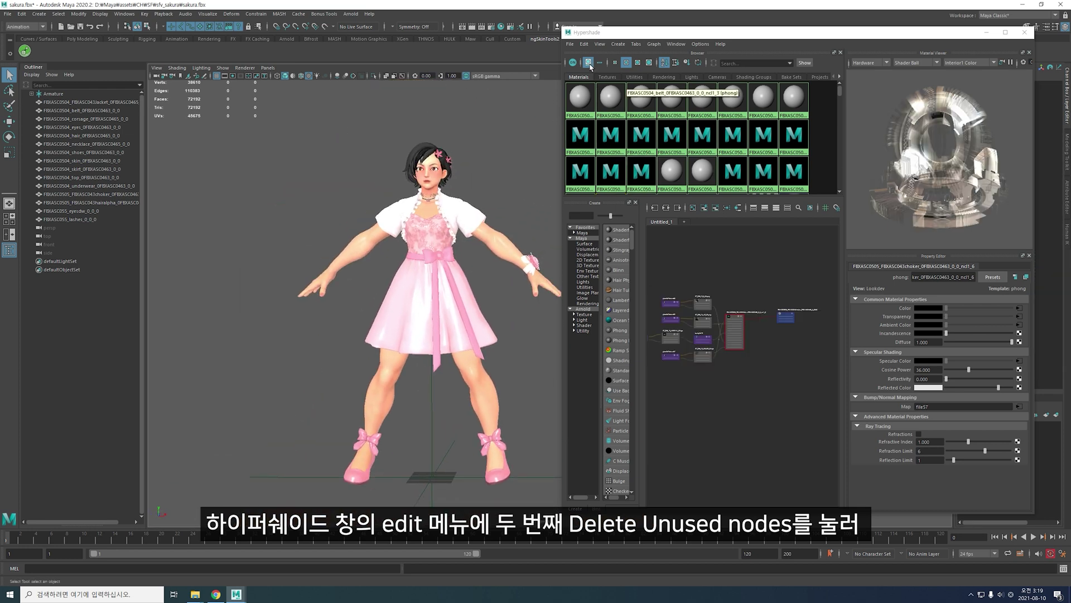
Delete unused shading nodes, then group all character meshes as MD under Armature.
click(584, 43)
click(611, 70)
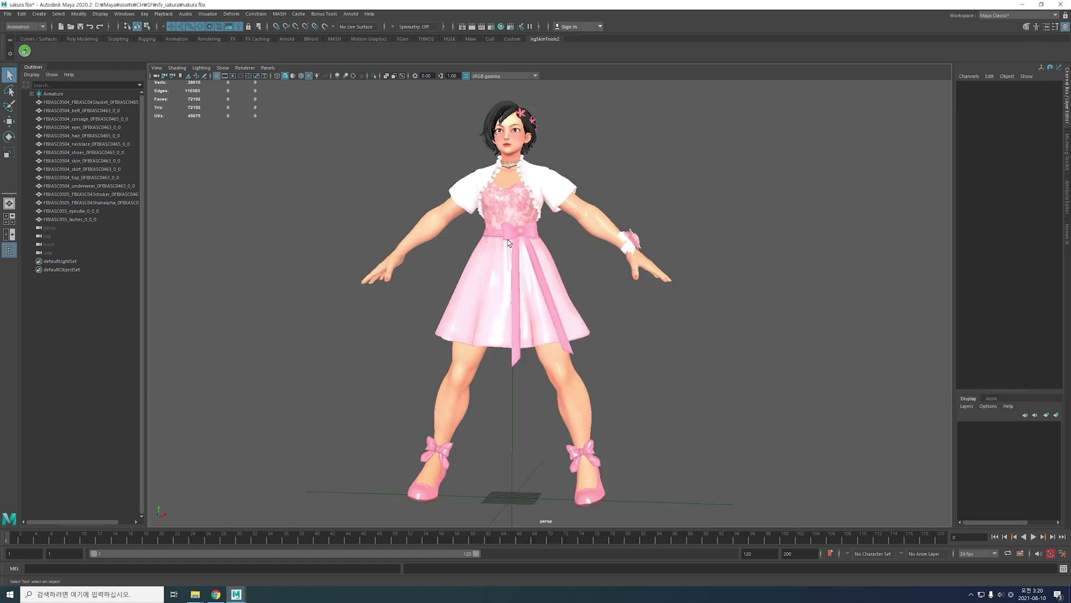
click(84, 103)
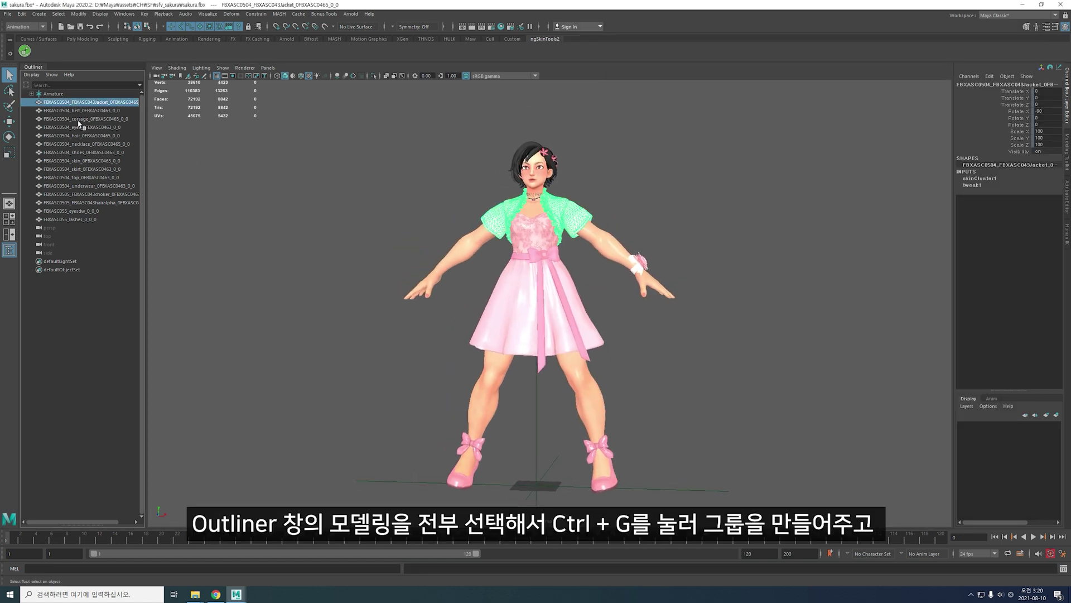
shift+click(72, 219)
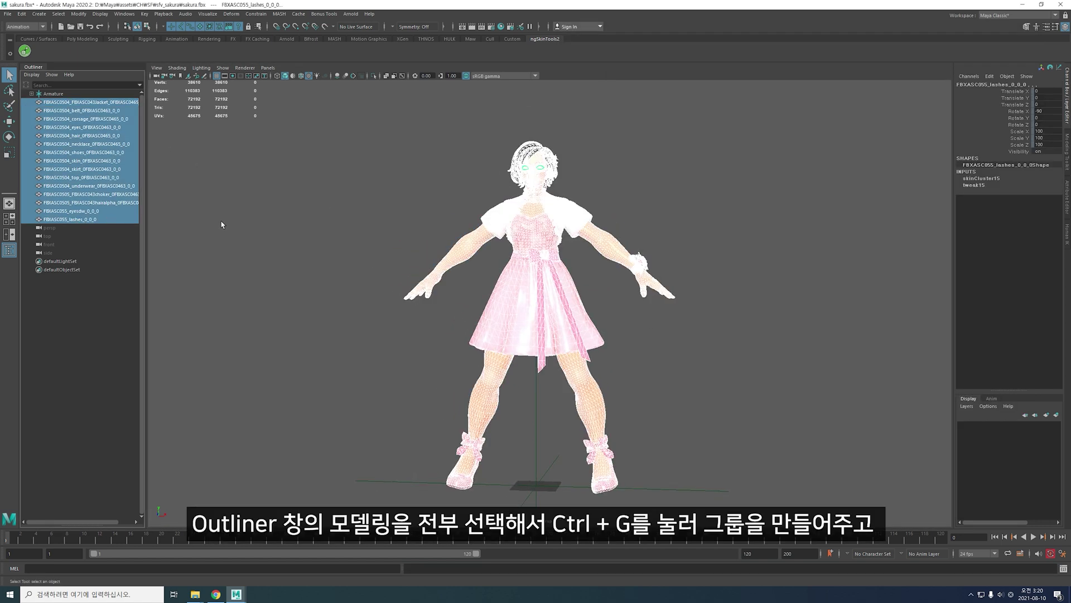
key(ctrl+g)
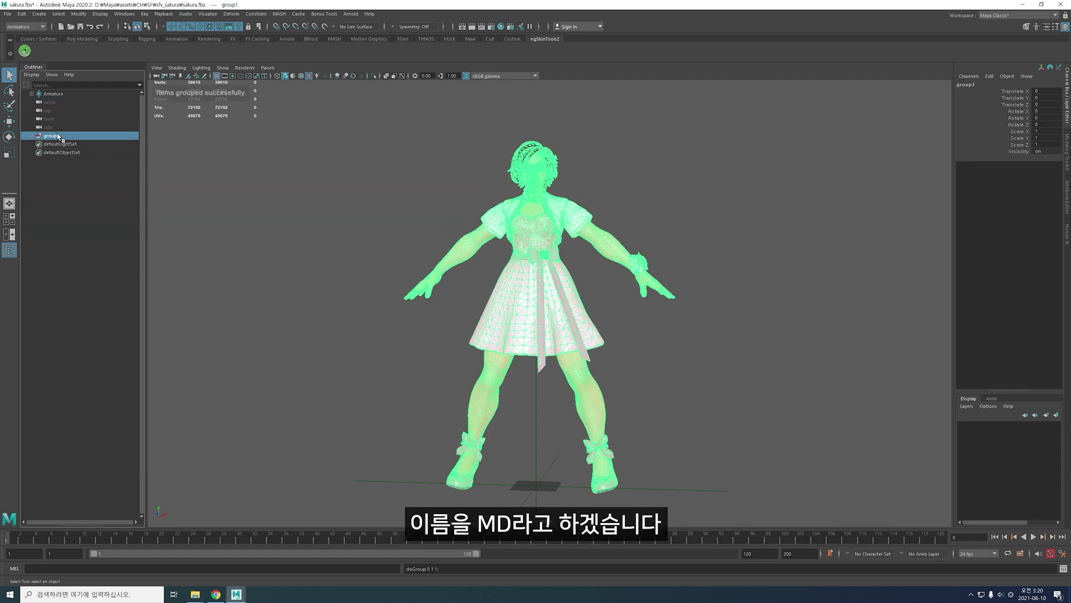
double_click(53, 135)
text(MD)
key(Return)
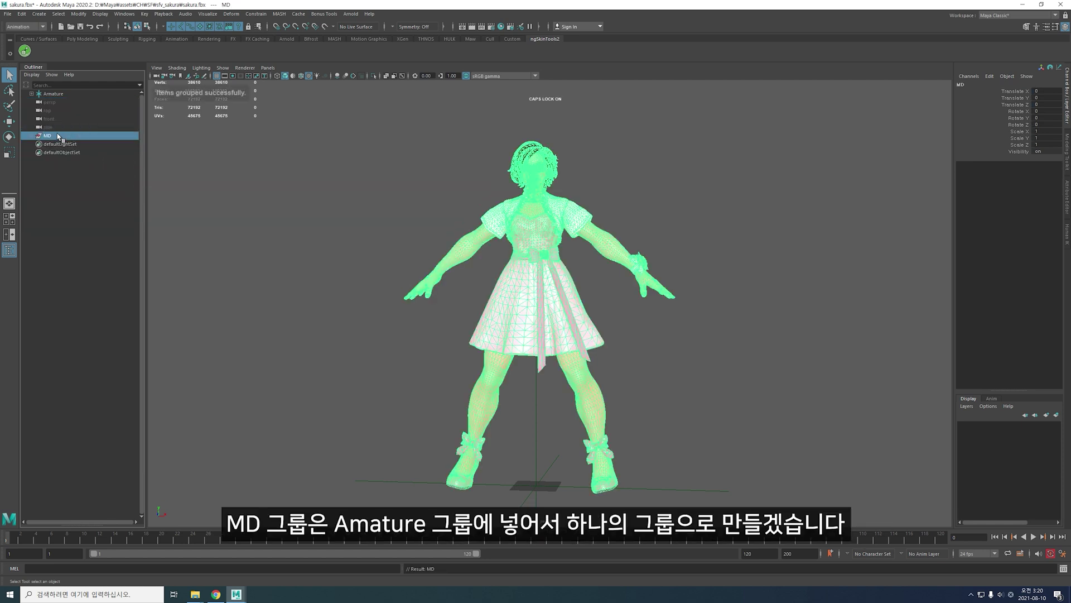
drag(65, 138, 57, 97)
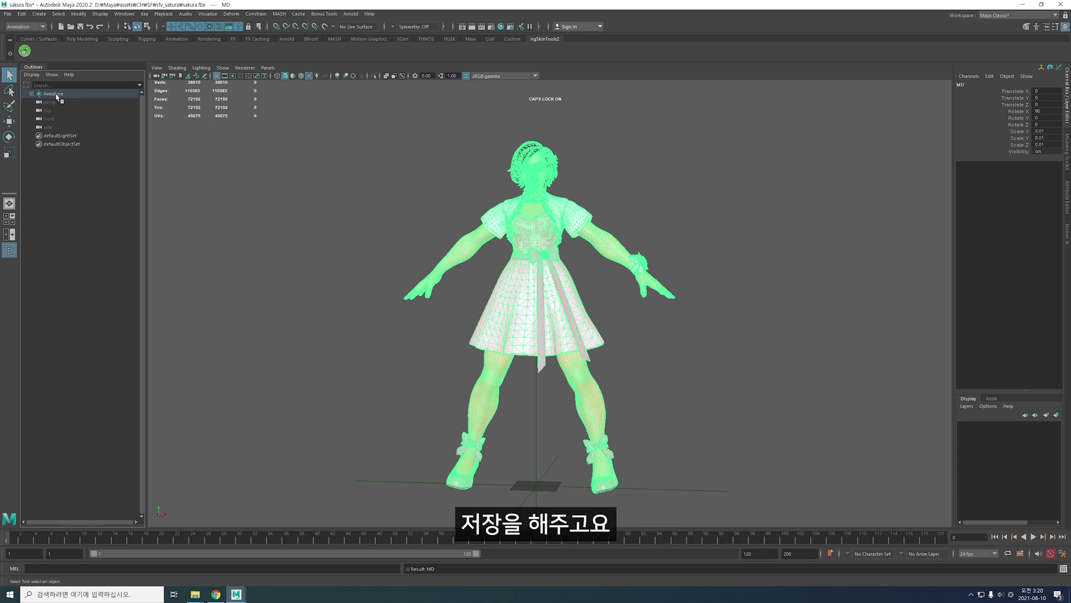
Save the scene as sakura.mb in Maya Binary format.
click(326, 186)
click(7, 13)
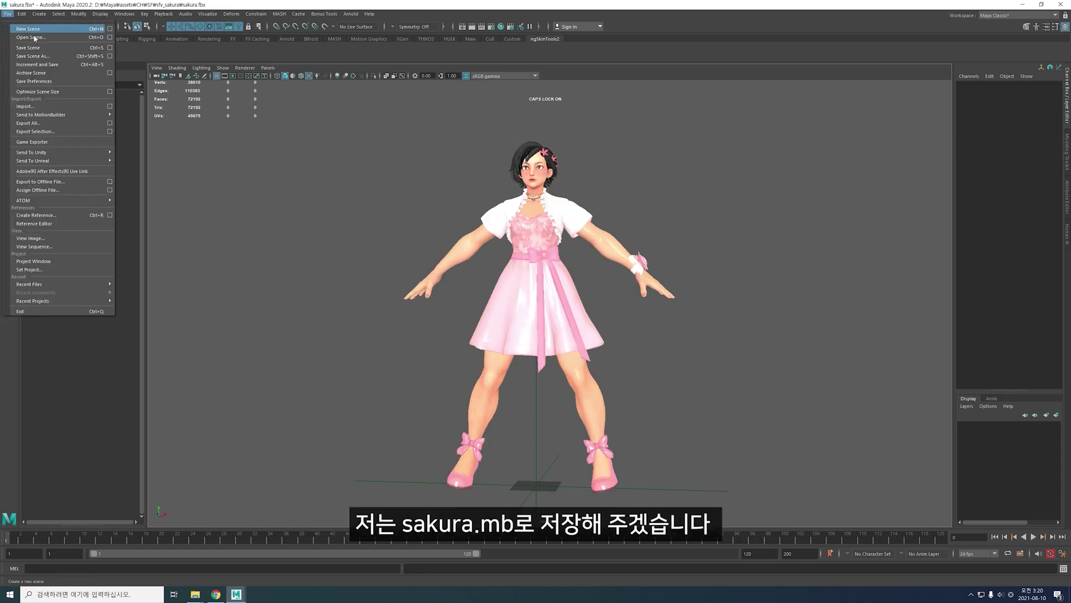
click(48, 57)
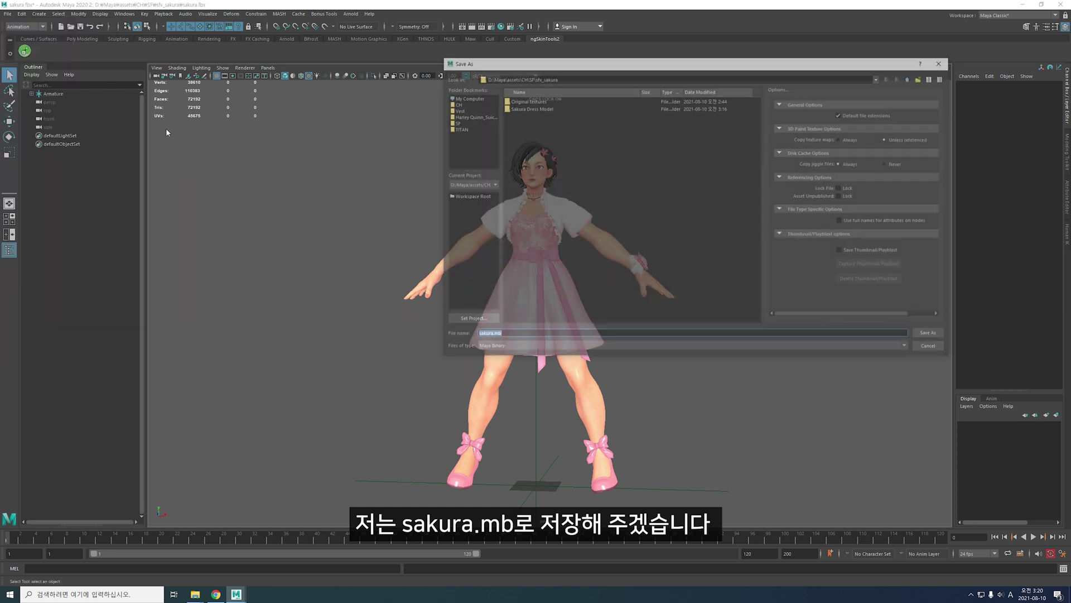
click(932, 335)
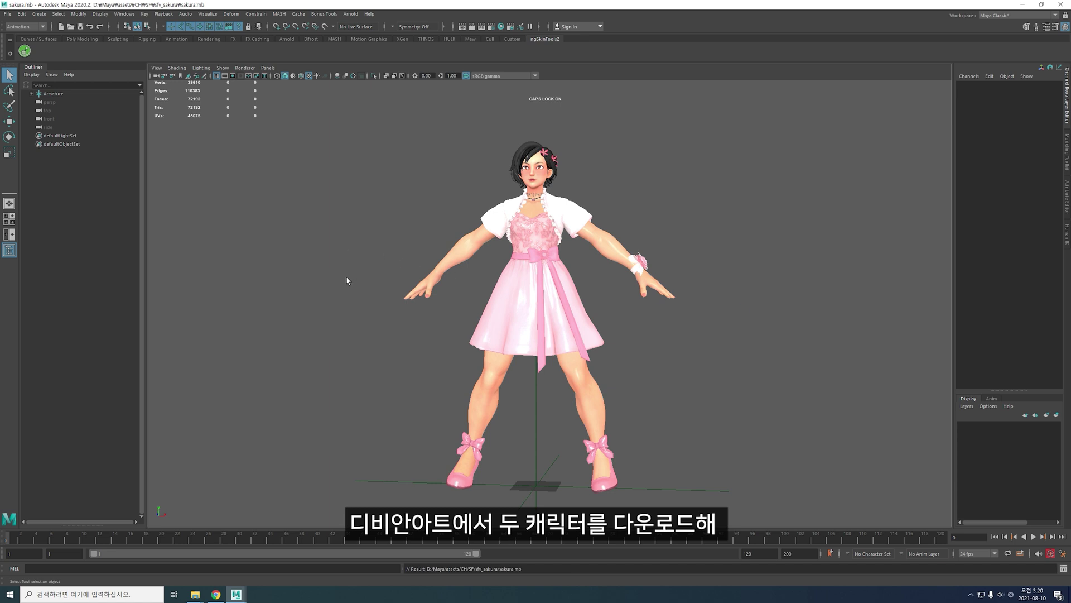
scroll(431, 299, down, 2)
scroll(453, 292, down, 1)
scroll(452, 293, down, 1)
scroll(453, 293, up, 1)
scroll(362, 267, up, 1)
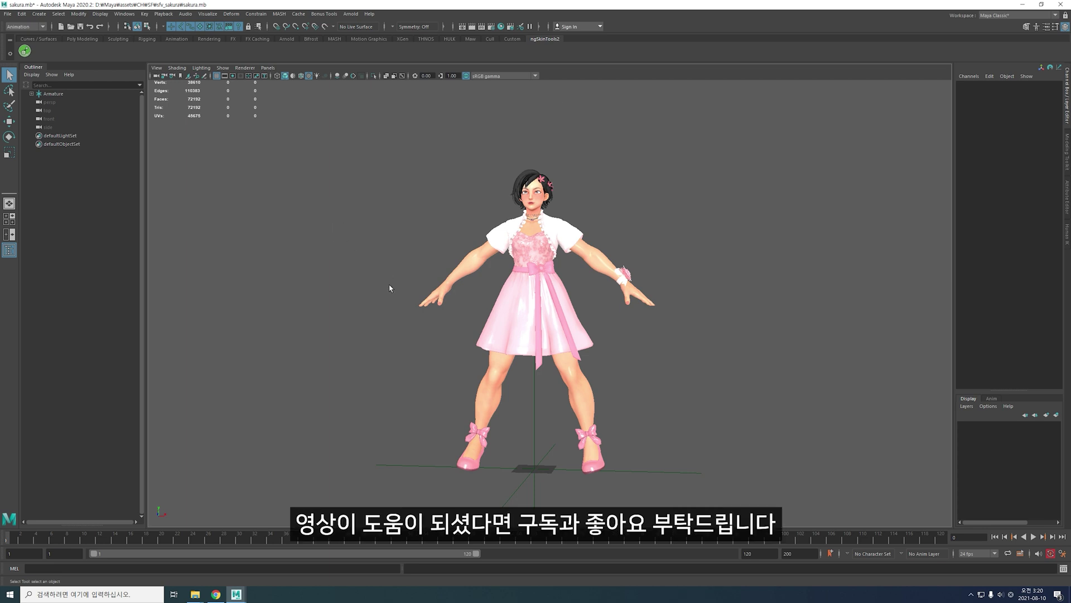
click(16, 533)
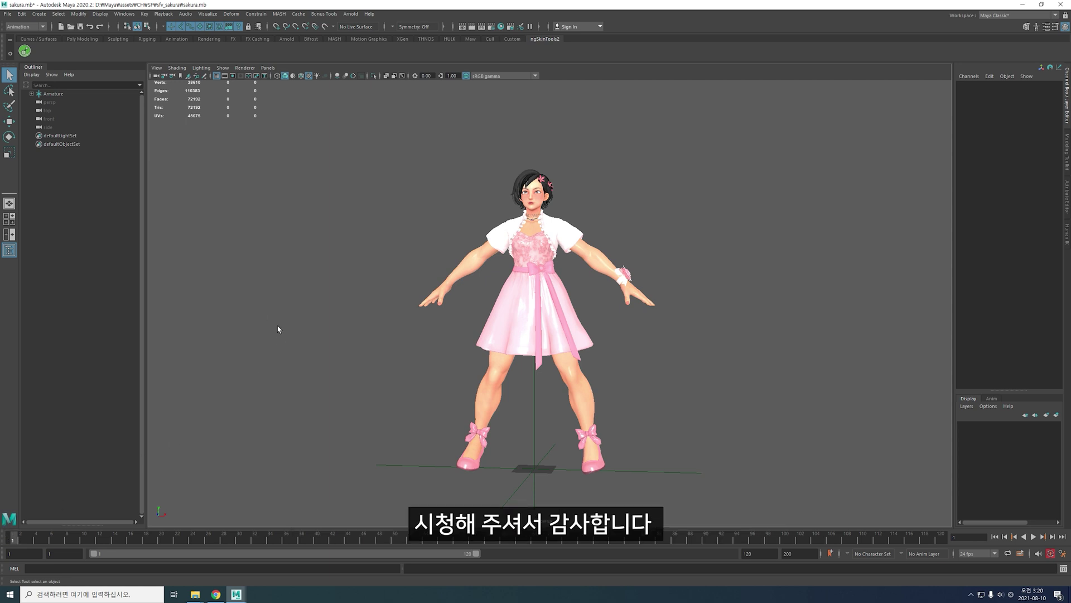